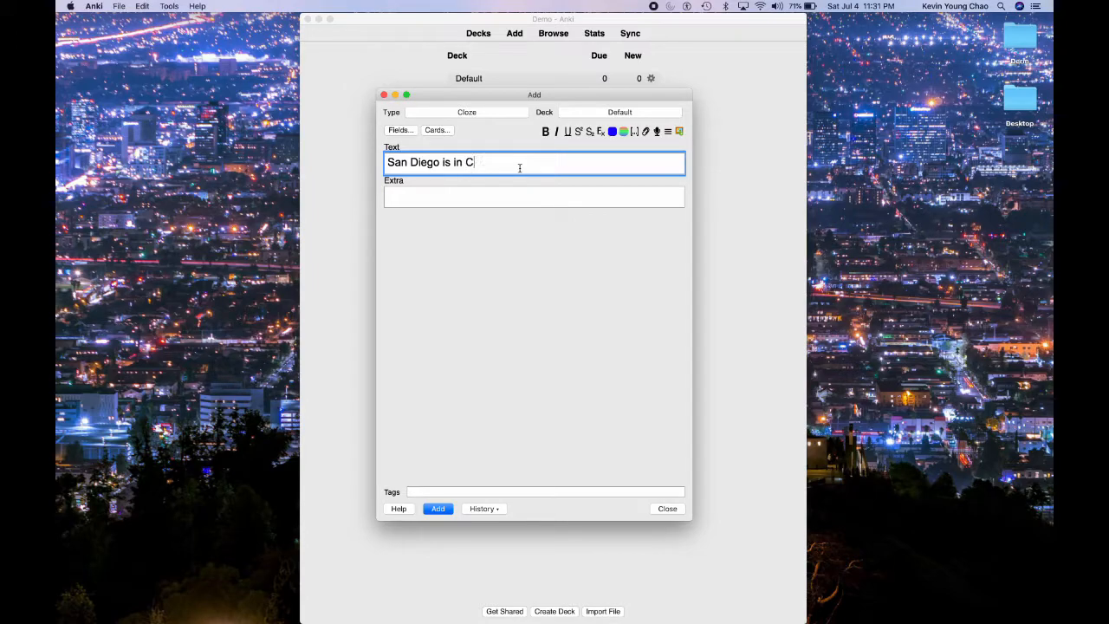
Add a cloze note reading "San Diego is in California." with San Diego as deletion c1 and California as c2.
{"action": "type", "text": "ifornia."}
{"action": "key", "text": "shift+super+Left"}
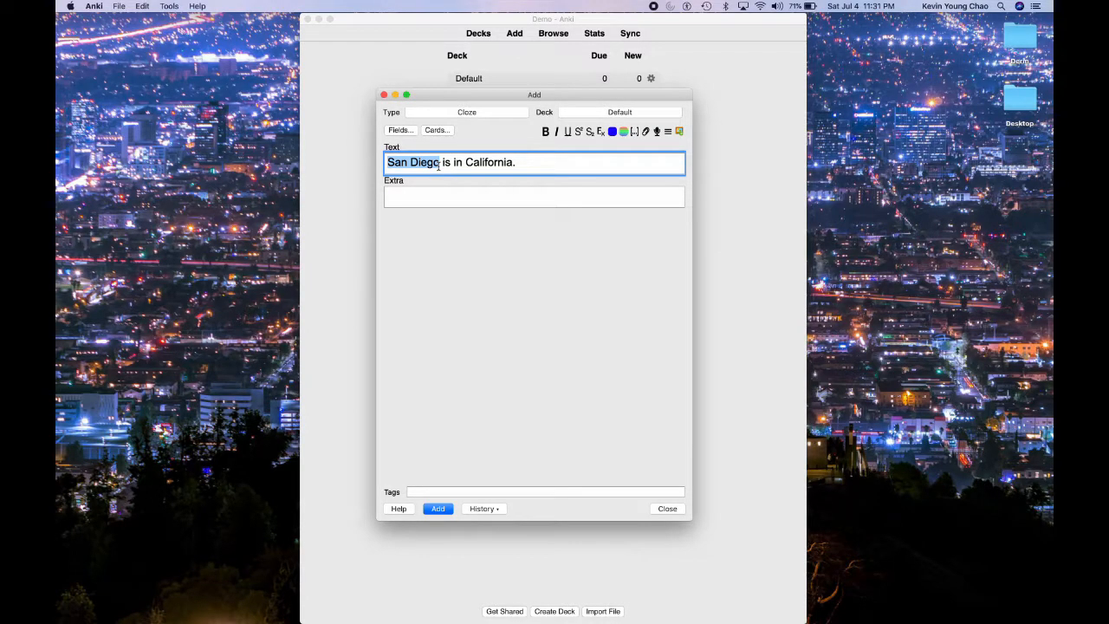
{"action": "key", "text": "shift+super+c"}
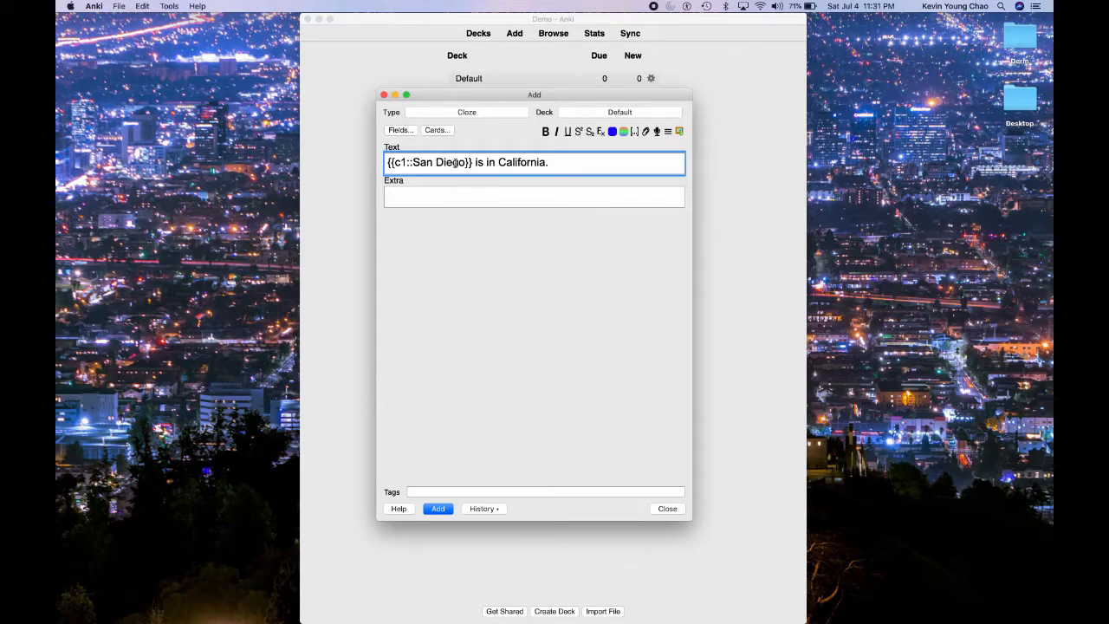
{"action": "double_click", "coordinate": [524, 162]}
{"action": "key", "text": "shift+super+c"}
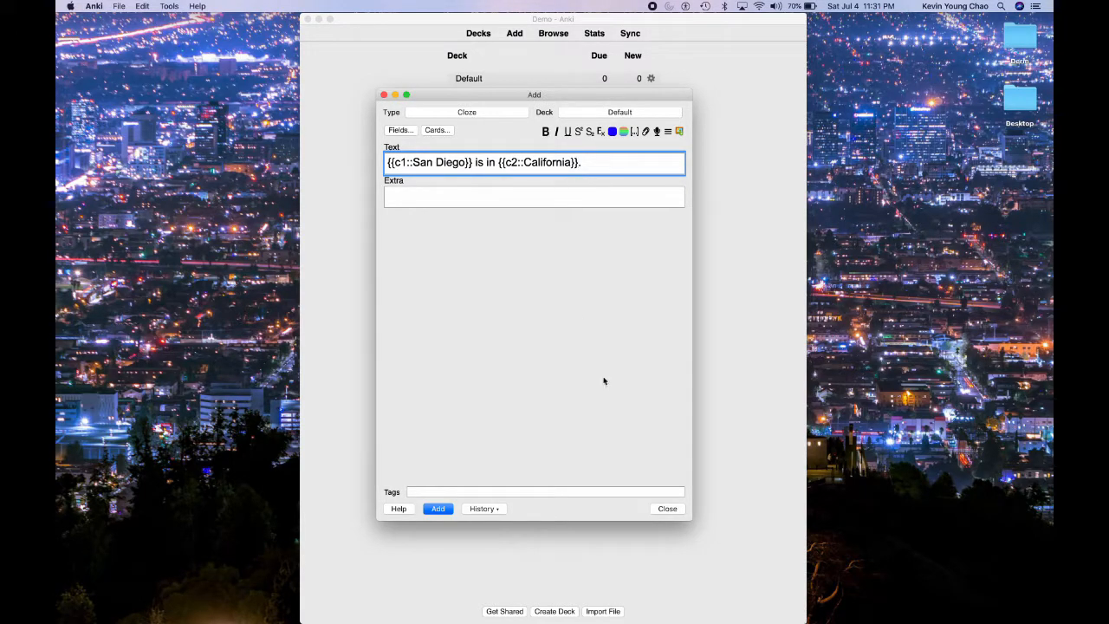
{"action": "left_click", "coordinate": [439, 509]}
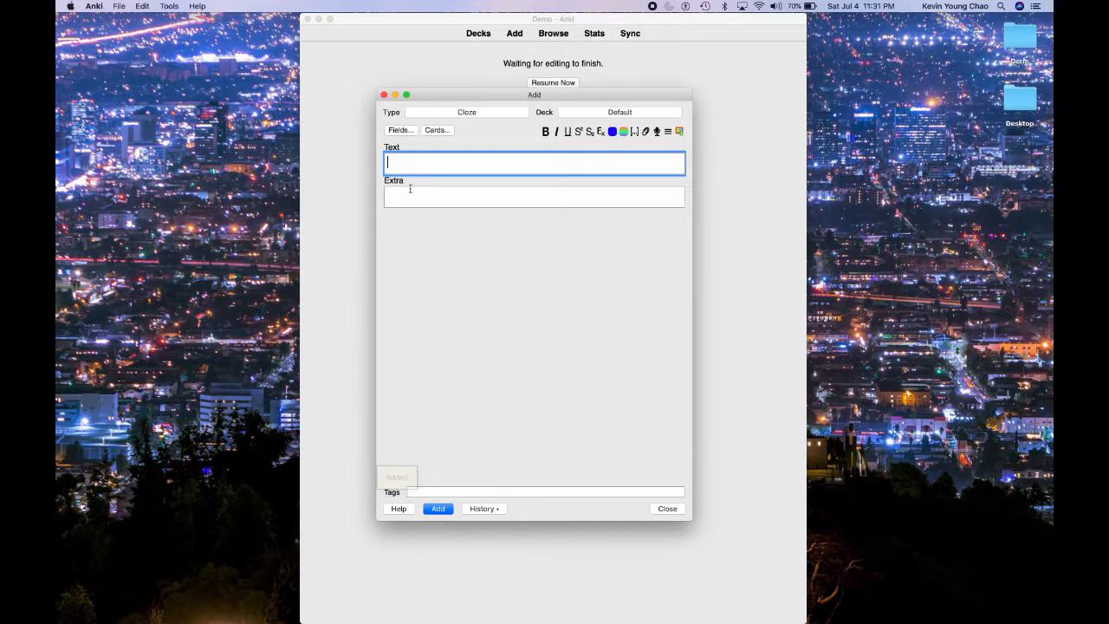
{"action": "left_click", "coordinate": [383, 94]}
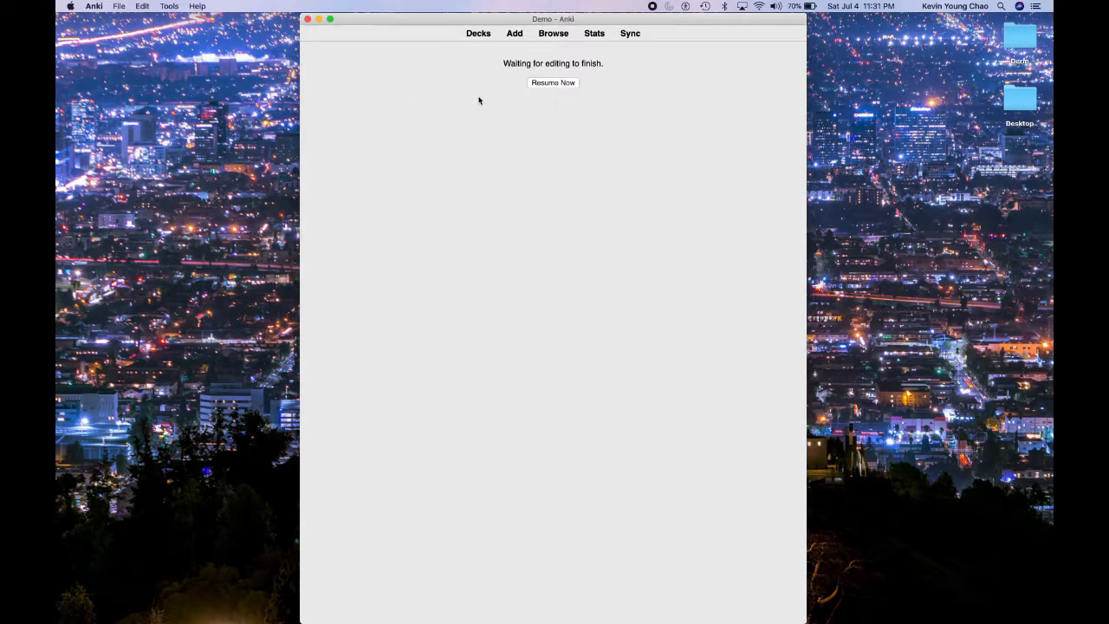
Study the Default deck, rating both new San Diego cloze cards Good, and reveal the first card's answer again.
{"action": "left_click", "coordinate": [562, 82]}
{"action": "left_click", "coordinate": [477, 85]}
{"action": "key", "text": "s"}
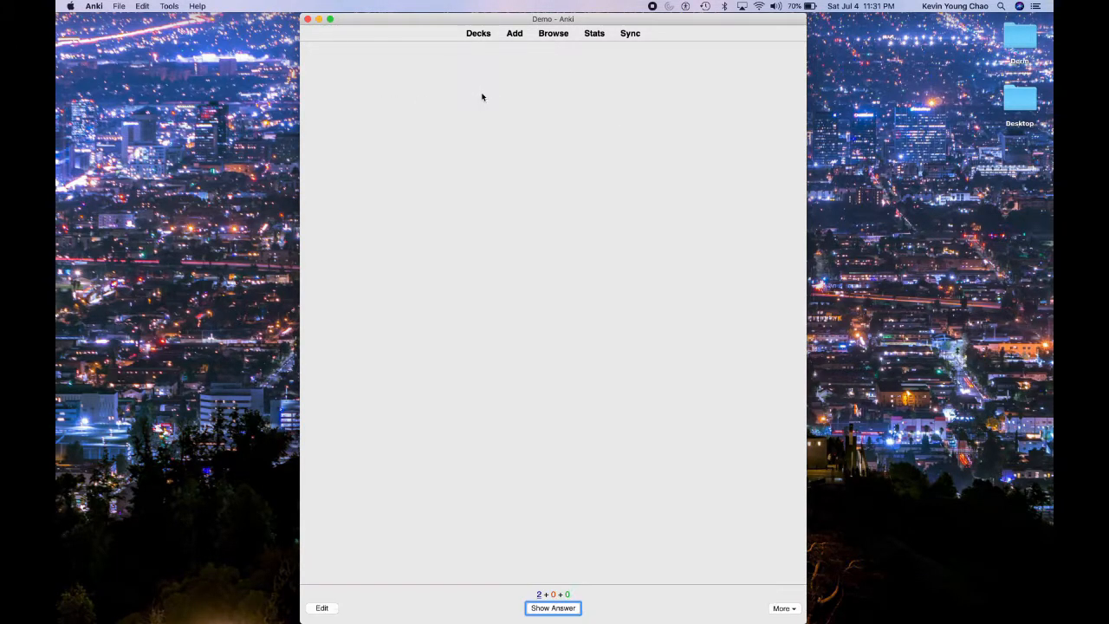
{"action": "key", "text": "space"}
{"action": "key", "text": "space"}
{"action": "key", "text": "space"}
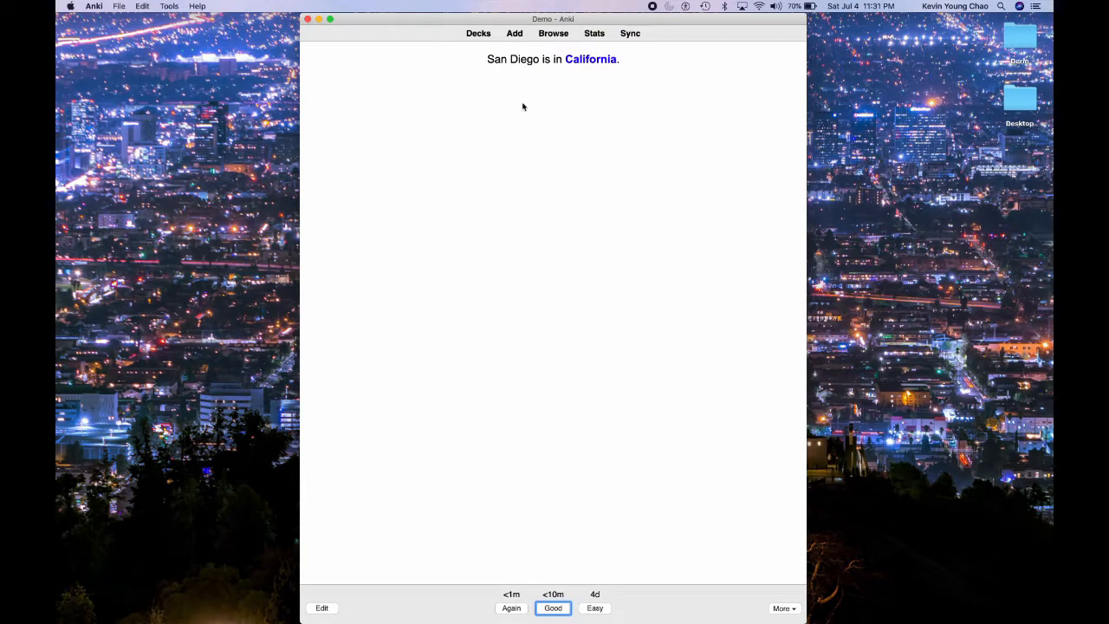
{"action": "left_click", "coordinate": [564, 129]}
{"action": "key", "text": "space"}
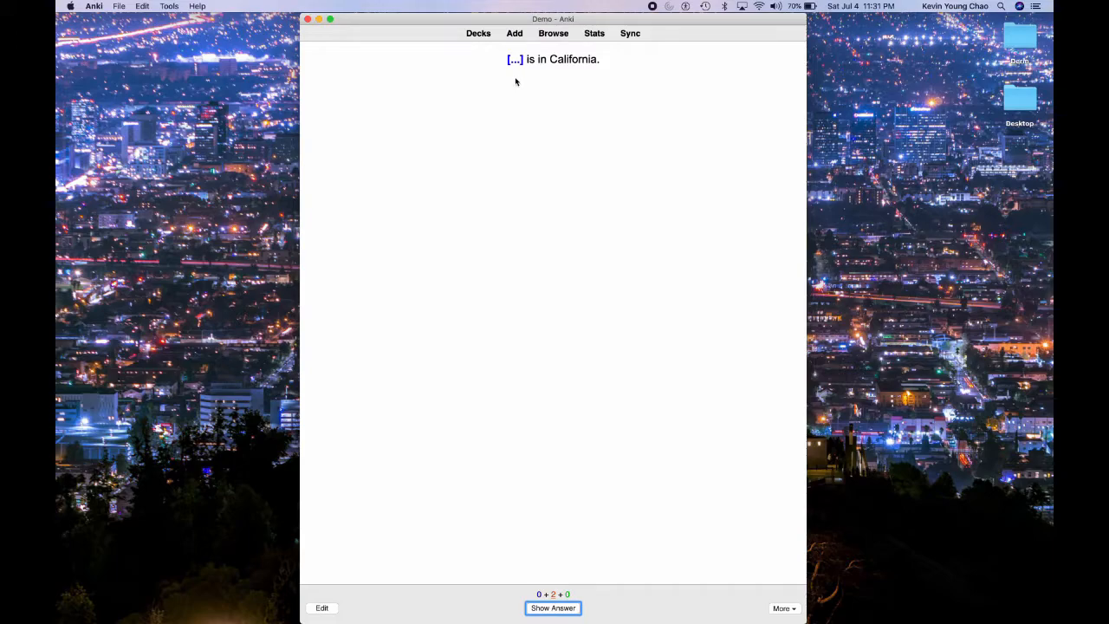
{"action": "key", "text": "space"}
In the card browser, add the hint "City" to the San Diego cloze and the hint "State" to the California cloze.
{"action": "left_click", "coordinate": [553, 33]}
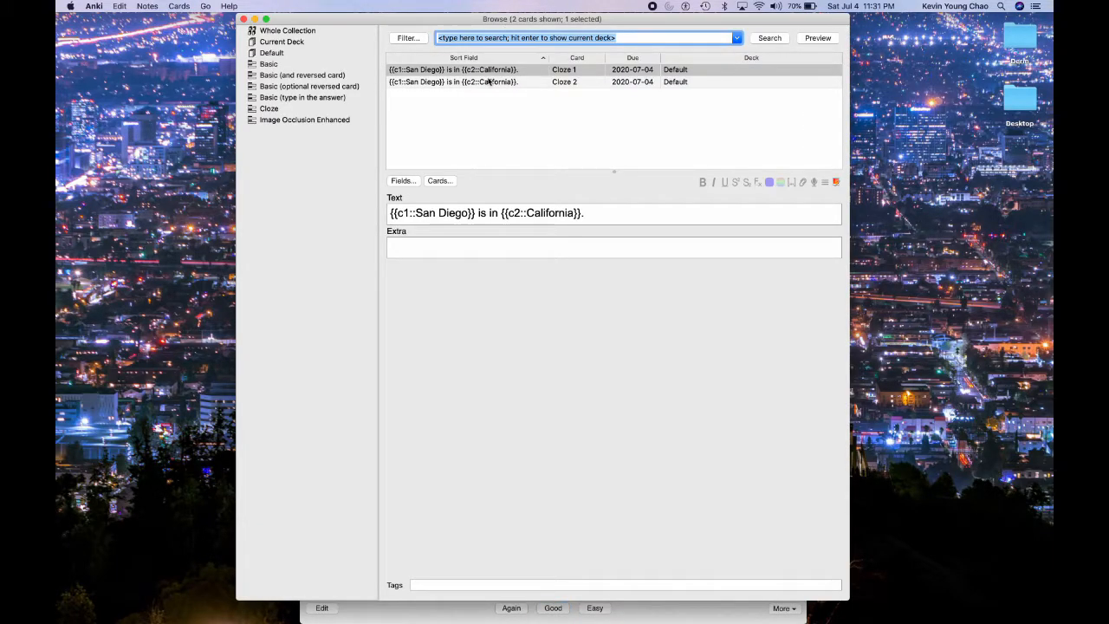
{"action": "left_click", "coordinate": [483, 74]}
{"action": "left_click", "coordinate": [431, 217]}
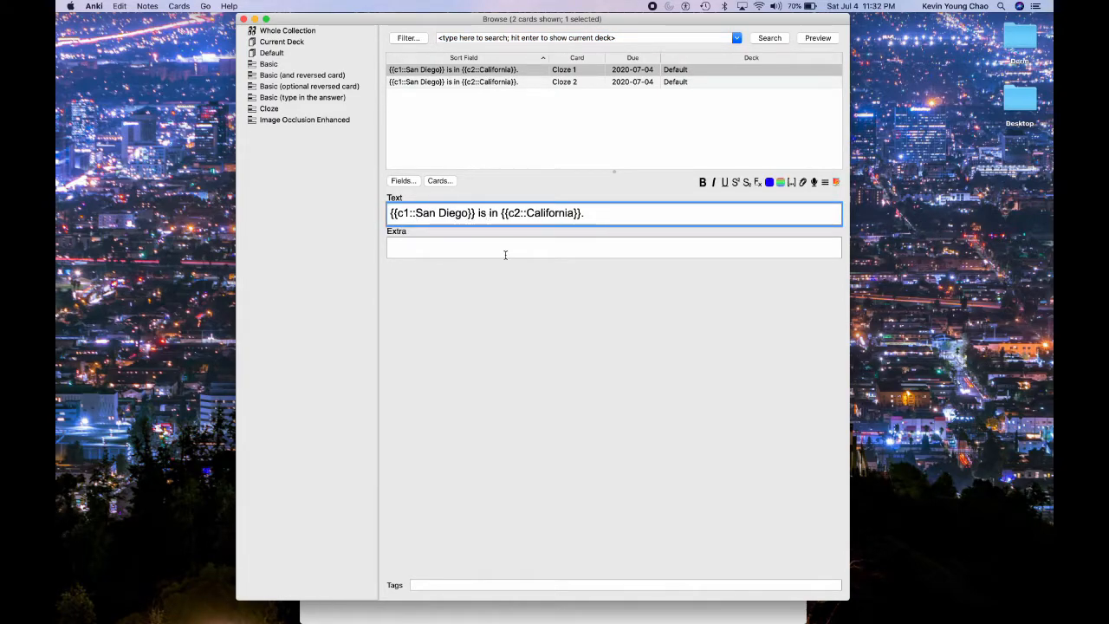
{"action": "type", "text": "::"}
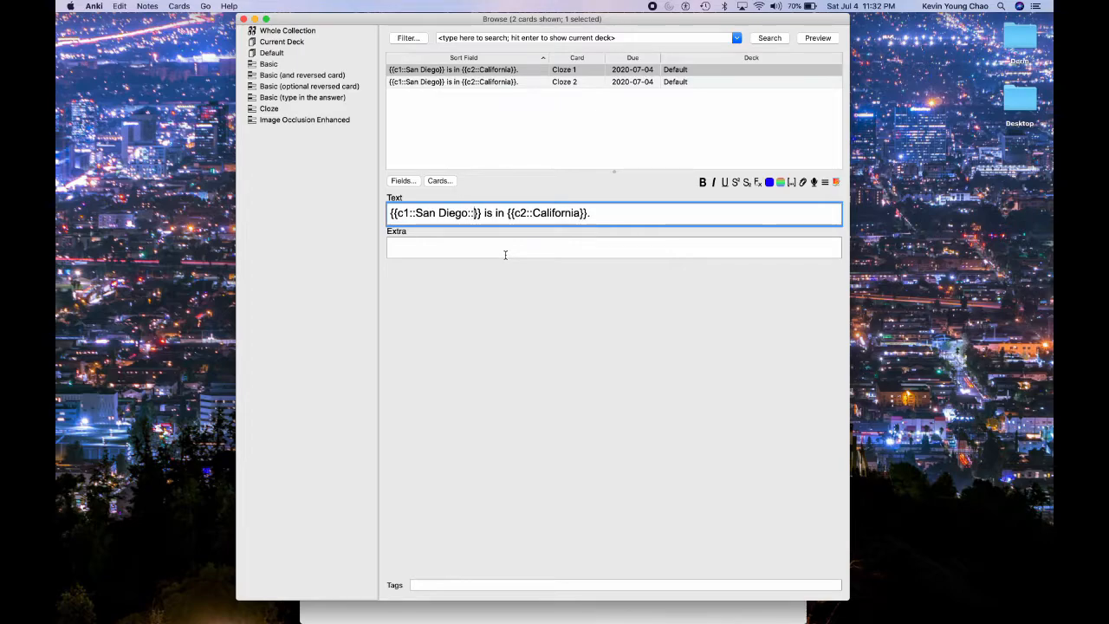
{"action": "type", "text": "City"}
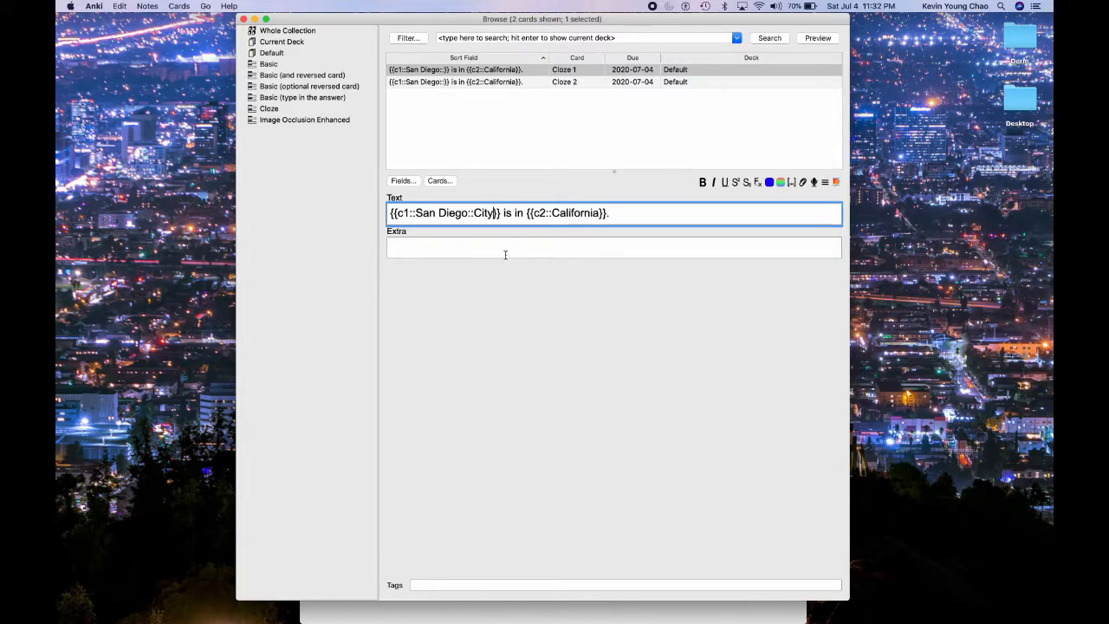
{"action": "left_click", "coordinate": [596, 213]}
{"action": "type", "text": "::State"}
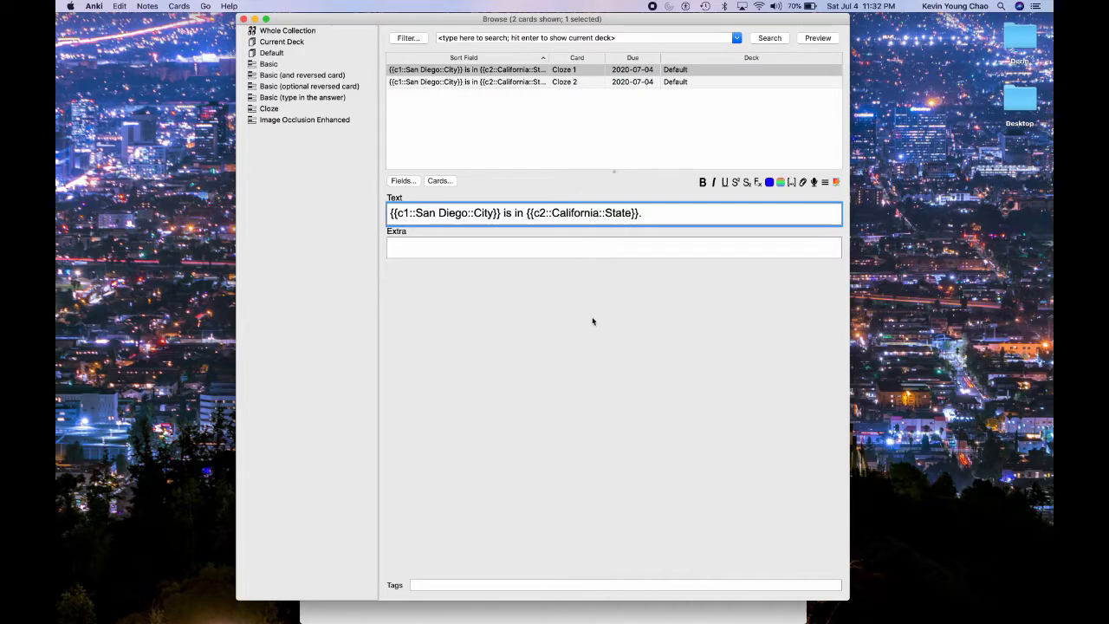
{"action": "key", "text": "super+w"}
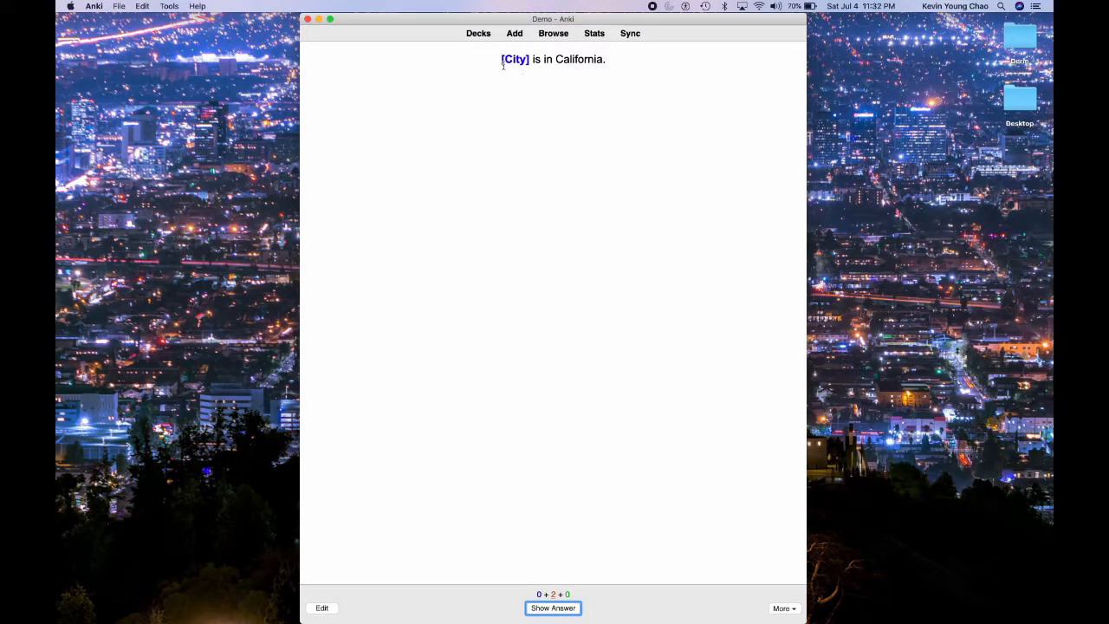
Review the City and State hint cards, revealing each answer and rating both Good.
{"action": "key", "text": "space"}
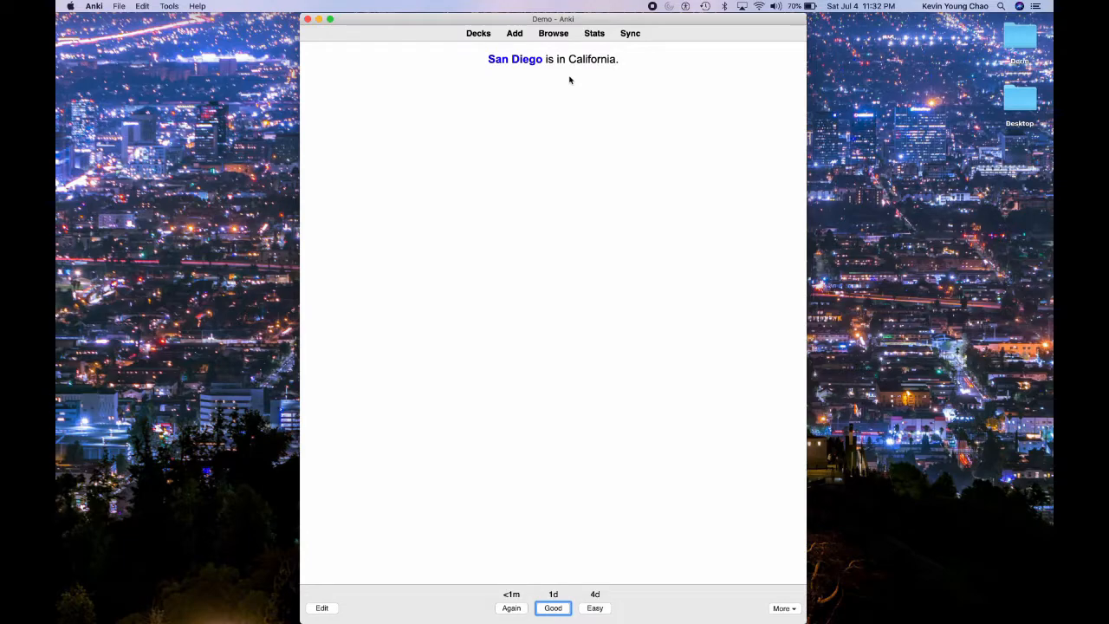
{"action": "key", "text": "space"}
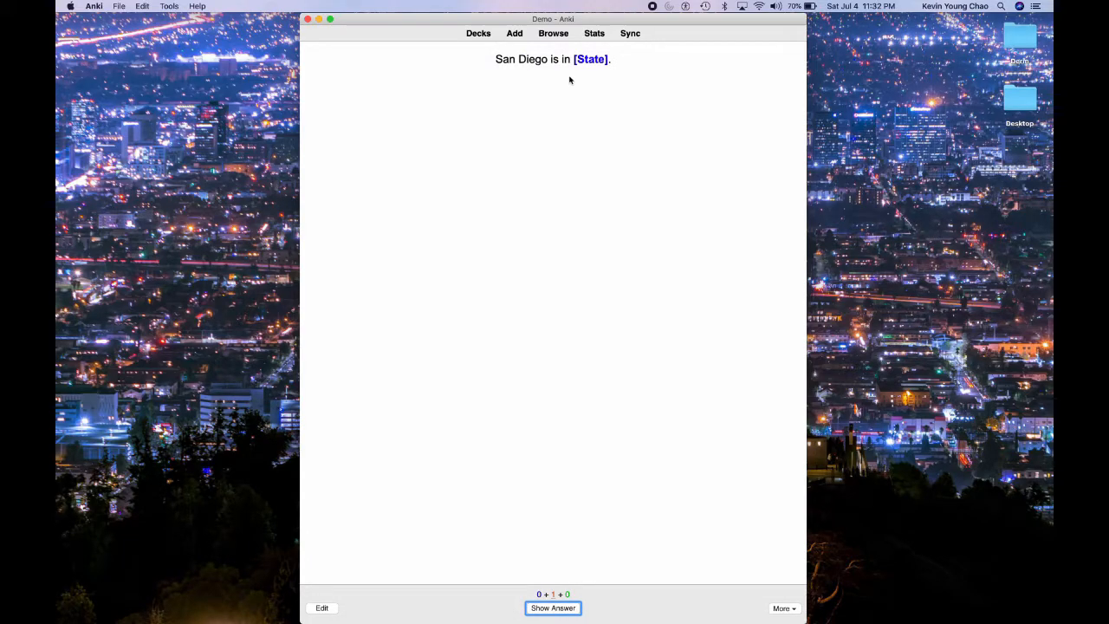
{"action": "key", "text": "space"}
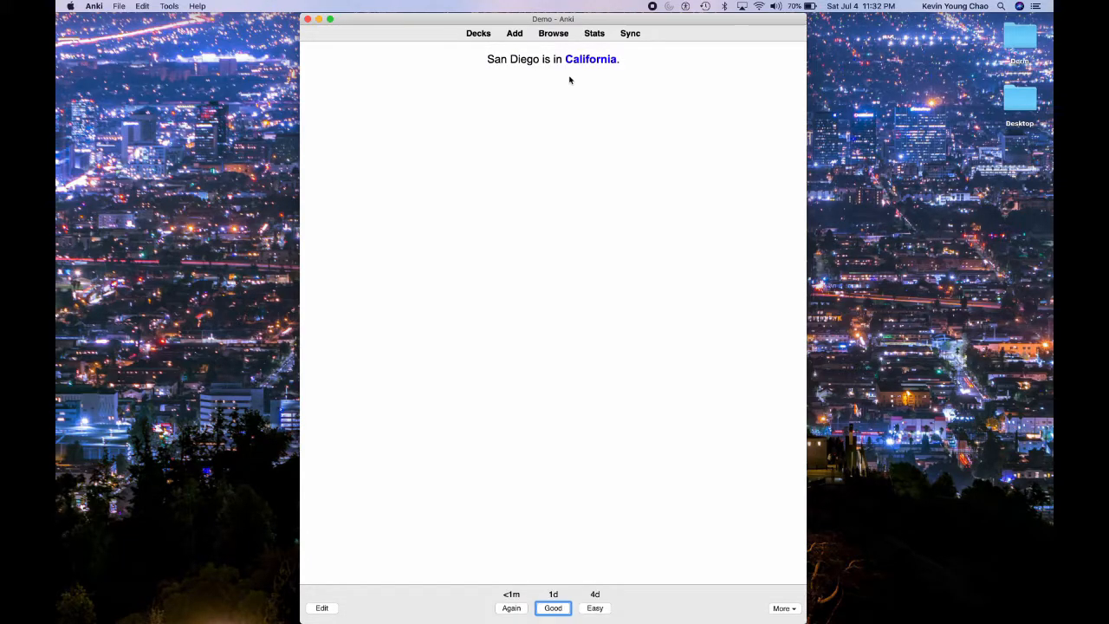
{"action": "key", "text": "space"}
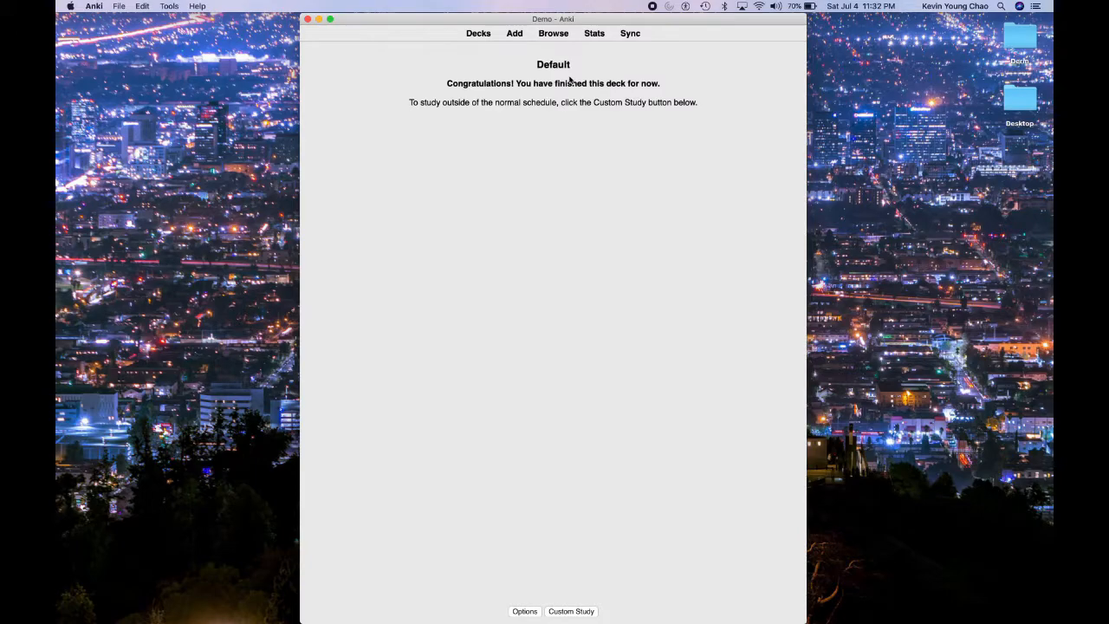
Find the note in the current deck's card list and change the San Diego cloze hint to "City in southern part of state".
{"action": "key", "text": "b"}
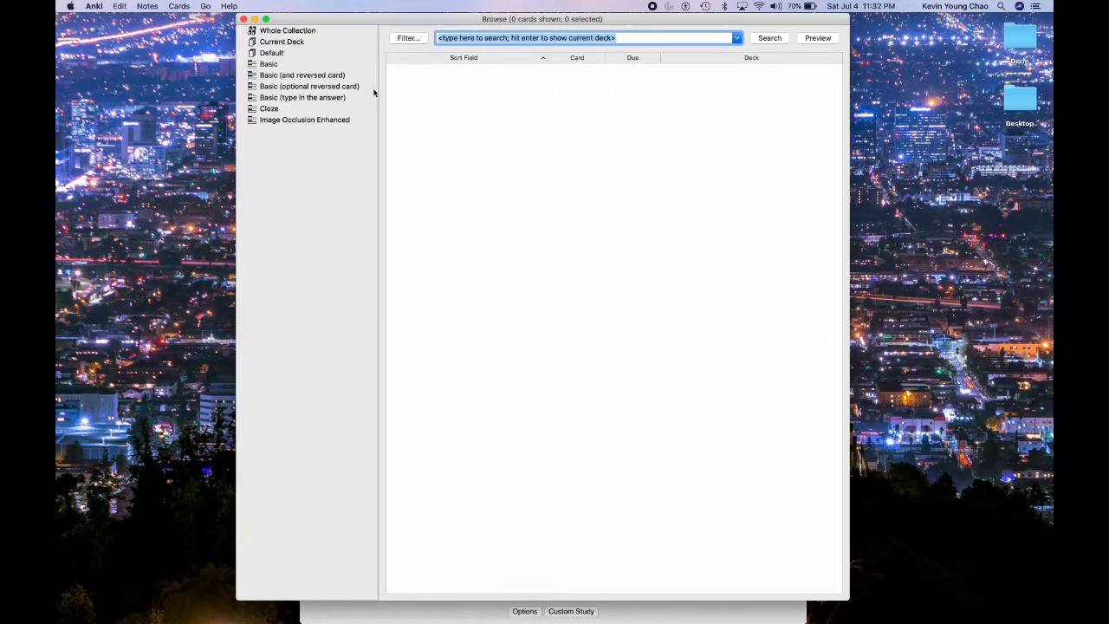
{"action": "left_click", "coordinate": [293, 42]}
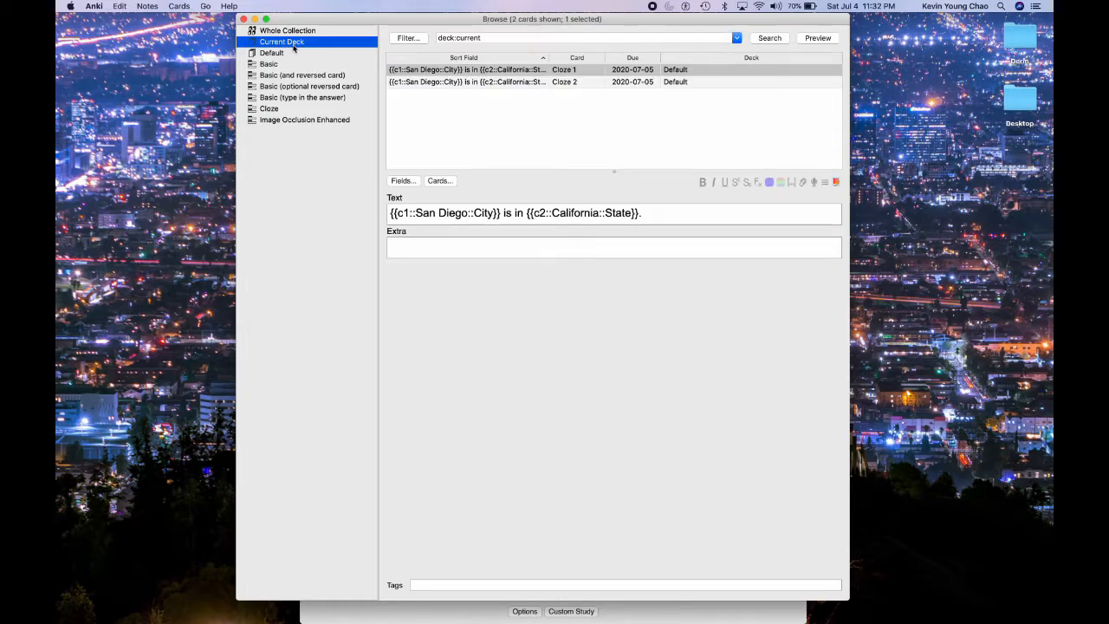
{"action": "left_click", "coordinate": [486, 215]}
{"action": "double_click", "coordinate": [486, 216]}
{"action": "key", "text": "Right"}
{"action": "key", "text": "BackSpace"}
{"action": "key", "text": "BackSpace"}
{"action": "key", "text": "BackSpace"}
{"action": "key", "text": "BackSpace"}
{"action": "key", "text": "BackSpace"}
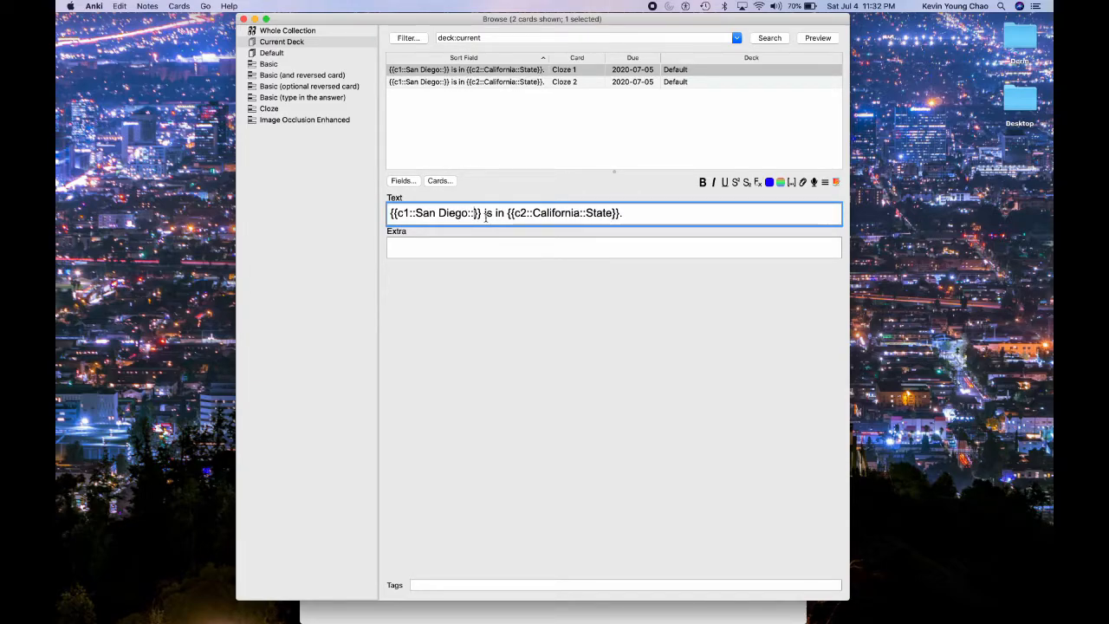
{"action": "type", "text": "City "}
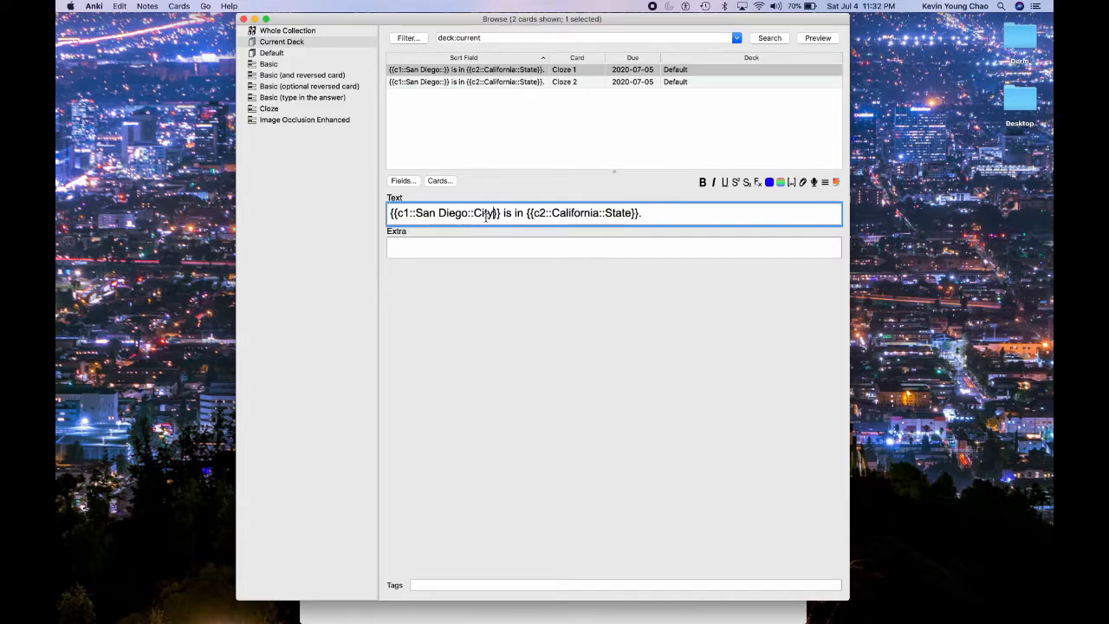
{"action": "type", "text": "in south"}
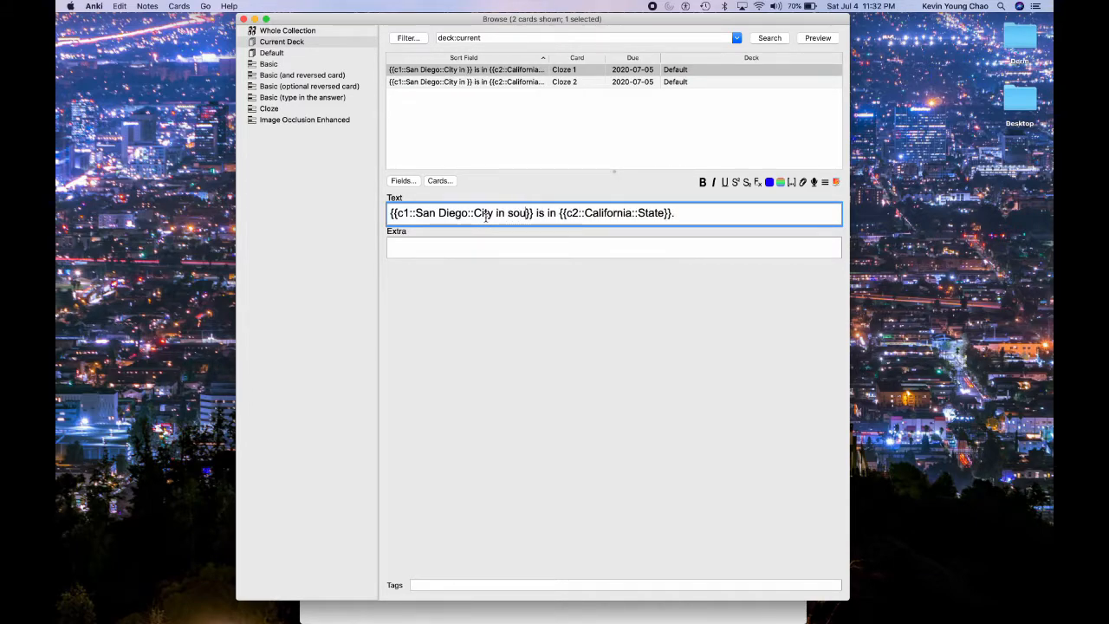
{"action": "type", "text": "ern part of st"}
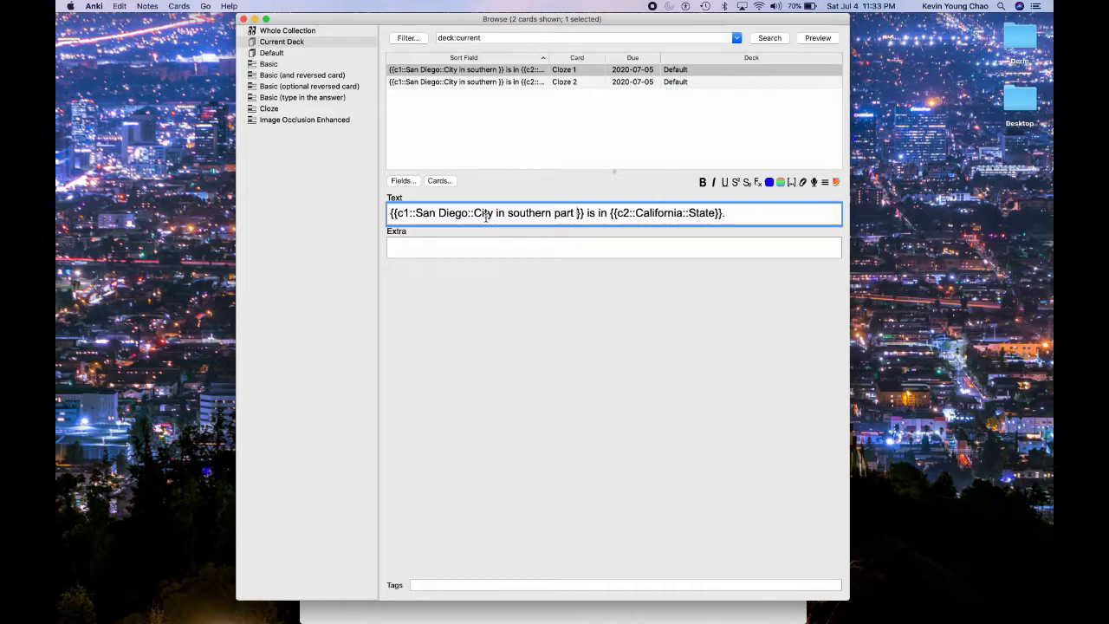
{"action": "type", "text": "ate"}
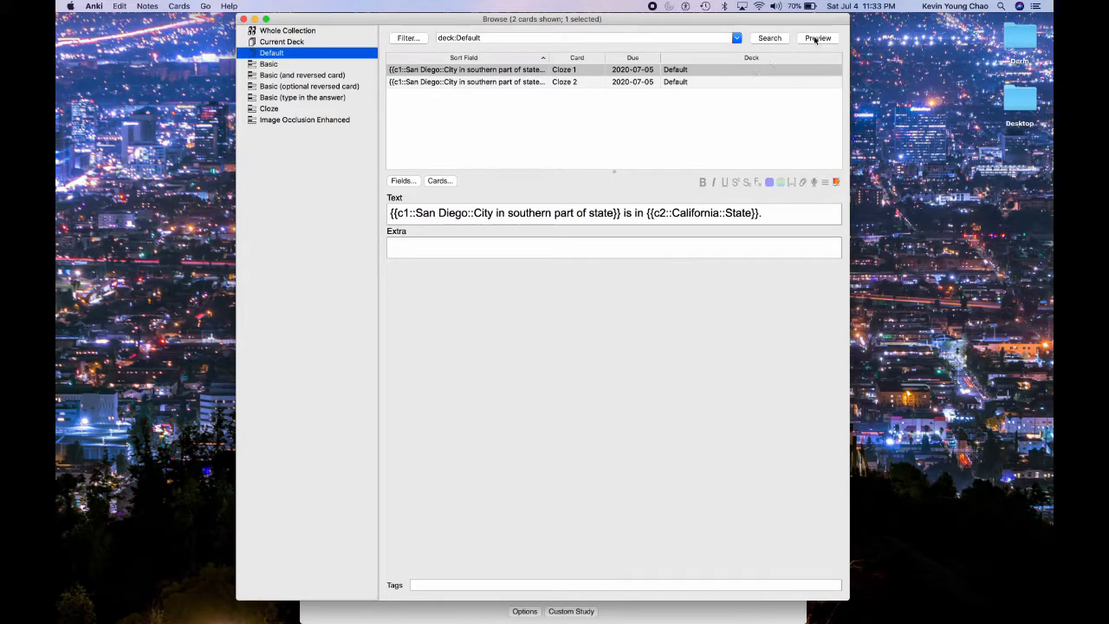
Preview the front and the answer side of the Cloze 1 card.
{"action": "left_click", "coordinate": [815, 40]}
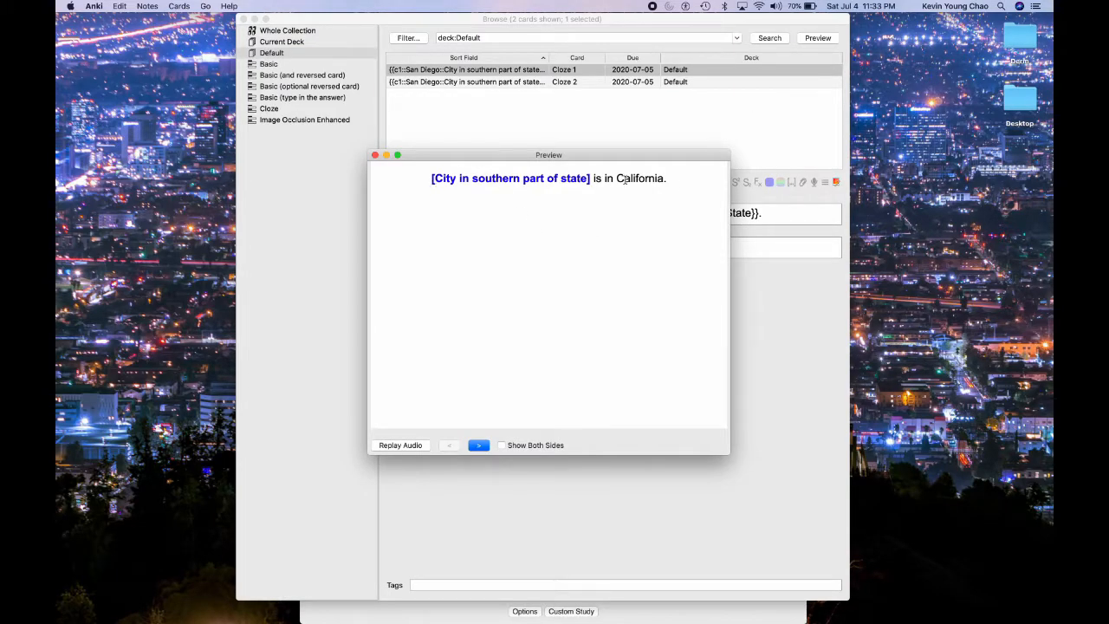
{"action": "left_click", "coordinate": [479, 445]}
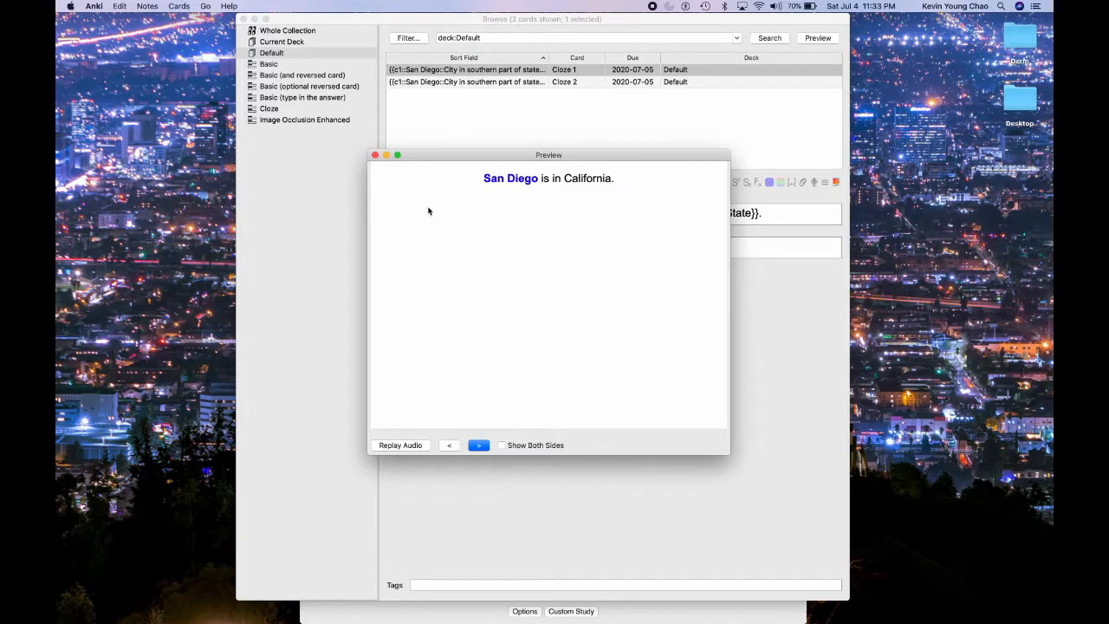
{"action": "left_click", "coordinate": [376, 157]}
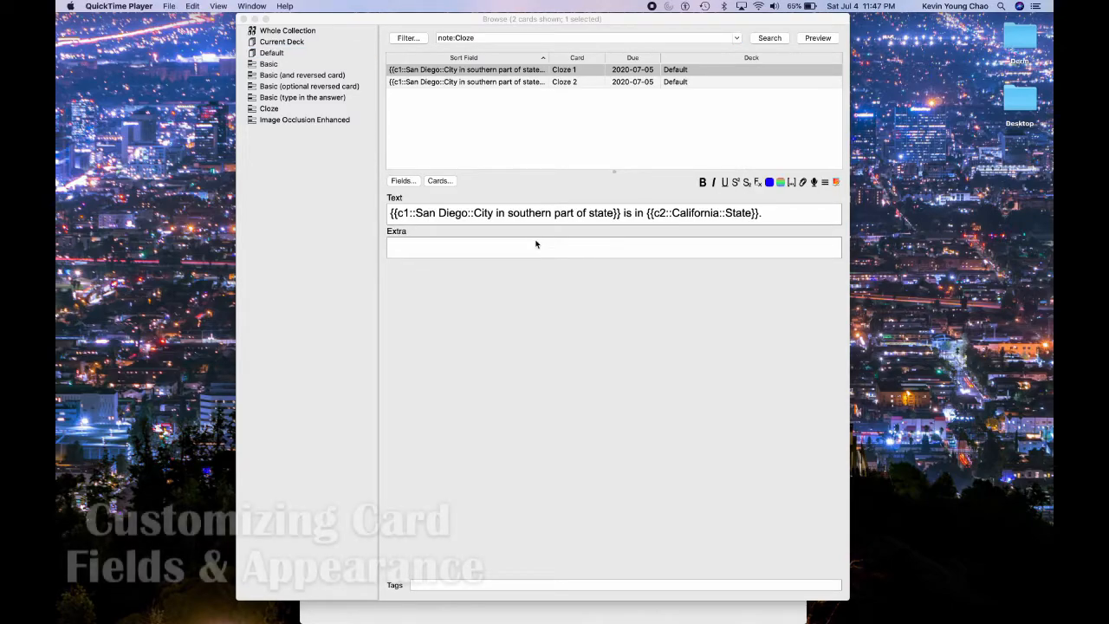
Fill the note's Extra field with "San Diego is very beautiful." and preview both sides of the card.
{"action": "left_click", "coordinate": [530, 242]}
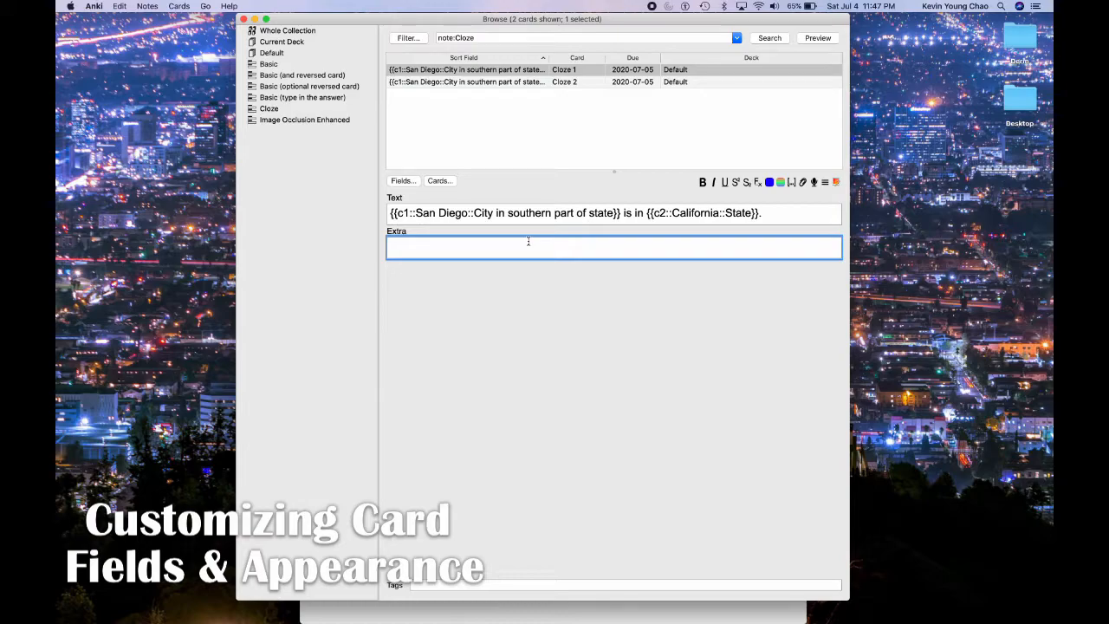
{"action": "type", "text": "San Diego is very beautiful."}
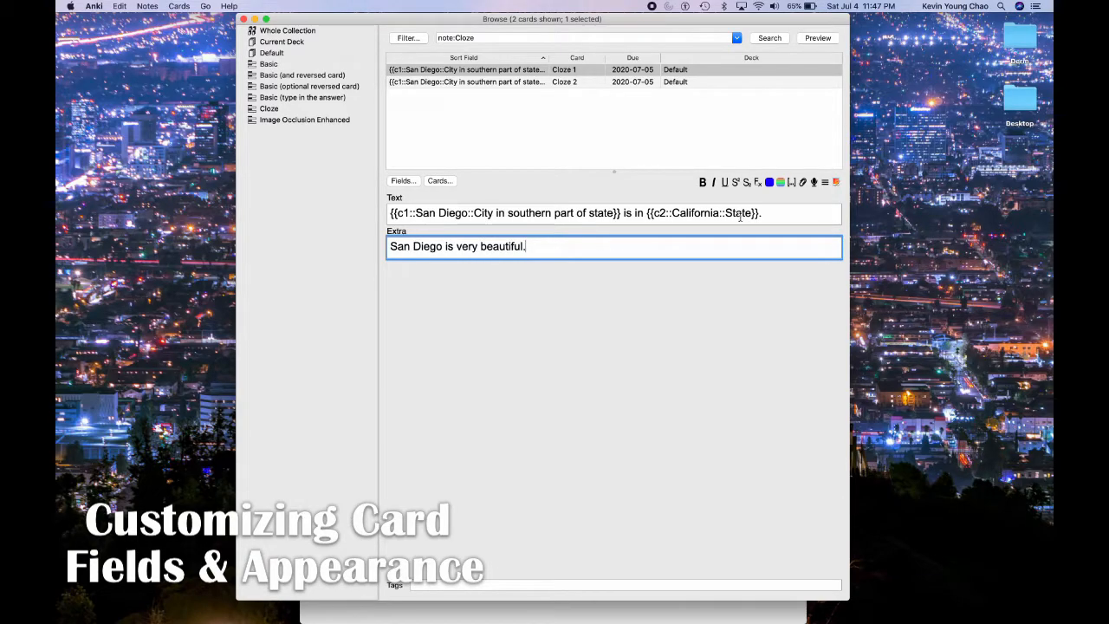
{"action": "left_click", "coordinate": [817, 38]}
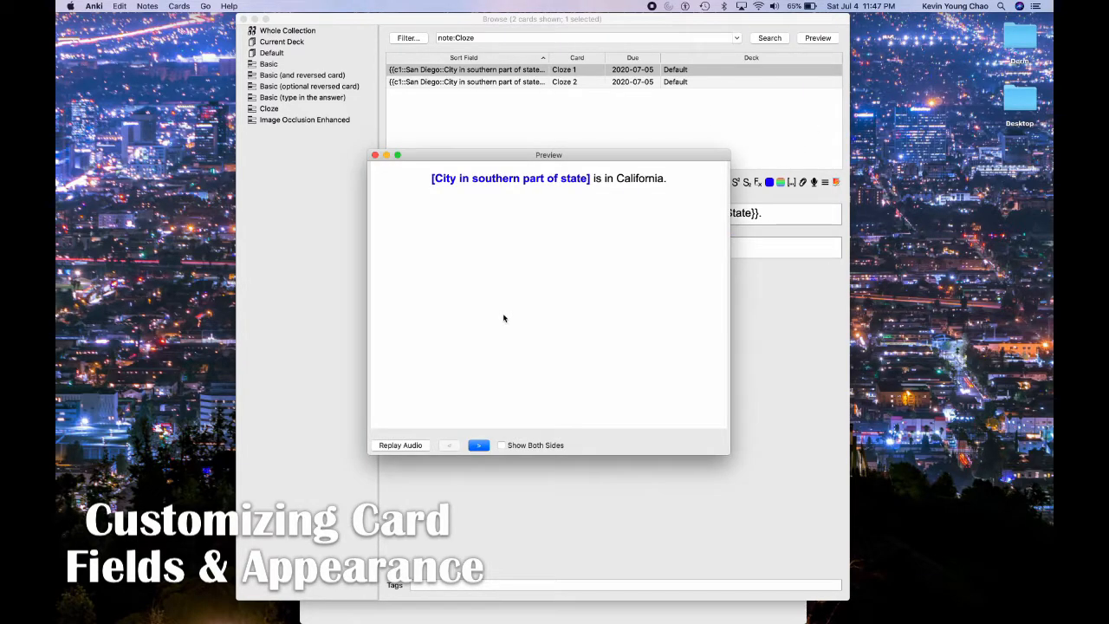
{"action": "left_click", "coordinate": [478, 445]}
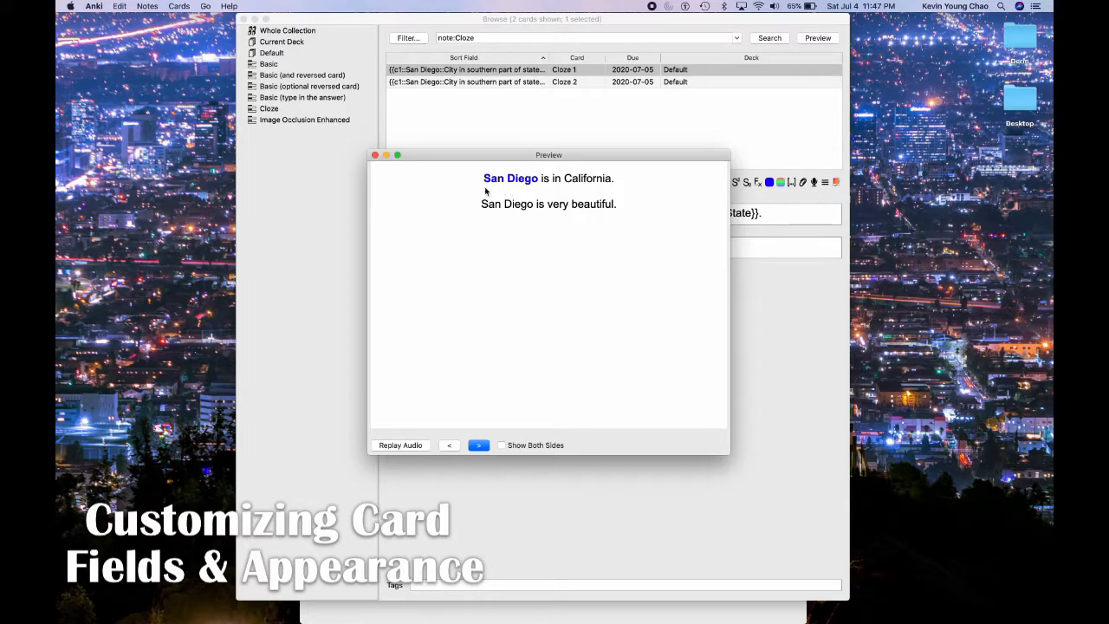
{"action": "left_click", "coordinate": [375, 156]}
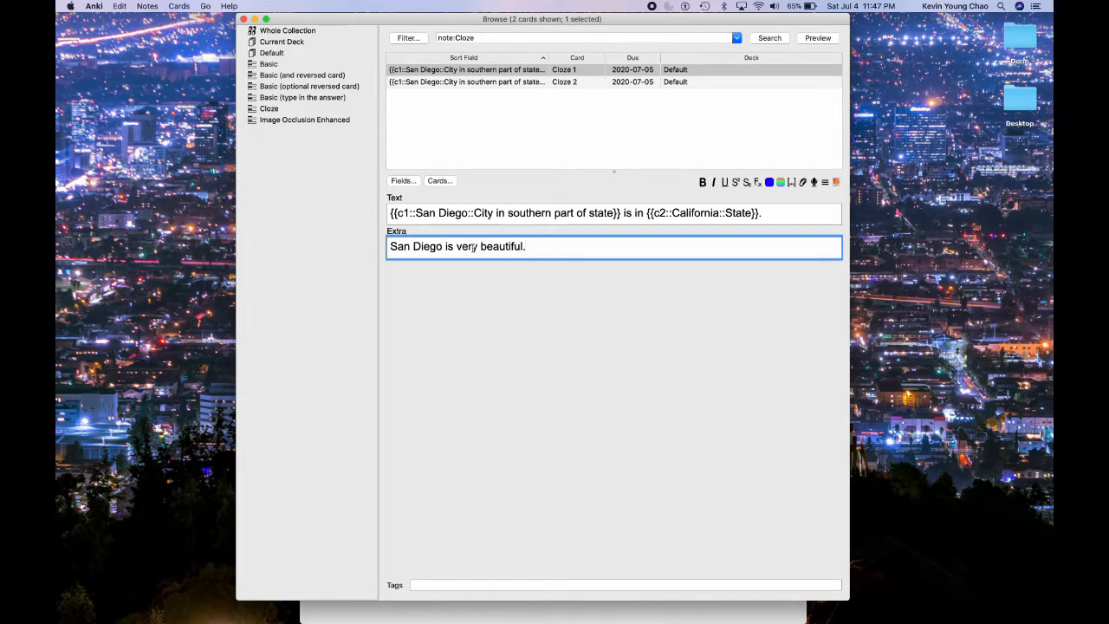
Open the Cloze card templates and italicize the Extra field in the Back Template by wrapping {{Extra}} in <i> and </i> tags.
{"action": "left_click", "coordinate": [438, 180]}
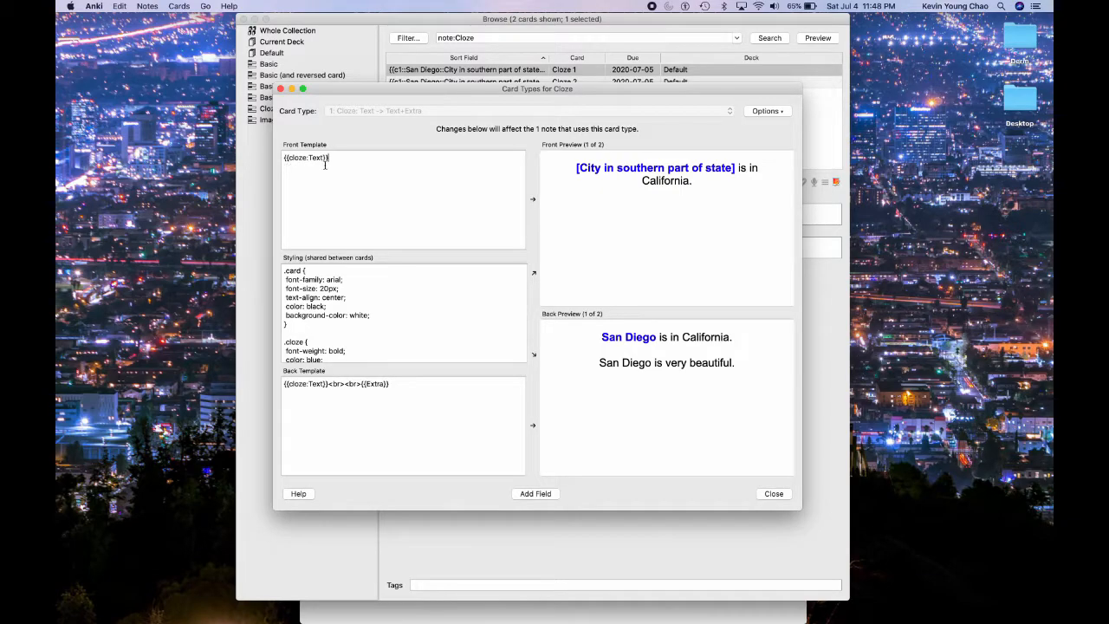
{"action": "scroll", "coordinate": [342, 285], "scroll_direction": "down", "scroll_amount": 2}
{"action": "scroll", "coordinate": [342, 285], "scroll_direction": "up", "scroll_amount": 2}
{"action": "scroll", "coordinate": [343, 311], "scroll_direction": "down", "scroll_amount": 3}
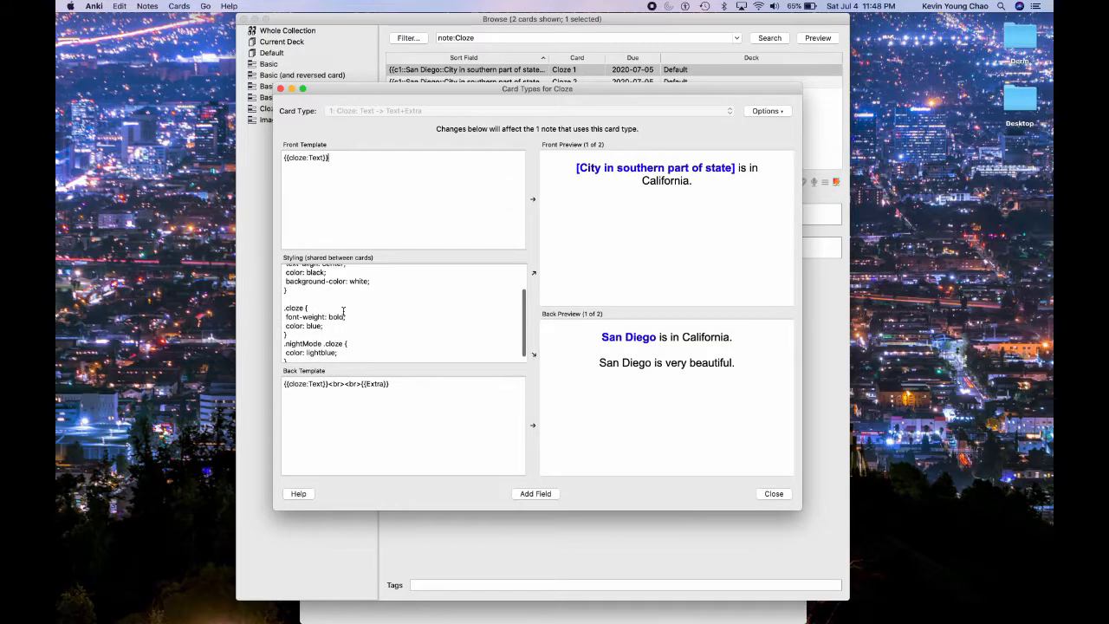
{"action": "scroll", "coordinate": [322, 322], "scroll_direction": "up", "scroll_amount": 3}
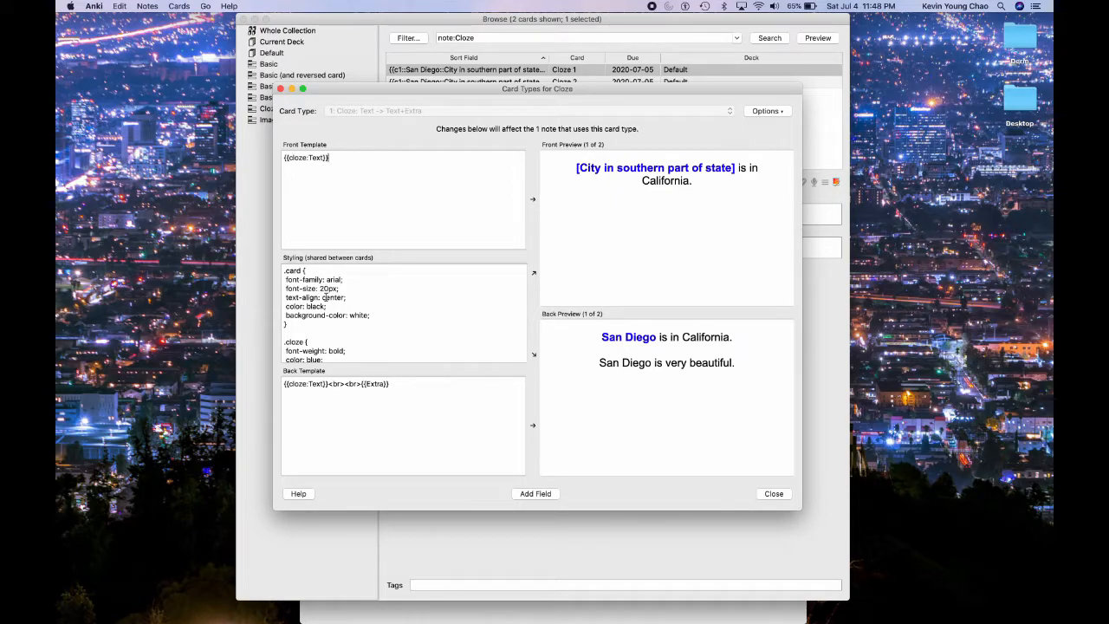
{"action": "scroll", "coordinate": [325, 305], "scroll_direction": "down", "scroll_amount": 2}
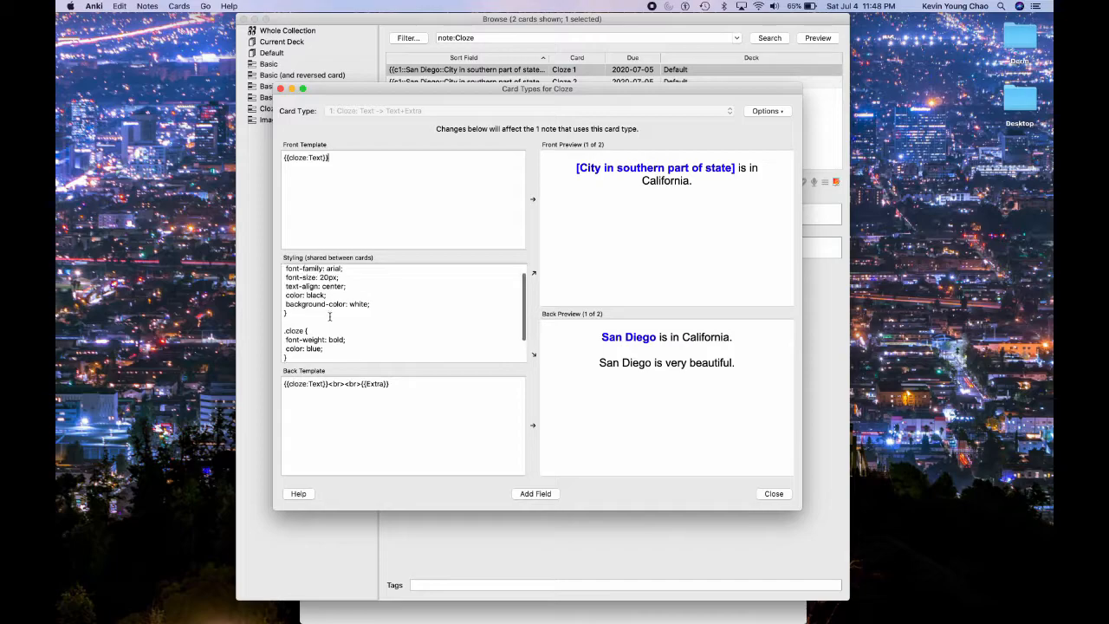
{"action": "scroll", "coordinate": [329, 317], "scroll_direction": "down", "scroll_amount": 2}
{"action": "left_click", "coordinate": [362, 401]}
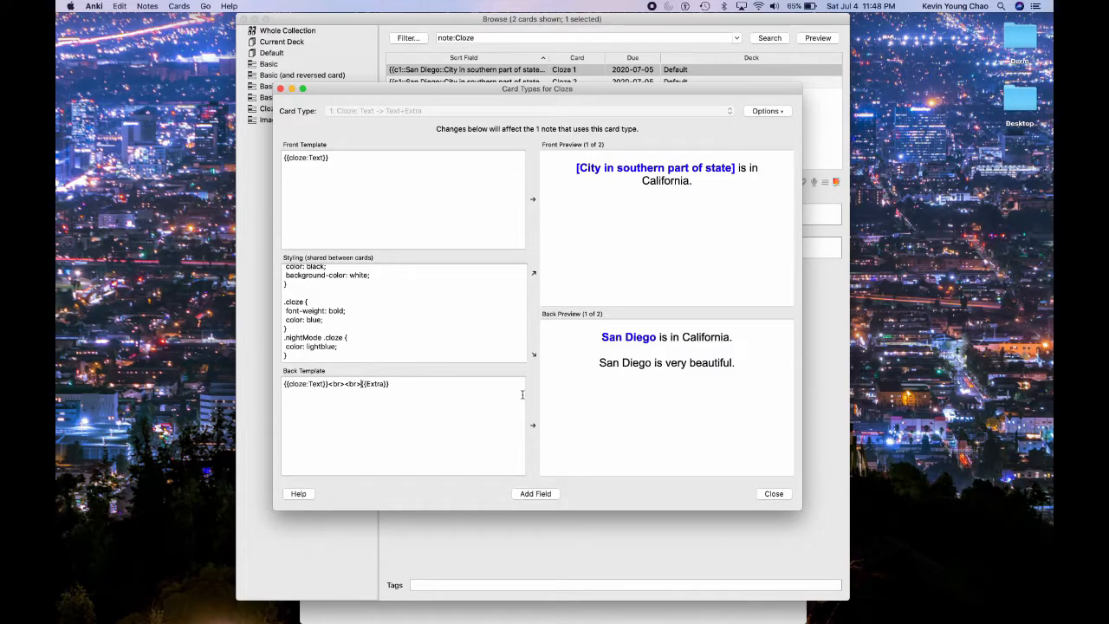
{"action": "type", "text": "<i>"}
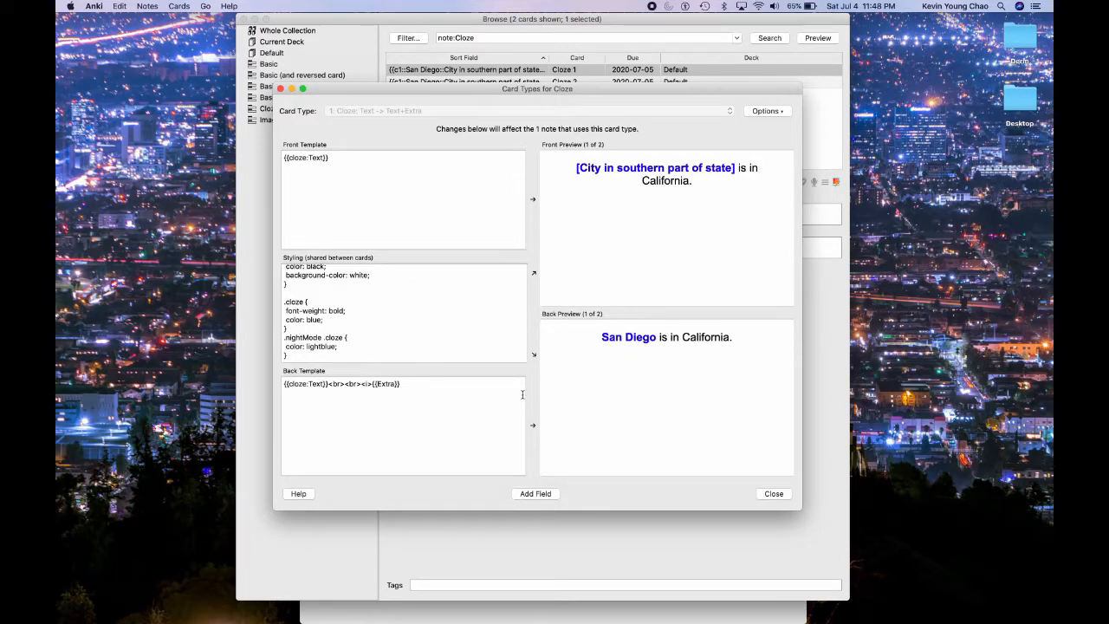
{"action": "type", "text": "</i>"}
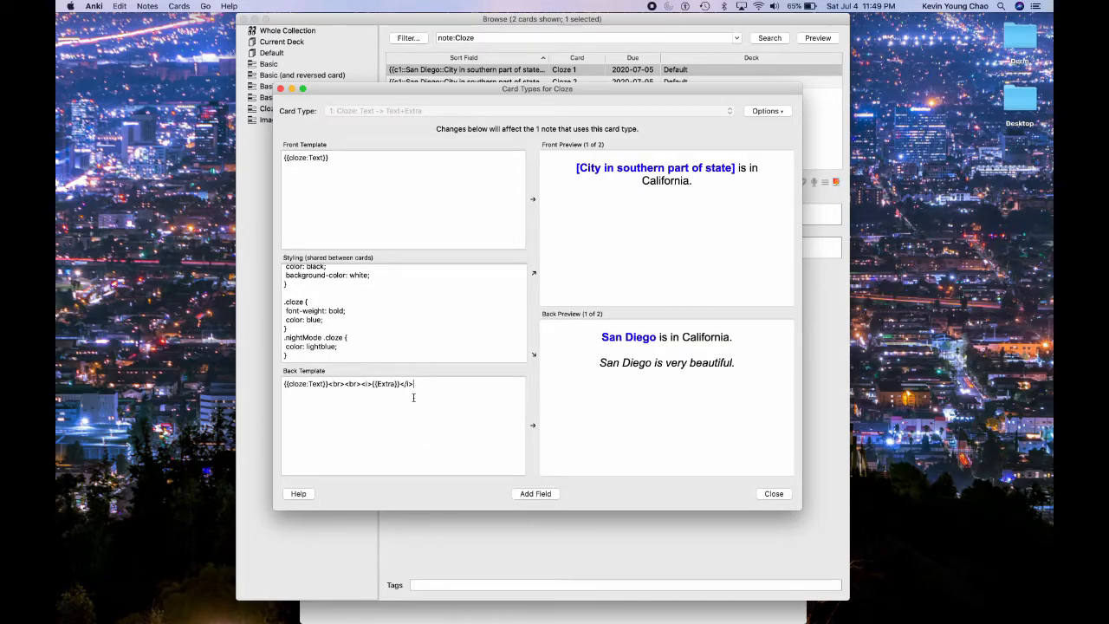
Set text-align to left in the .card block of the Cloze styling.
{"action": "scroll", "coordinate": [355, 312], "scroll_direction": "up", "scroll_amount": 3}
{"action": "scroll", "coordinate": [355, 312], "scroll_direction": "down", "scroll_amount": 3}
{"action": "scroll", "coordinate": [311, 328], "scroll_direction": "up", "scroll_amount": 3}
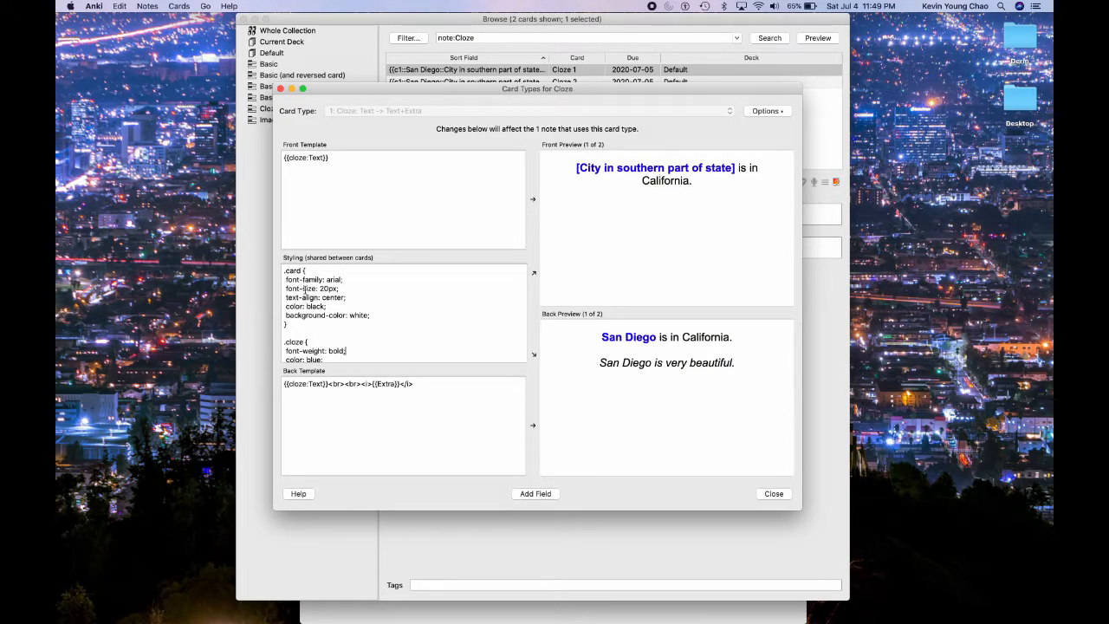
{"action": "double_click", "coordinate": [332, 297]}
{"action": "type", "text": "left"}
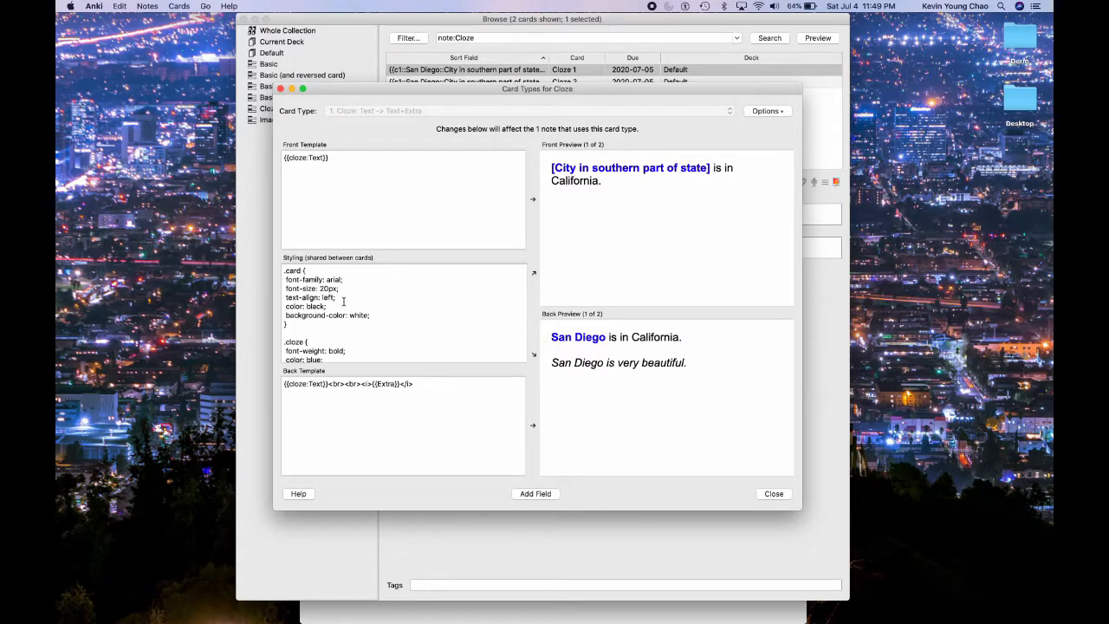
Try red as the text color in the .cloze styling block and set it back to blue.
{"action": "scroll", "coordinate": [337, 303], "scroll_direction": "down", "scroll_amount": 3}
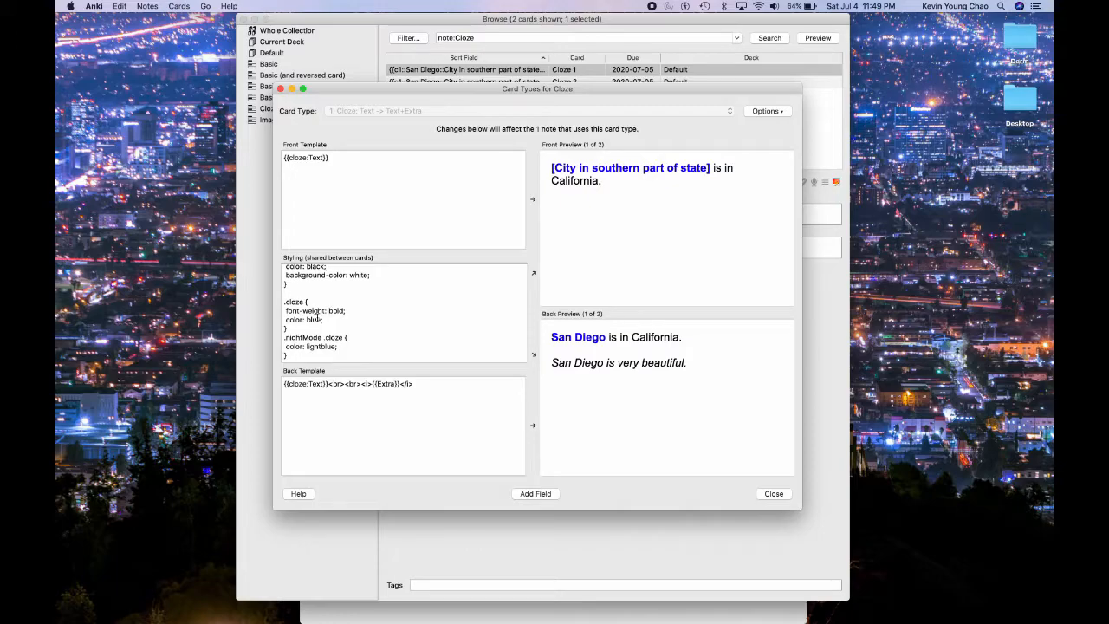
{"action": "double_click", "coordinate": [314, 319]}
{"action": "type", "text": "red"}
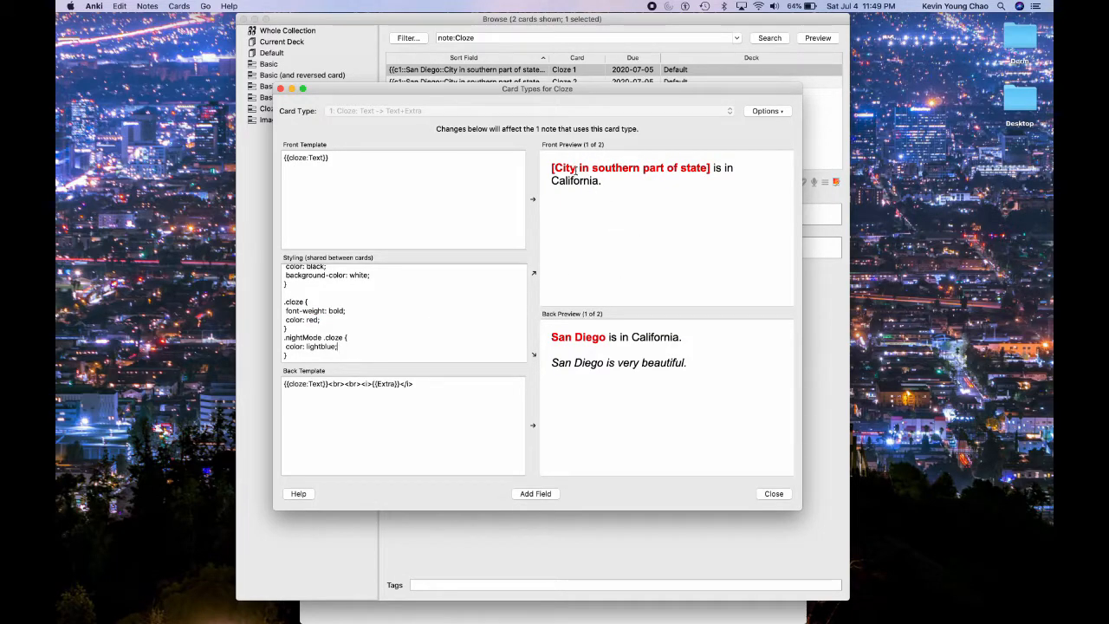
{"action": "double_click", "coordinate": [312, 320]}
{"action": "type", "text": "bl"}
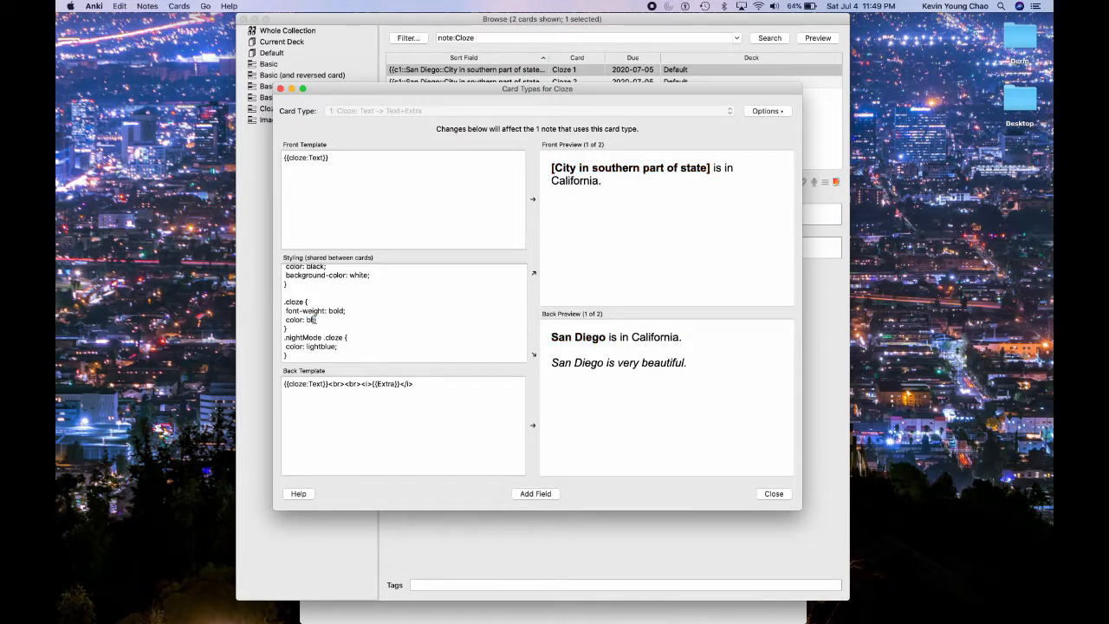
{"action": "type", "text": "ue;"}
{"action": "left_click", "coordinate": [363, 347]}
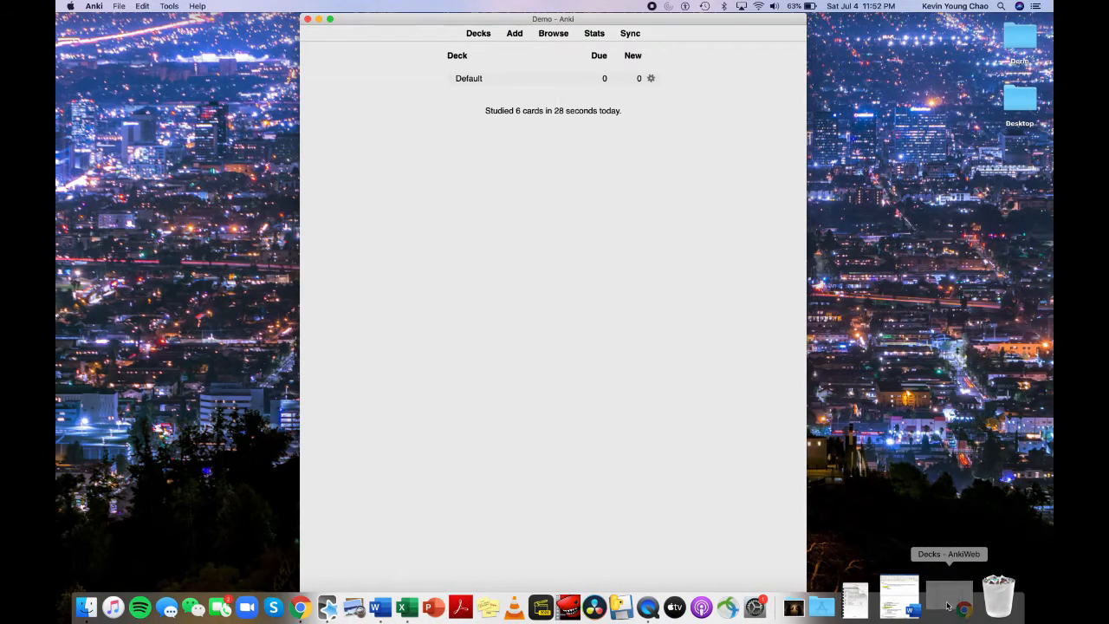
Switch to the AnkiWeb decks page in Chrome and open the shared decks section.
{"action": "left_click", "coordinate": [950, 596]}
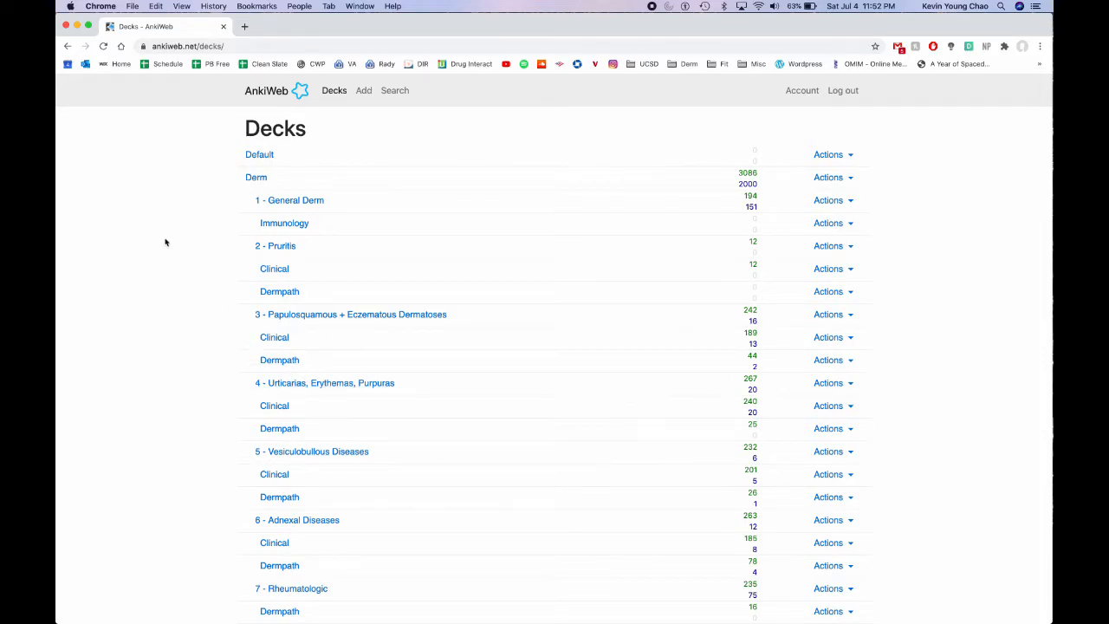
{"action": "scroll", "coordinate": [165, 243], "scroll_direction": "down", "scroll_amount": 1}
{"action": "scroll", "coordinate": [275, 150], "scroll_direction": "up", "scroll_amount": 1}
{"action": "scroll", "coordinate": [213, 227], "scroll_direction": "down", "scroll_amount": 10}
{"action": "scroll", "coordinate": [212, 227], "scroll_direction": "down", "scroll_amount": 15}
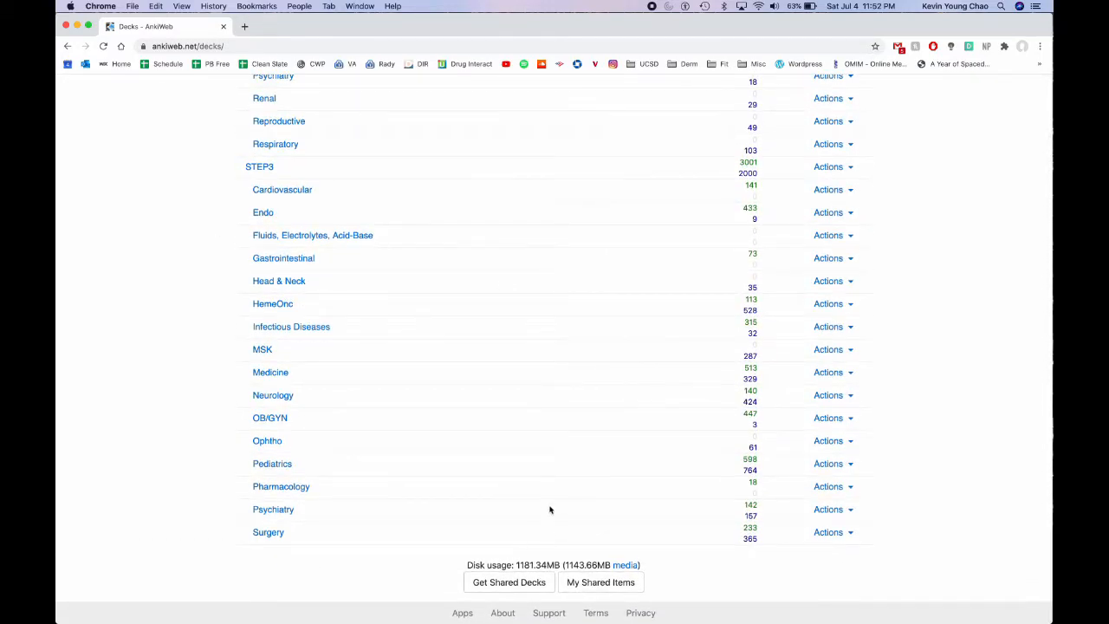
{"action": "left_click", "coordinate": [502, 587]}
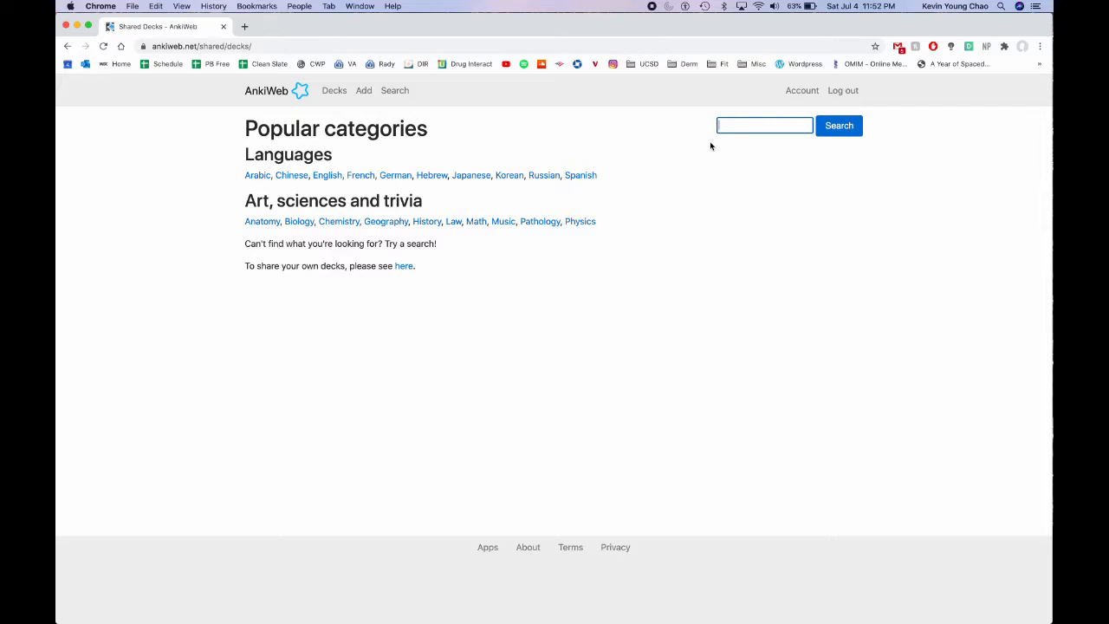
Search the shared decks for "usmle step 1" and open the Zanki Physiology and Pathology deck.
{"action": "type", "text": "usmle step 1"}
{"action": "key", "text": "Return"}
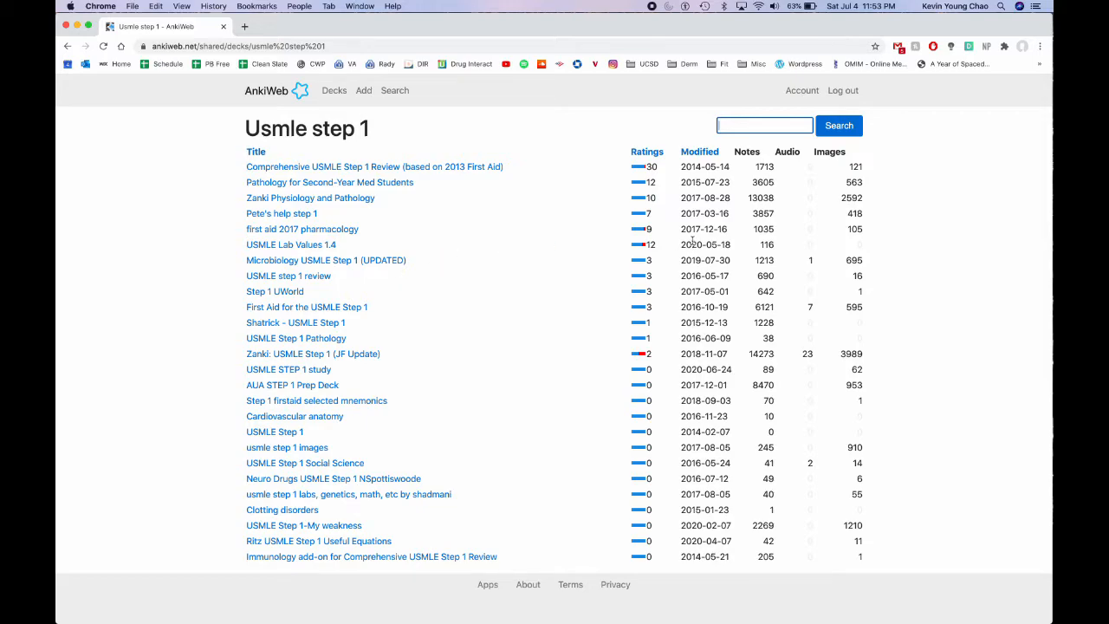
{"action": "left_click", "coordinate": [361, 200]}
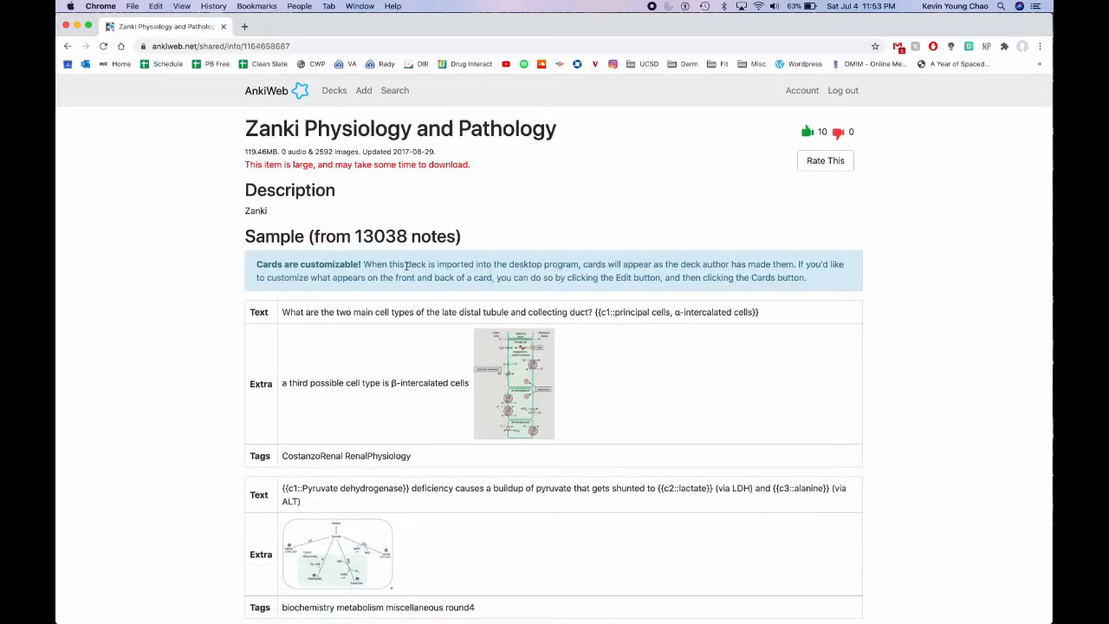
Download the Zanki Physiology and Pathology deck and import its .apkg file into Anki.
{"action": "scroll", "coordinate": [368, 227], "scroll_direction": "down", "scroll_amount": 3}
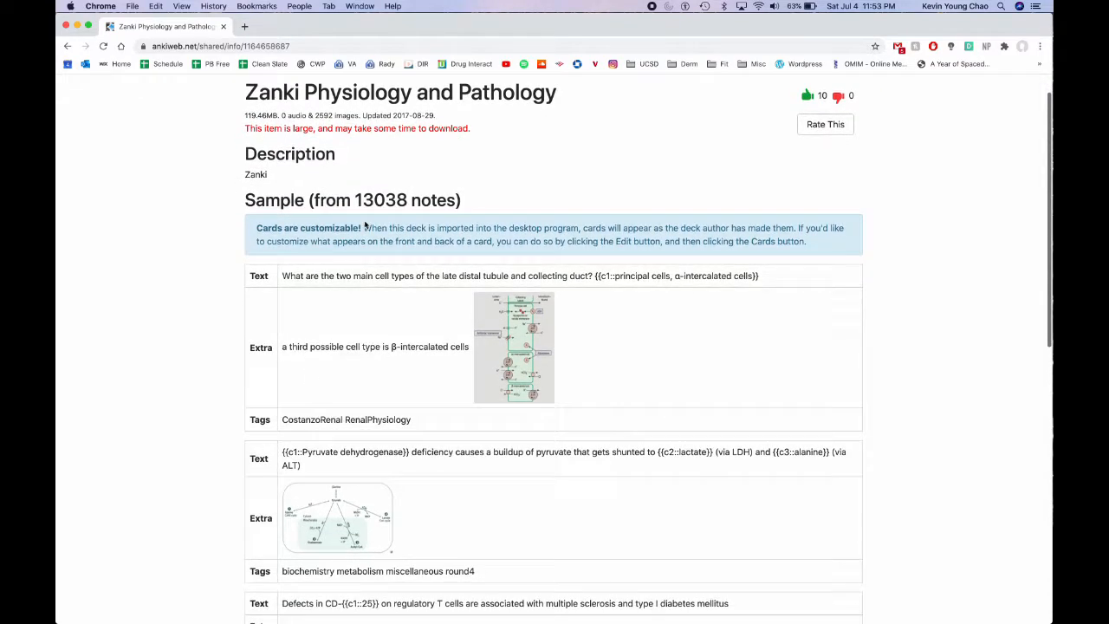
{"action": "scroll", "coordinate": [365, 225], "scroll_direction": "down", "scroll_amount": 6}
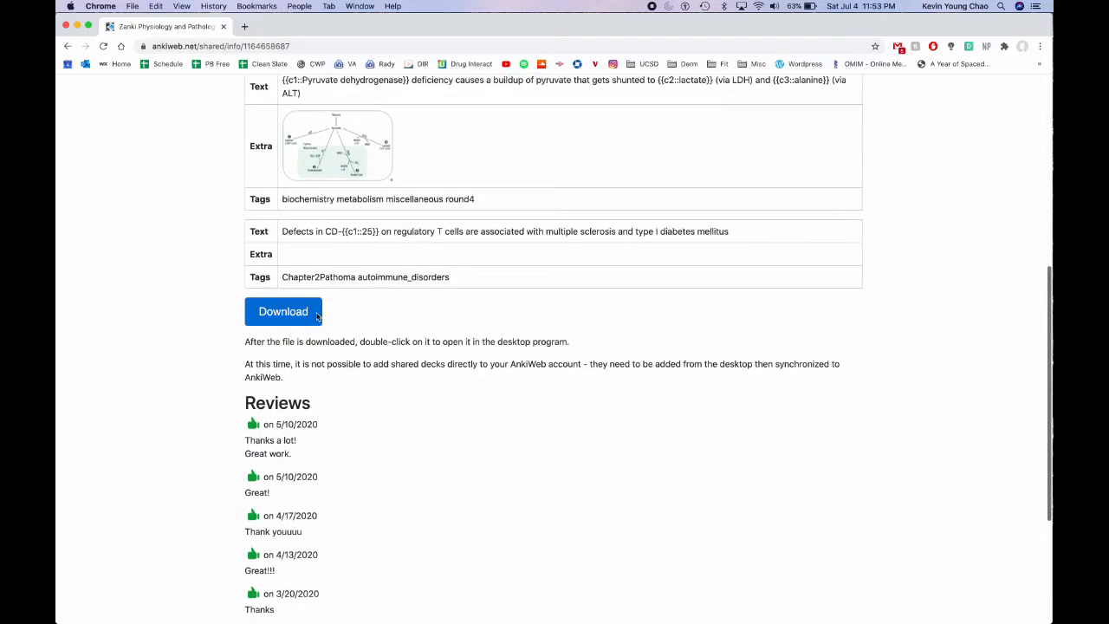
{"action": "left_click", "coordinate": [287, 315]}
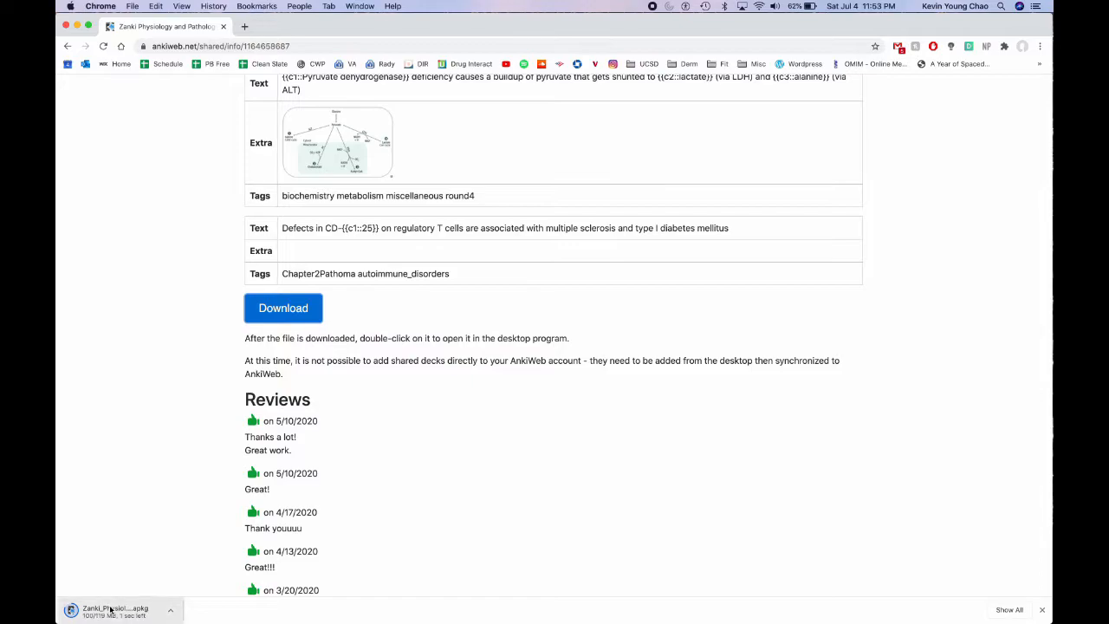
{"action": "left_click", "coordinate": [110, 610]}
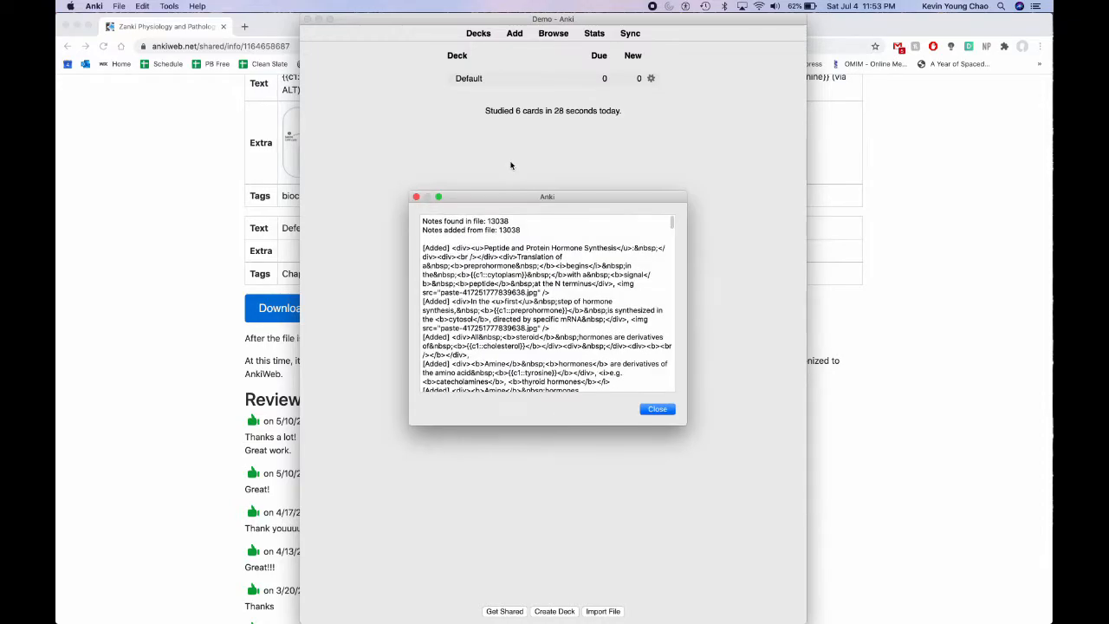
{"action": "left_click", "coordinate": [648, 407]}
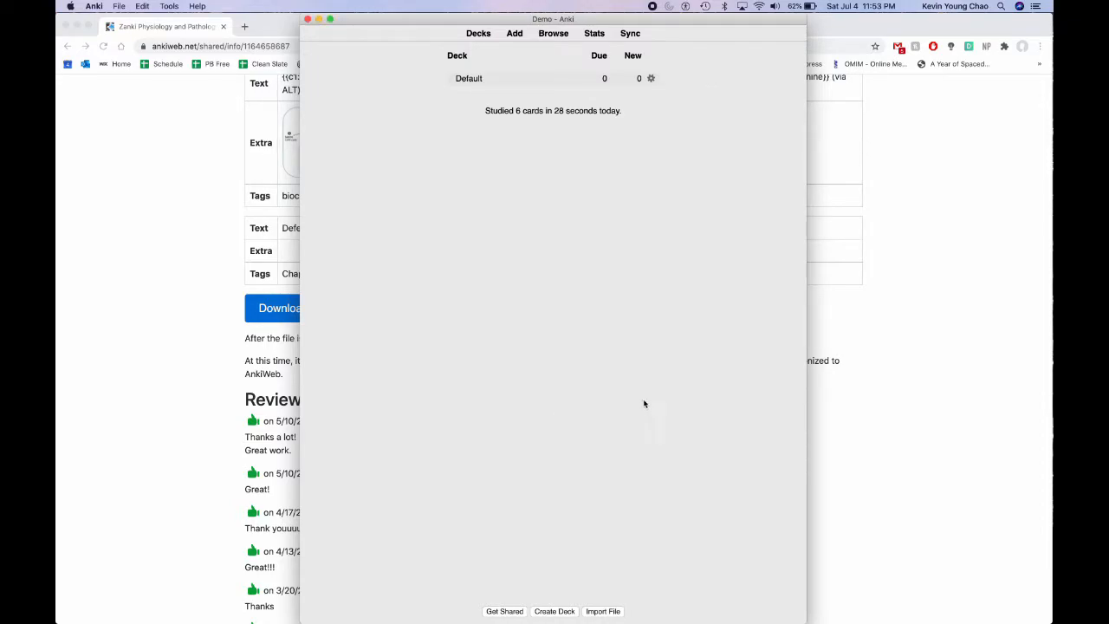
Study the first two cards of the Zanki Biochemistry deck, revealing each answer and rating both Good.
{"action": "scroll", "coordinate": [413, 186], "scroll_direction": "down", "scroll_amount": 5}
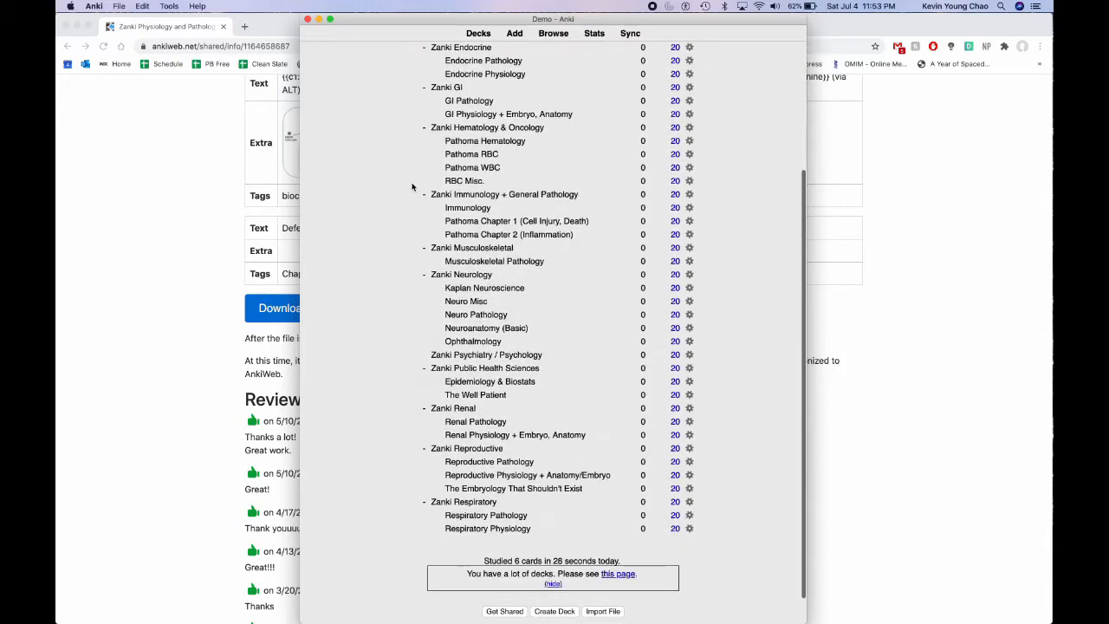
{"action": "scroll", "coordinate": [413, 186], "scroll_direction": "up", "scroll_amount": 5}
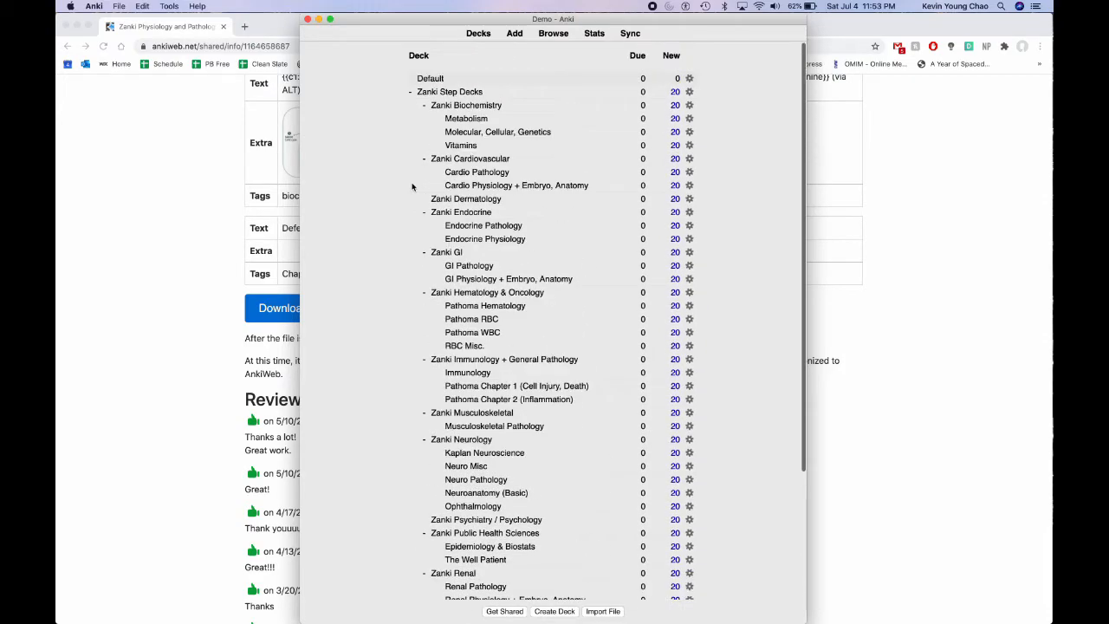
{"action": "left_click", "coordinate": [465, 105]}
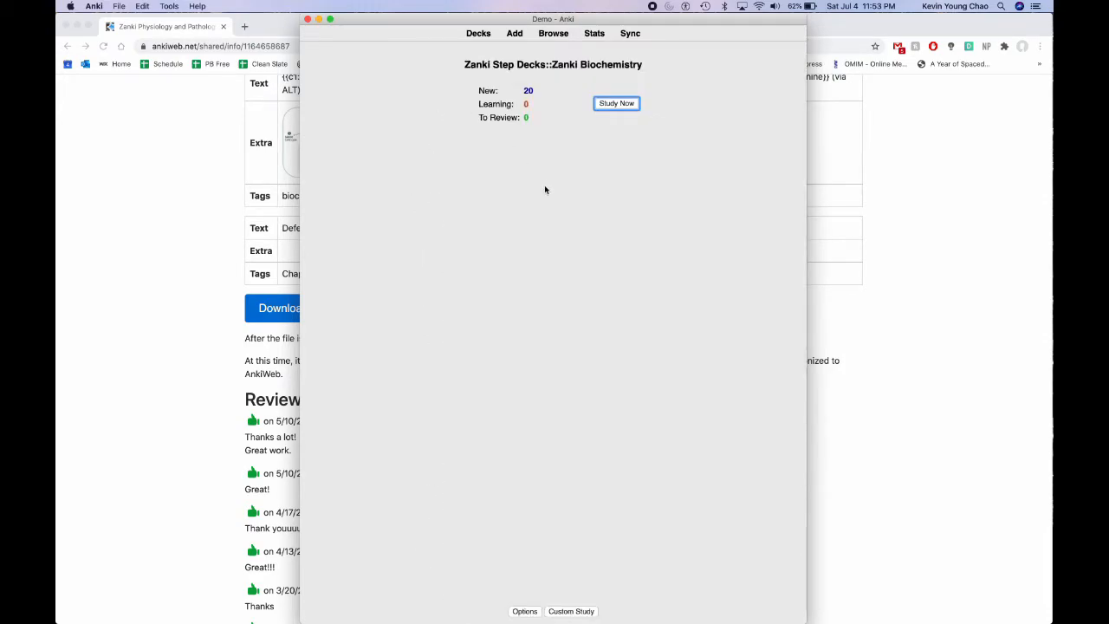
{"action": "key", "text": "s"}
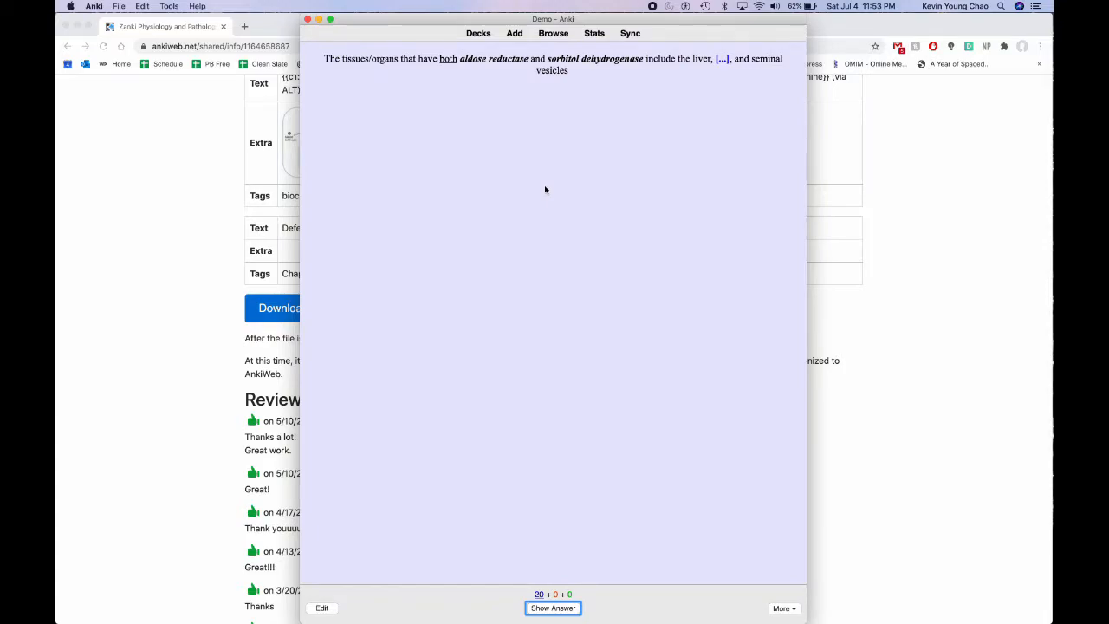
{"action": "key", "text": "space"}
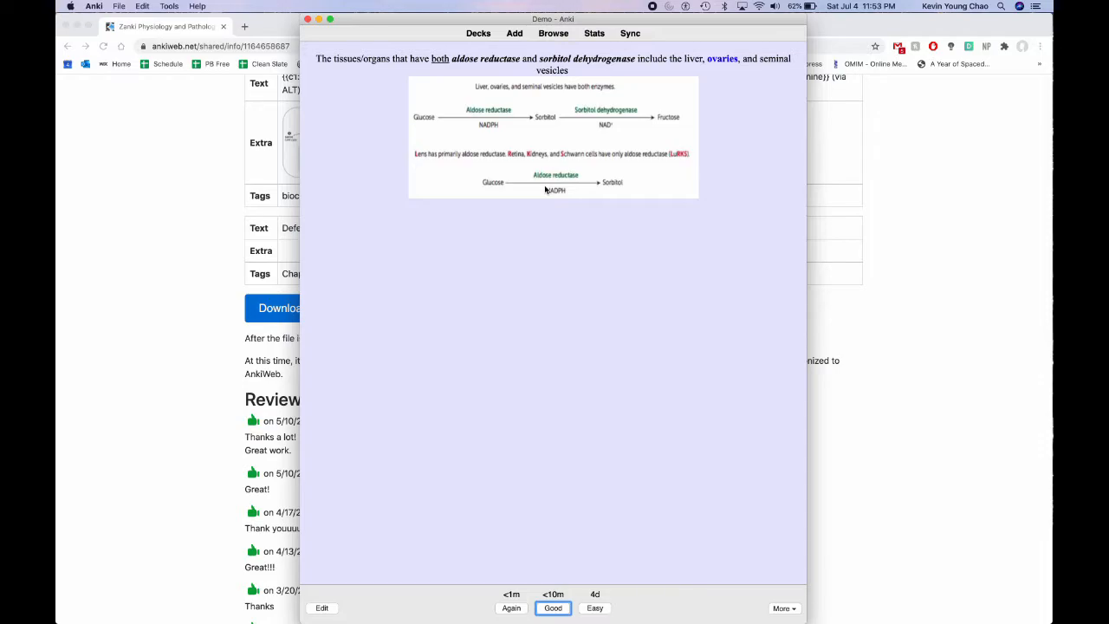
{"action": "key", "text": "space"}
{"action": "key", "text": "space"}
{"action": "key", "text": "space"}
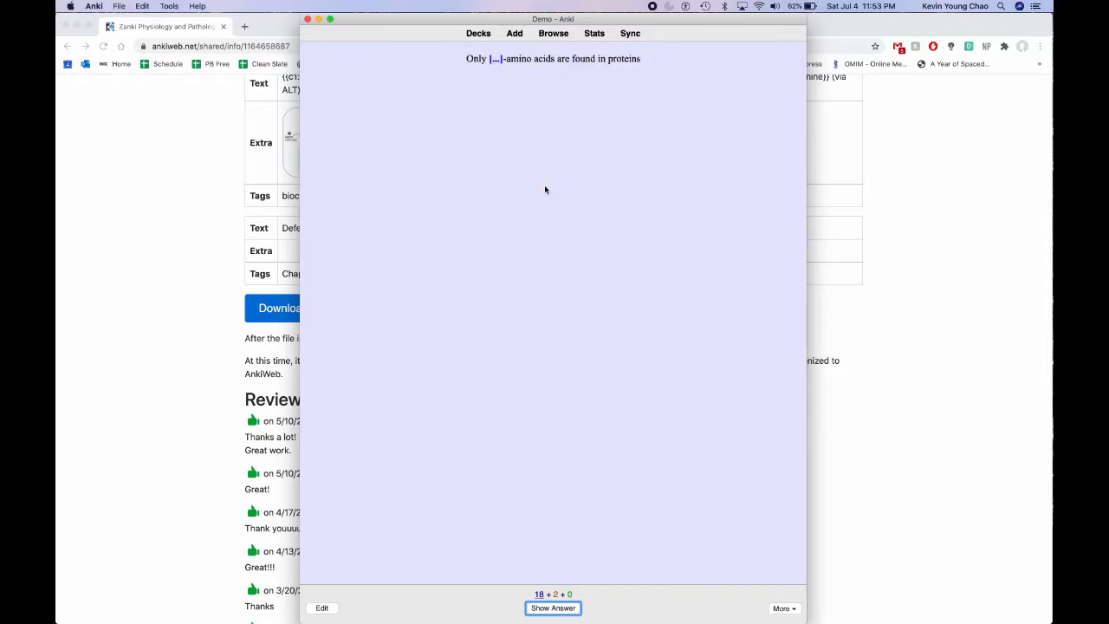
Browse the imported cards in the Hematology & Oncology subdecks and view the leukopenia card in Pathoma WBC.
{"action": "key", "text": "b"}
{"action": "scroll", "coordinate": [316, 127], "scroll_direction": "down", "scroll_amount": 10}
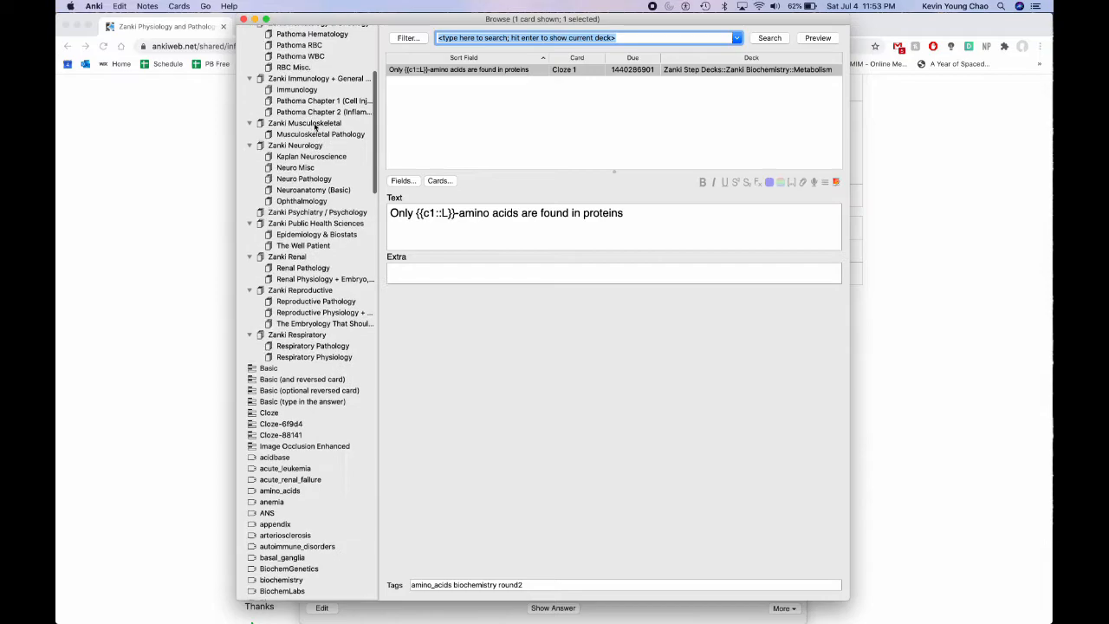
{"action": "scroll", "coordinate": [298, 313], "scroll_direction": "up", "scroll_amount": 10}
{"action": "left_click", "coordinate": [298, 232]}
{"action": "left_click", "coordinate": [295, 243]}
{"action": "left_click", "coordinate": [300, 264]}
{"action": "left_click", "coordinate": [516, 107]}
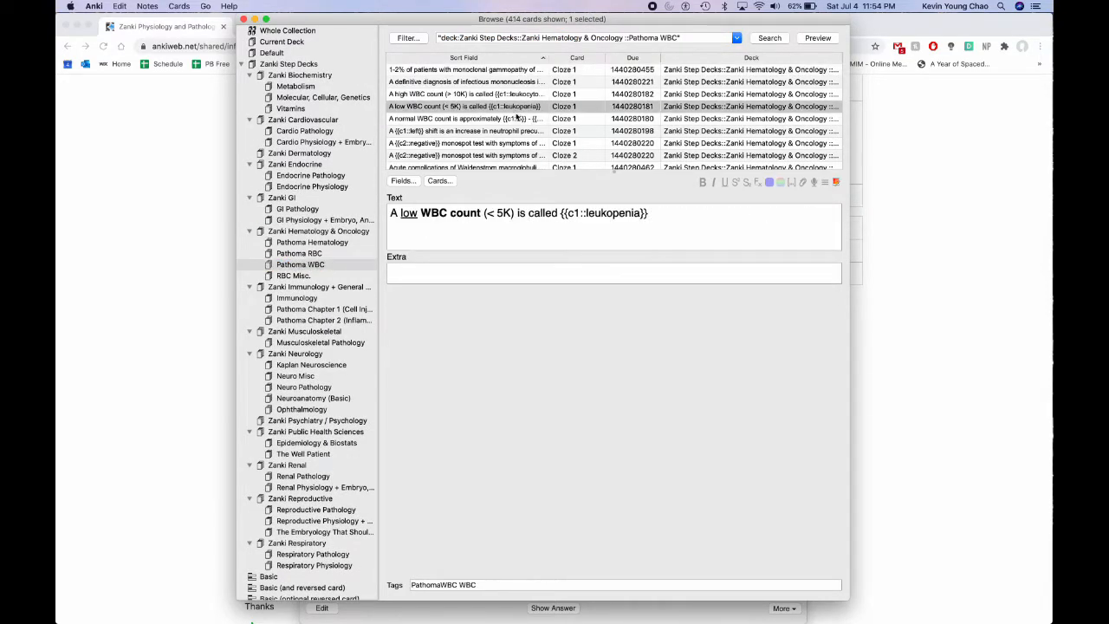
Close the card browser, return to the deck list and collapse the Zanki Step Decks group.
{"action": "key", "text": "Escape"}
{"action": "key", "text": "d"}
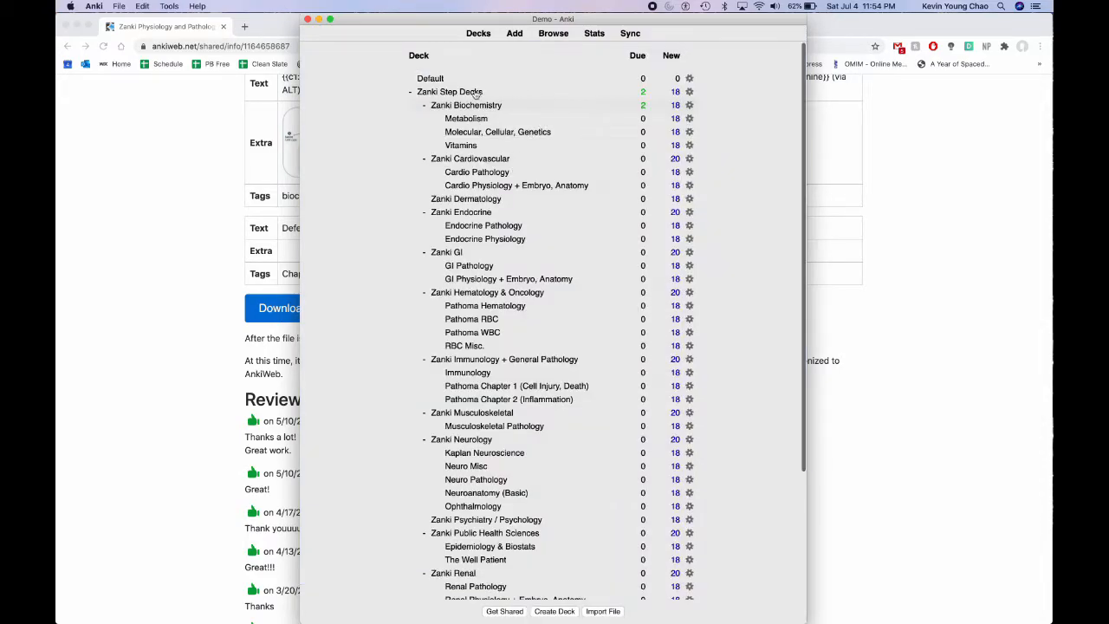
{"action": "left_click", "coordinate": [410, 93]}
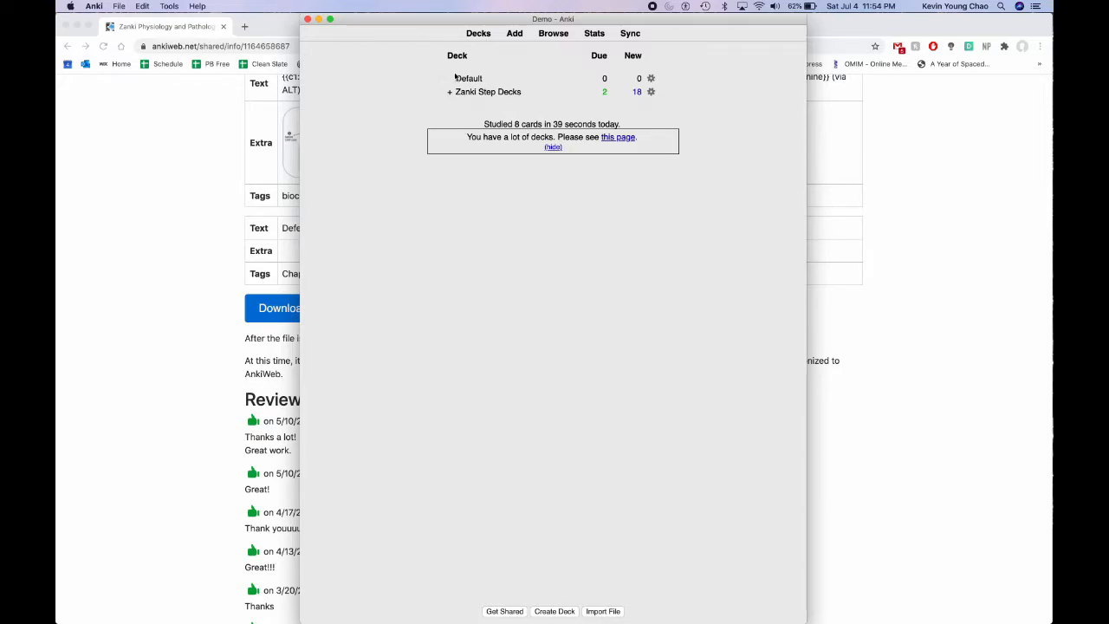
Add a cloze card reading "Backup this deck and export." to the Default deck, with "export" as the cloze deletion.
{"action": "left_click", "coordinate": [456, 78]}
{"action": "key", "text": "a"}
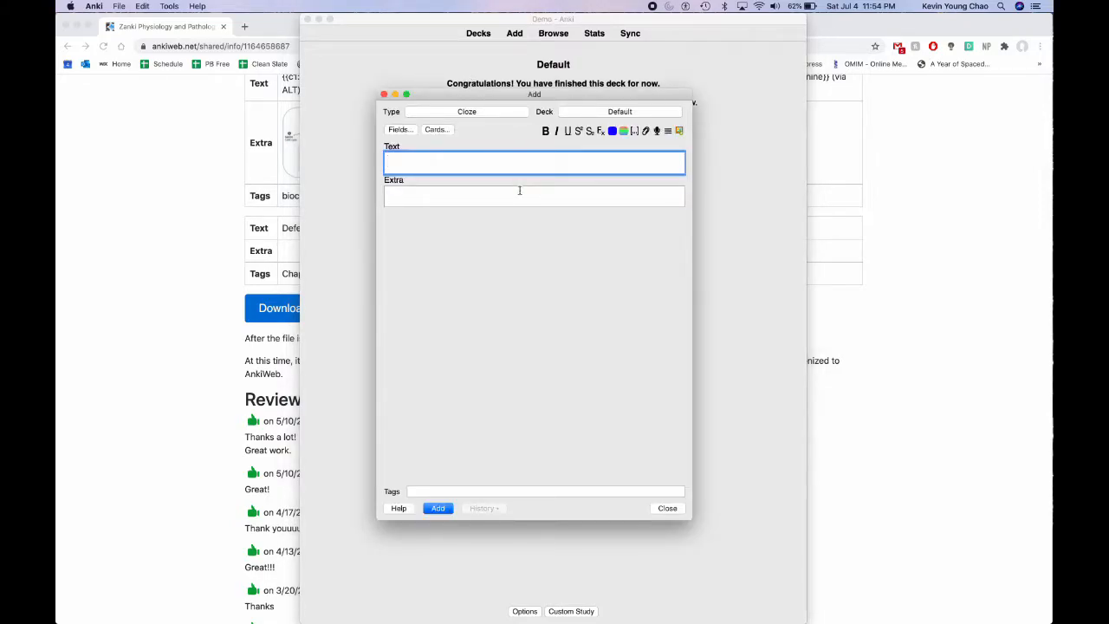
{"action": "type", "text": "Backup this card and export."}
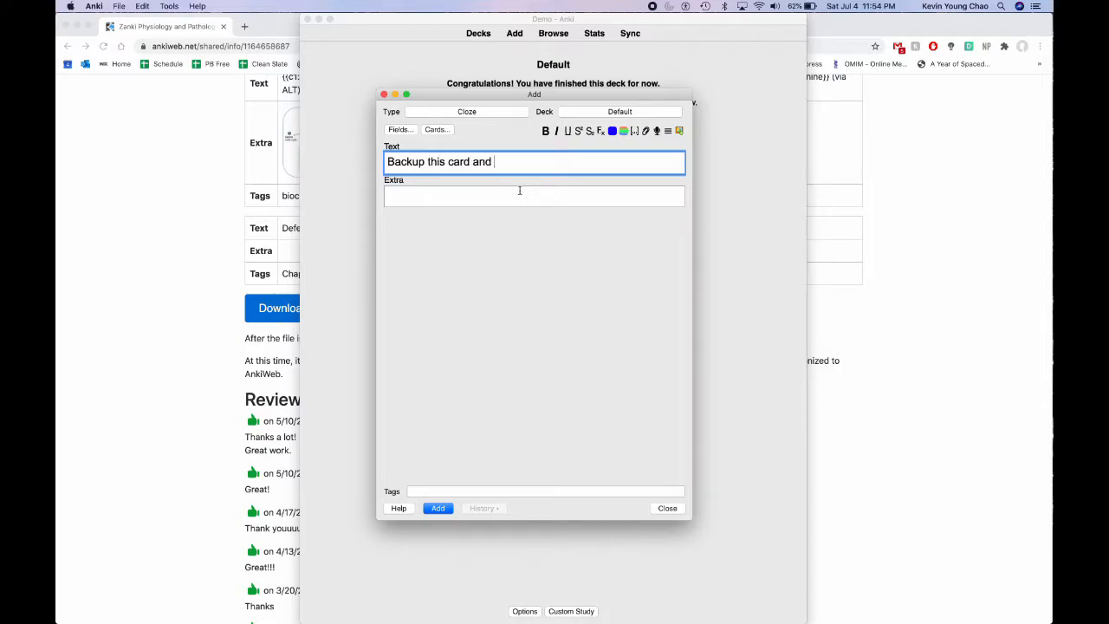
{"action": "double_click", "coordinate": [457, 161]}
{"action": "type", "text": "deck"}
{"action": "double_click", "coordinate": [510, 161]}
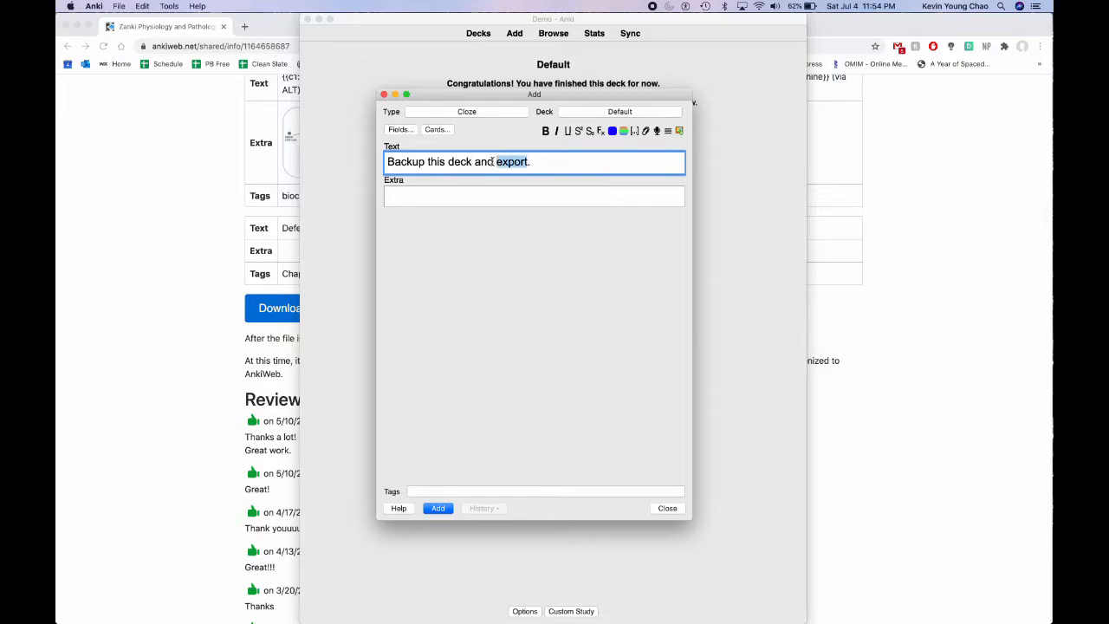
{"action": "key", "text": "super+shift+c"}
{"action": "left_click", "coordinate": [437, 508]}
{"action": "key", "text": "Escape"}
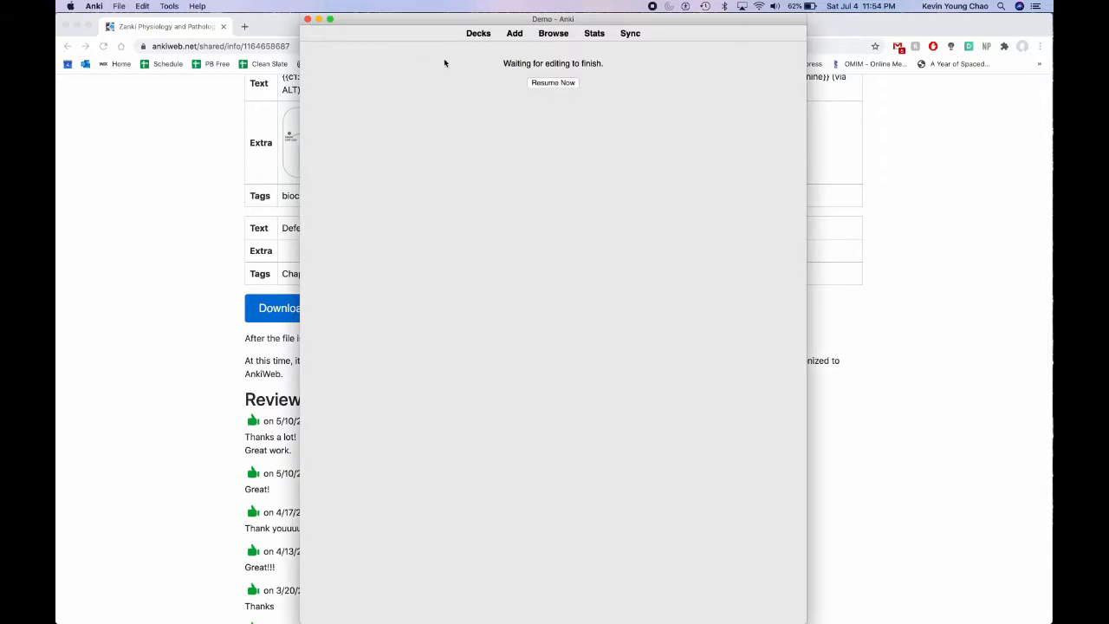
Export the Default deck as an Anki Deck Package with scheduling information and media, saving it as Default in Documents.
{"action": "left_click", "coordinate": [479, 35]}
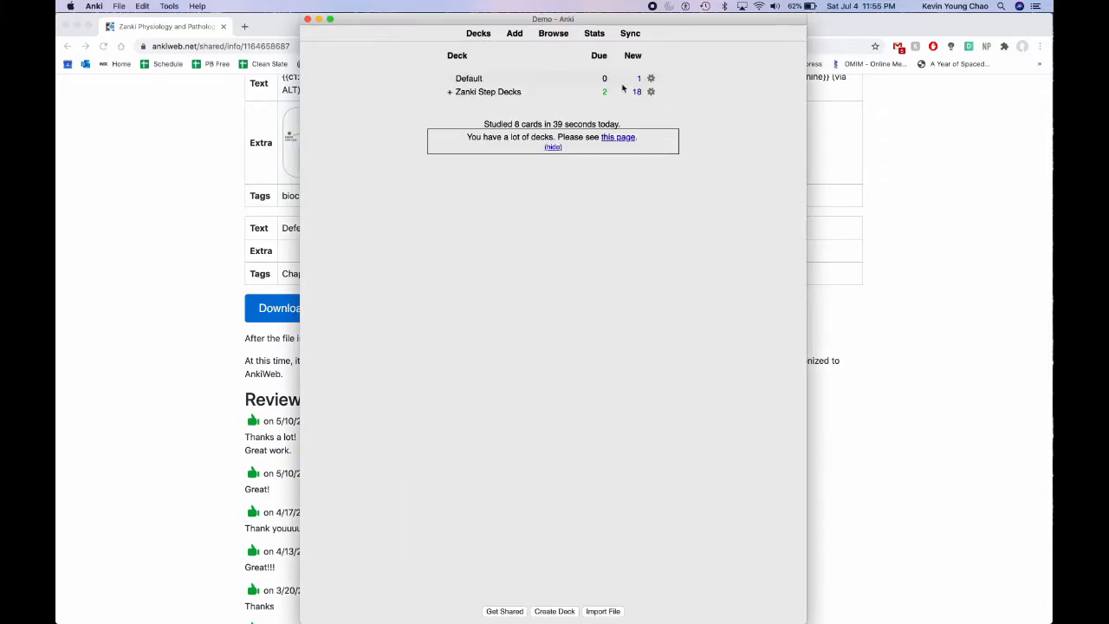
{"action": "left_click", "coordinate": [651, 79]}
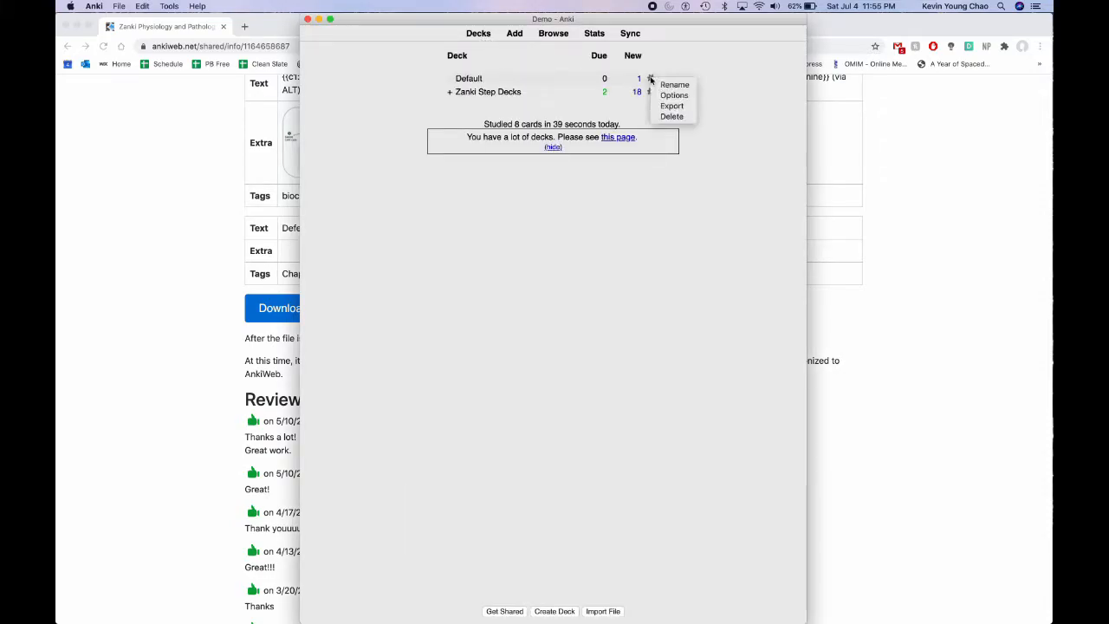
{"action": "left_click", "coordinate": [666, 106]}
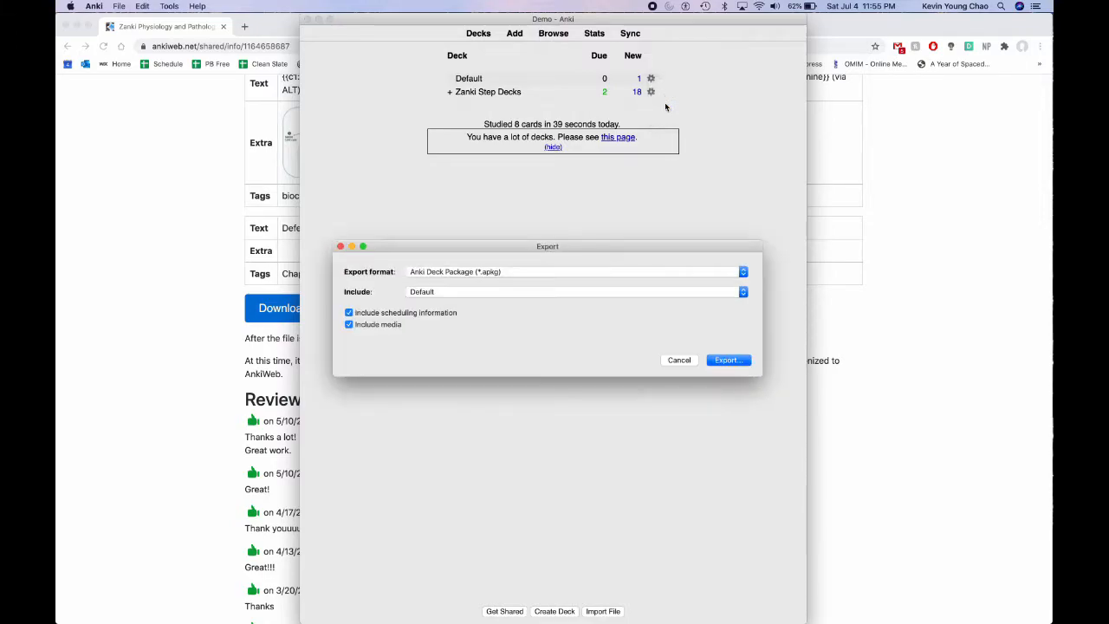
{"action": "left_click", "coordinate": [422, 274]}
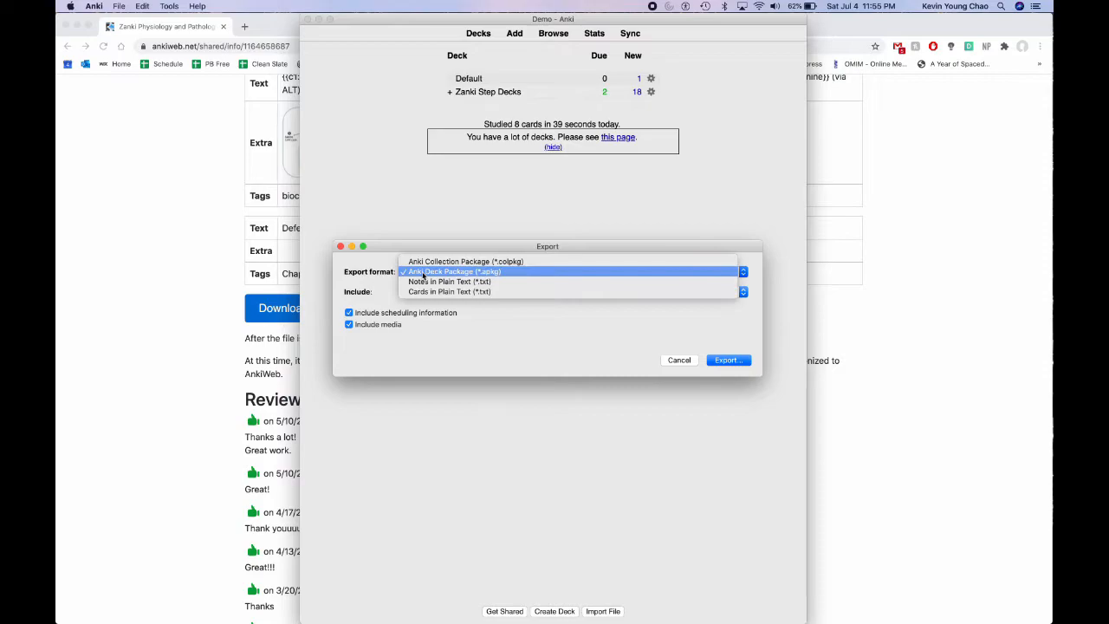
{"action": "left_click", "coordinate": [377, 281]}
{"action": "left_click", "coordinate": [418, 294]}
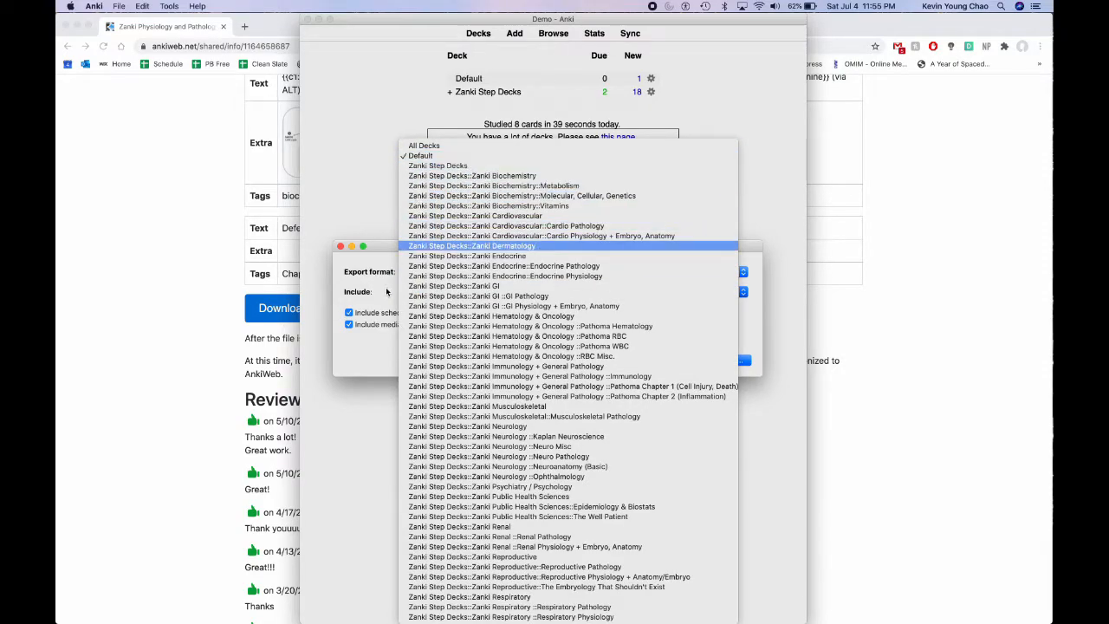
{"action": "left_click", "coordinate": [389, 292]}
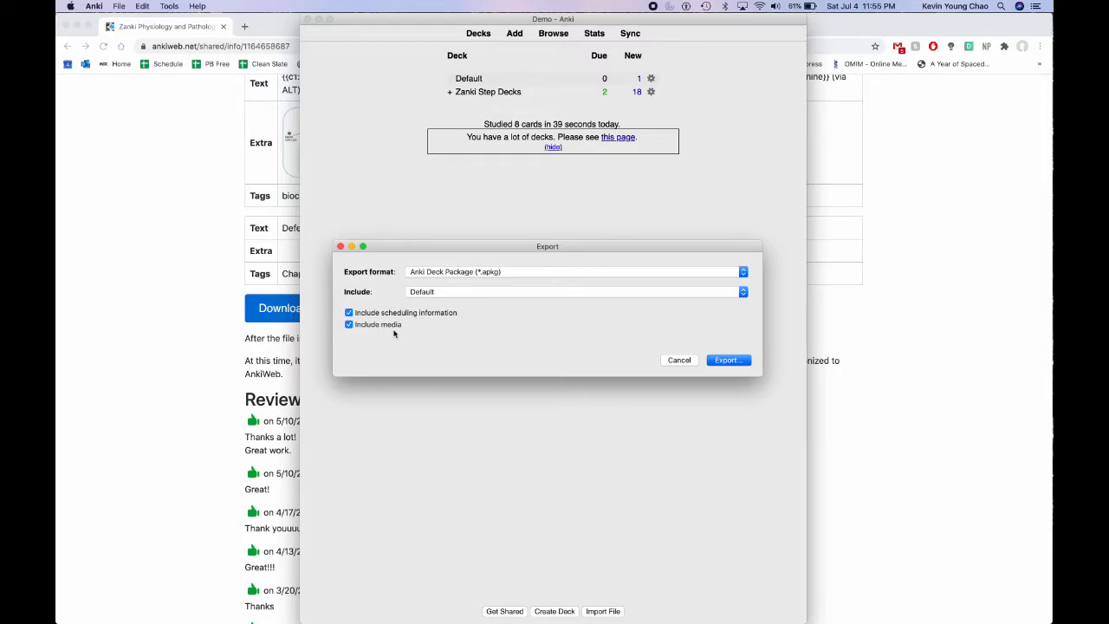
{"action": "left_click", "coordinate": [721, 363]}
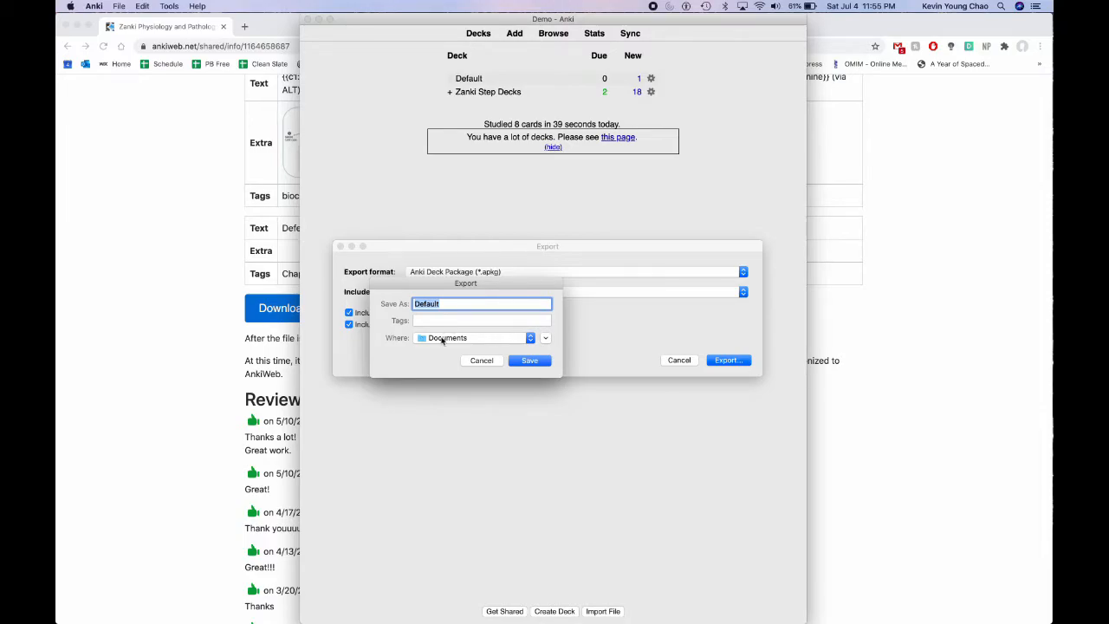
{"action": "left_click", "coordinate": [529, 362]}
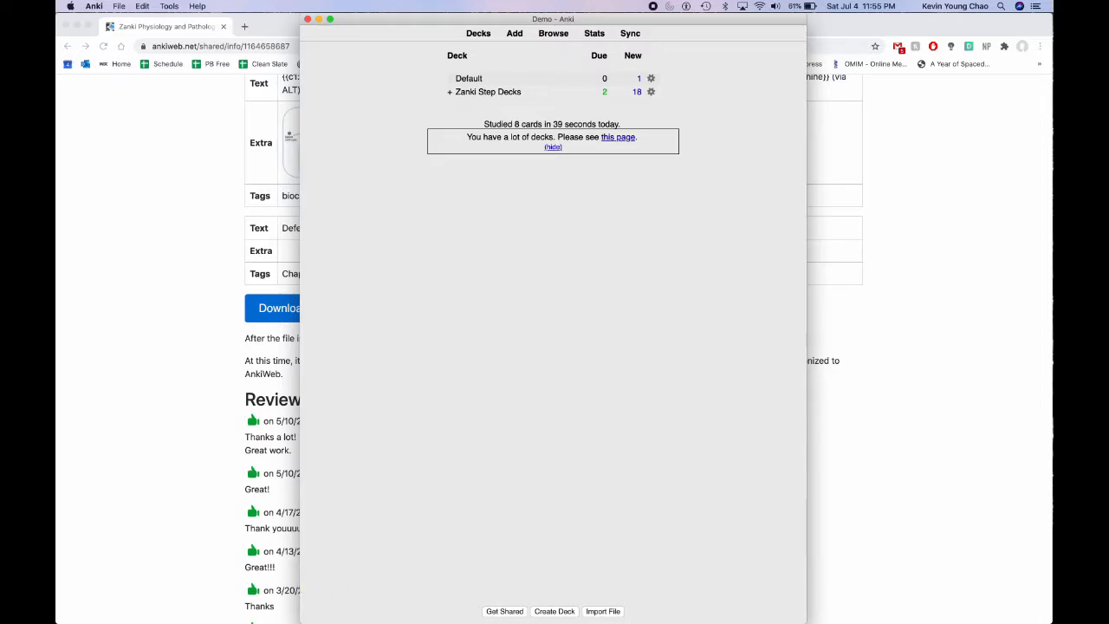
Switch to Finder, search for "default", open Default.apkg to import it into Anki and dismiss the import report.
{"action": "mouse_move", "coordinate": [196, 613]}
{"action": "left_click", "coordinate": [152, 607]}
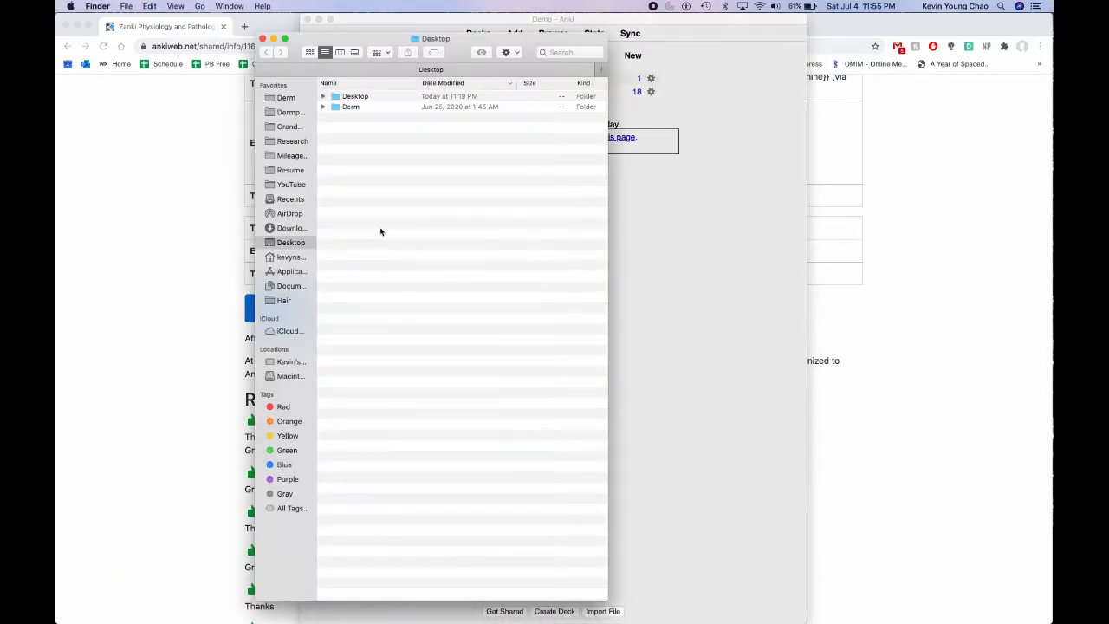
{"action": "left_click", "coordinate": [567, 52]}
{"action": "type", "text": "default"}
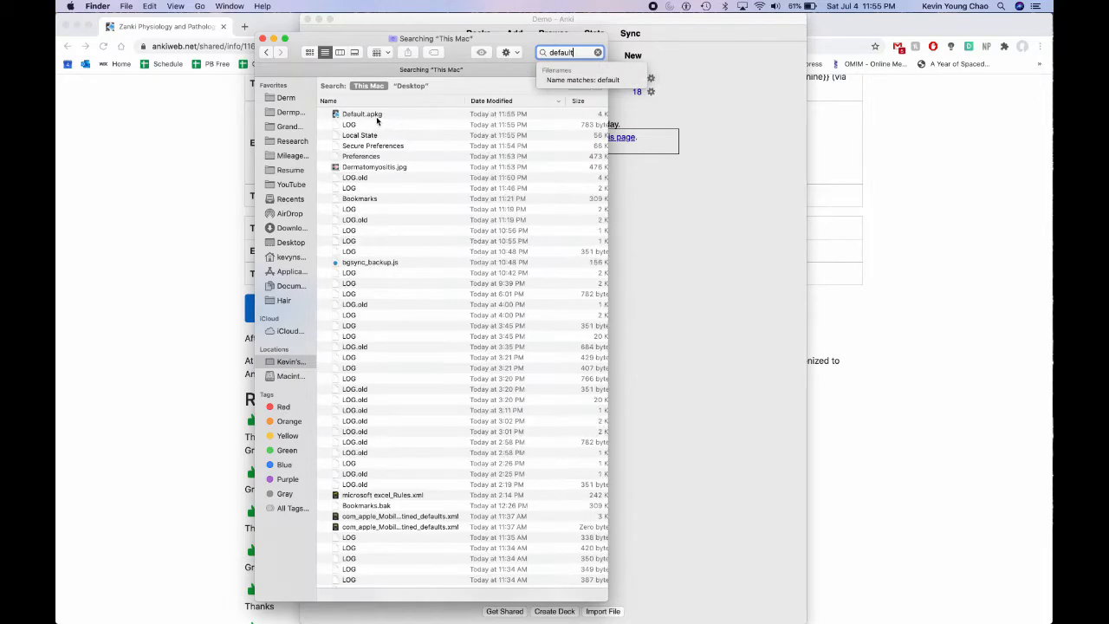
{"action": "left_click", "coordinate": [376, 117]}
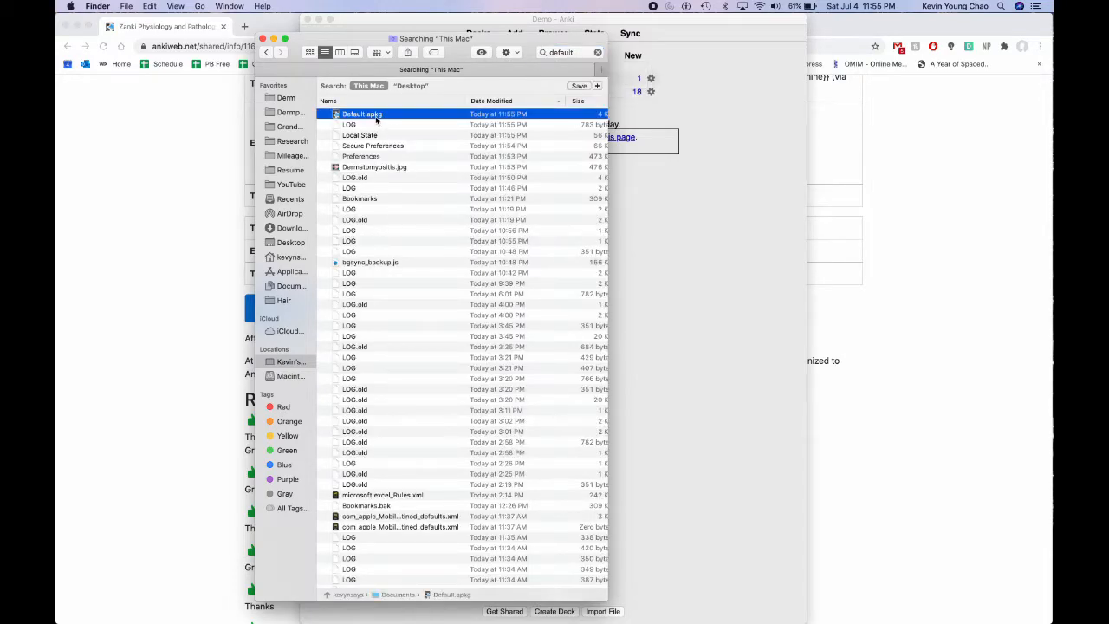
{"action": "scroll", "coordinate": [486, 119], "scroll_direction": "right", "scroll_amount": 5}
{"action": "scroll", "coordinate": [486, 119], "scroll_direction": "left", "scroll_amount": 5}
{"action": "double_click", "coordinate": [472, 118]}
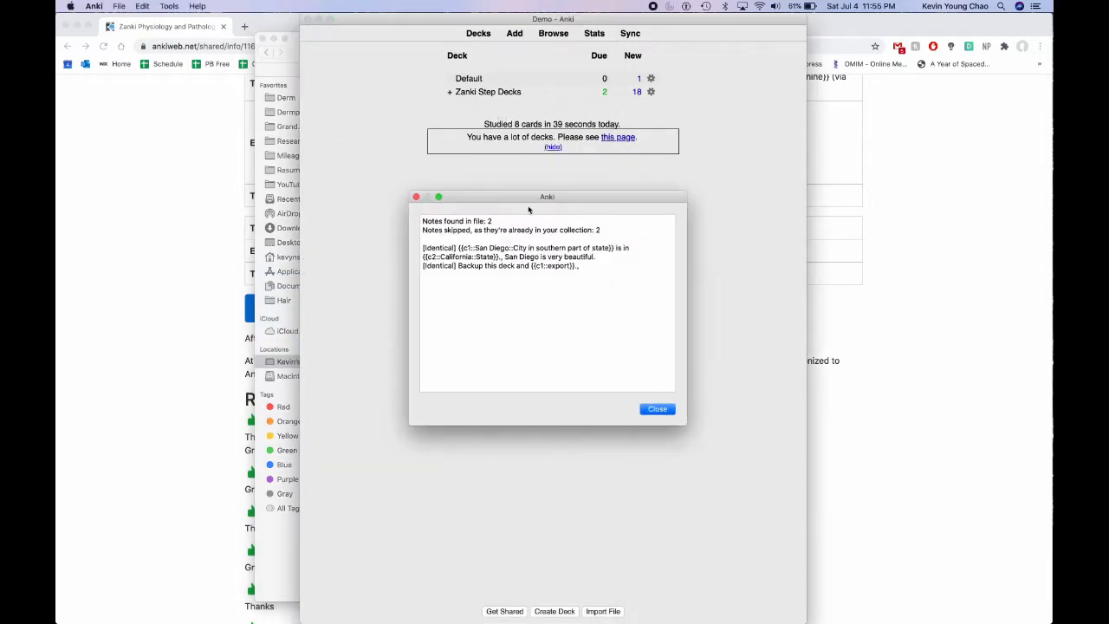
{"action": "left_click", "coordinate": [657, 410]}
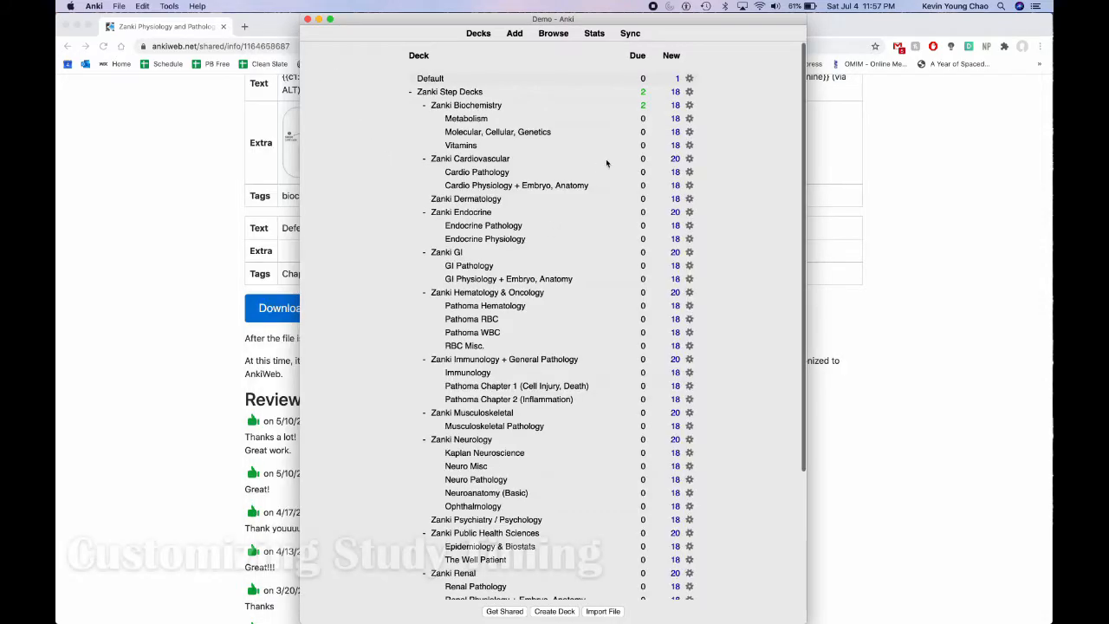
Open the options of the Zanki Cardiovascular deck and check the available options groups.
{"action": "scroll", "coordinate": [605, 159], "scroll_direction": "down", "scroll_amount": 5}
{"action": "scroll", "coordinate": [605, 163], "scroll_direction": "up", "scroll_amount": 5}
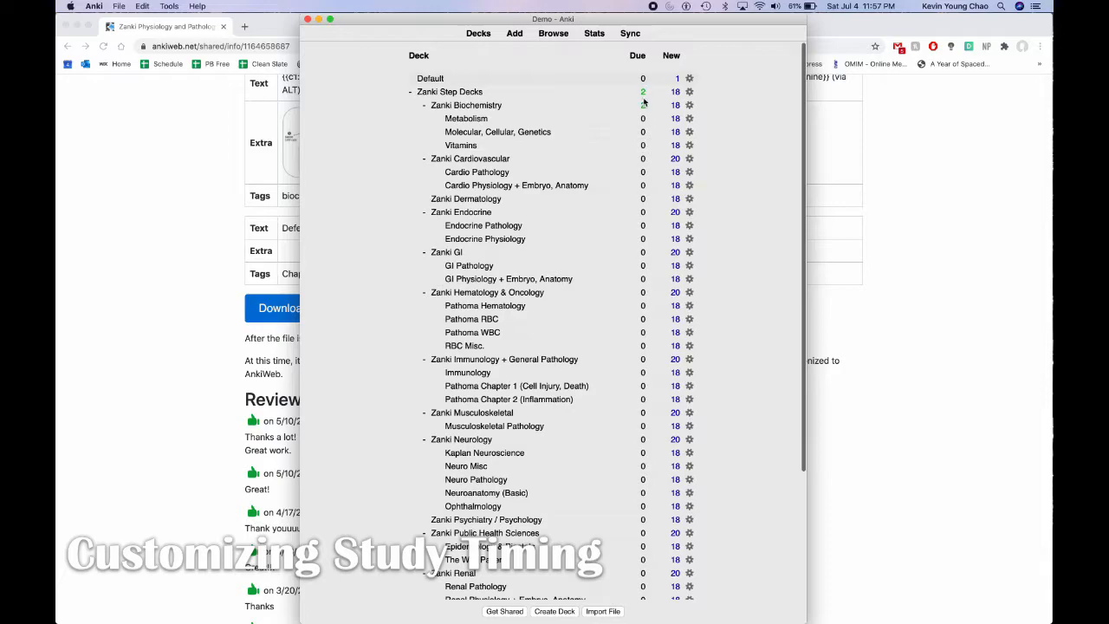
{"action": "left_click", "coordinate": [689, 159]}
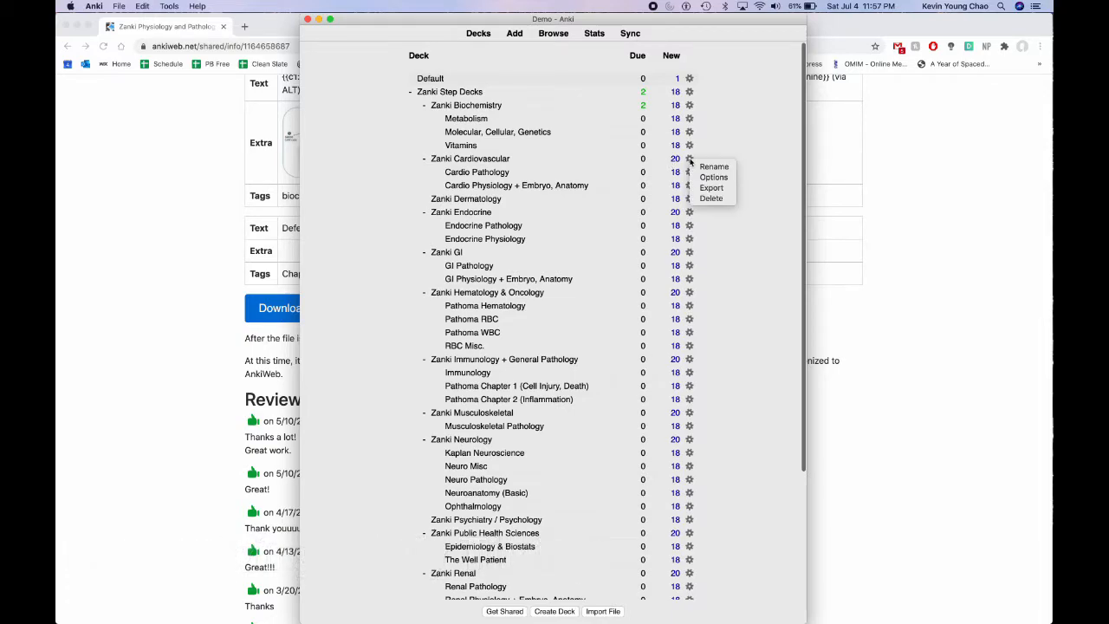
{"action": "left_click", "coordinate": [712, 177]}
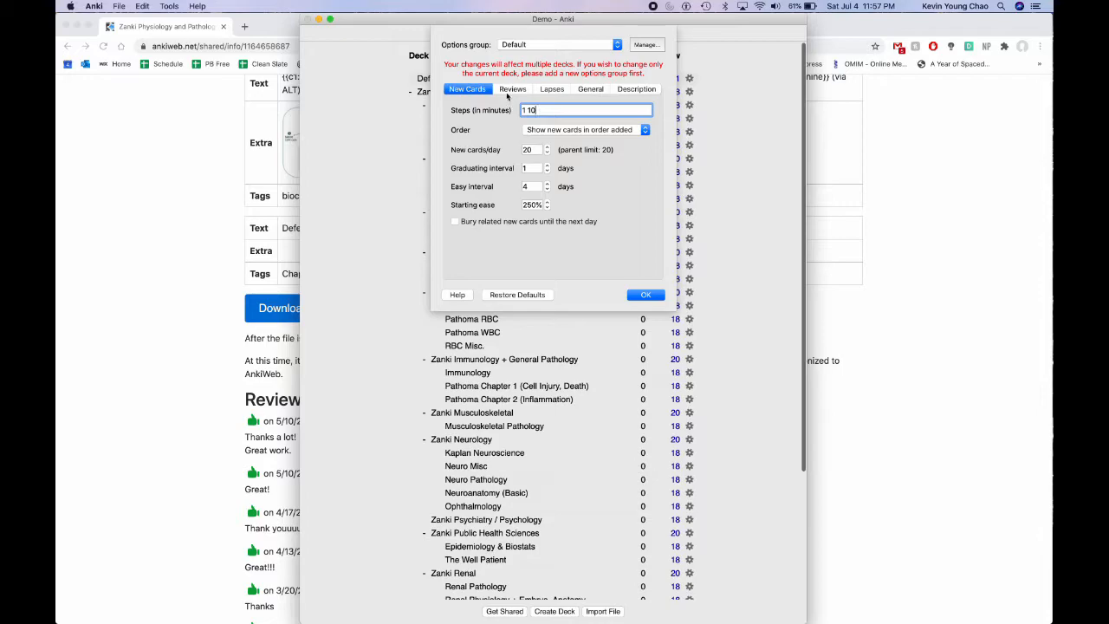
{"action": "left_click", "coordinate": [523, 46]}
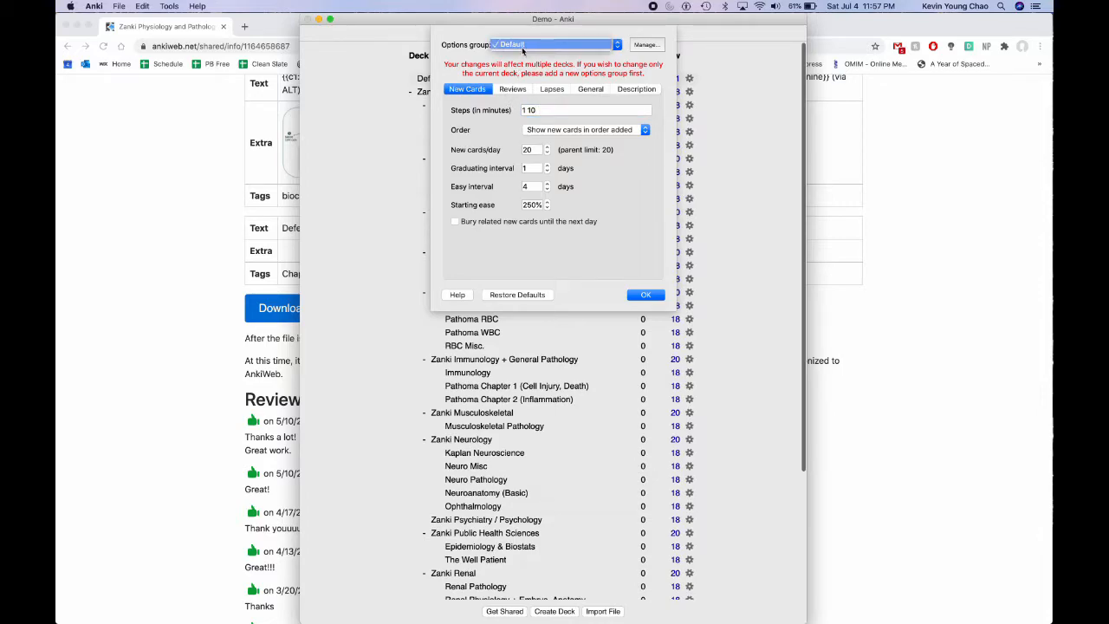
{"action": "left_click", "coordinate": [472, 69]}
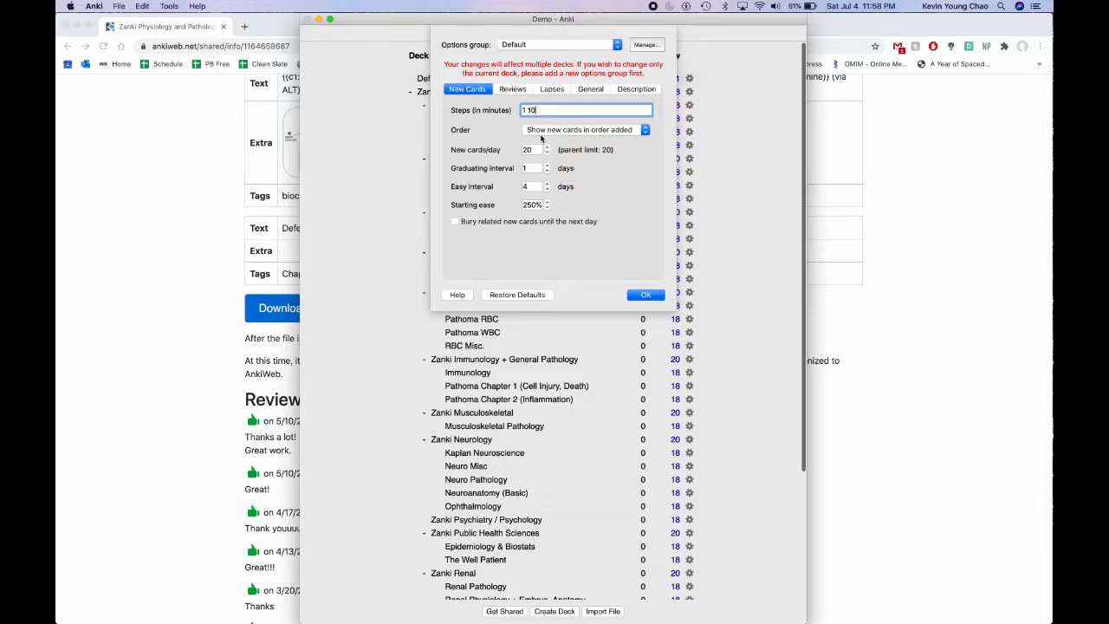
Try a 20-minute second learning step for new cards and look at the card order choices.
{"action": "key", "text": "BackSpace"}
{"action": "key", "text": "BackSpace"}
{"action": "type", "text": "20"}
{"action": "left_click", "coordinate": [565, 133]}
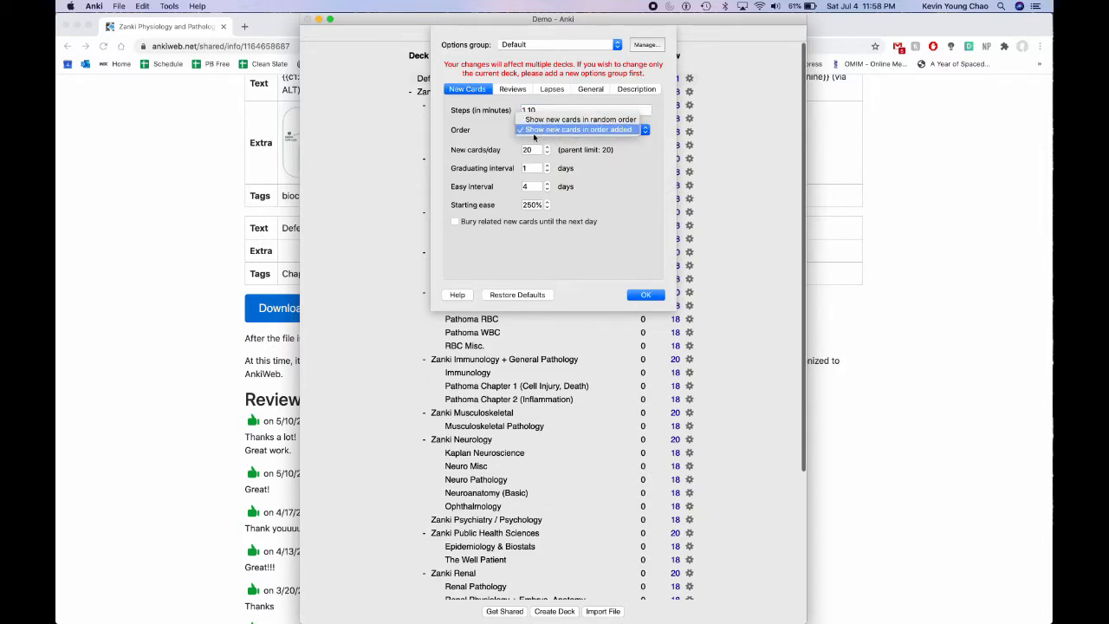
{"action": "left_click", "coordinate": [557, 133]}
Set the new cards per day limit to 999 and inspect the graduating interval setting.
{"action": "double_click", "coordinate": [527, 149]}
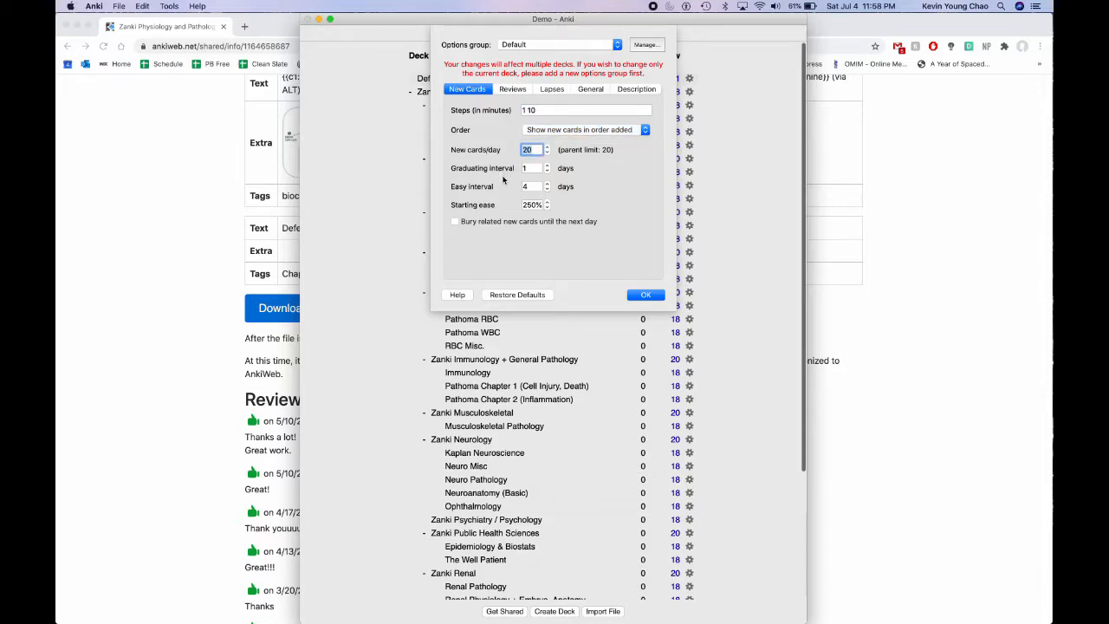
{"action": "type", "text": "999"}
{"action": "double_click", "coordinate": [534, 168]}
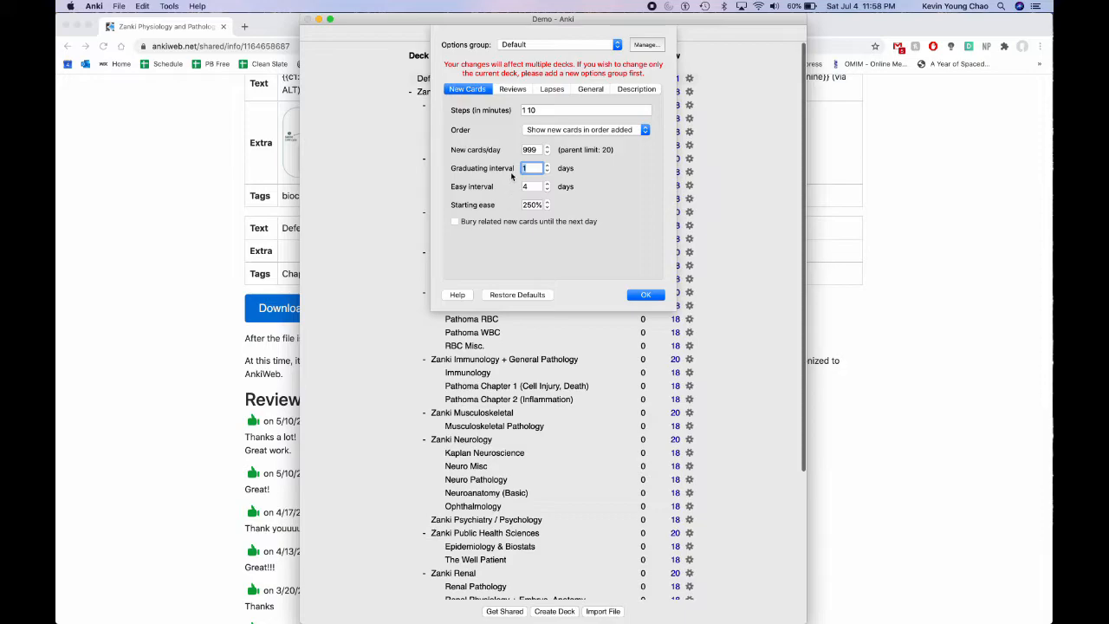
{"action": "left_click", "coordinate": [542, 171]}
{"action": "double_click", "coordinate": [537, 172]}
{"action": "left_click", "coordinate": [513, 223]}
In the review settings, set the maximum reviews per day to 9999 and the maximum interval to 90 days.
{"action": "left_click", "coordinate": [512, 89]}
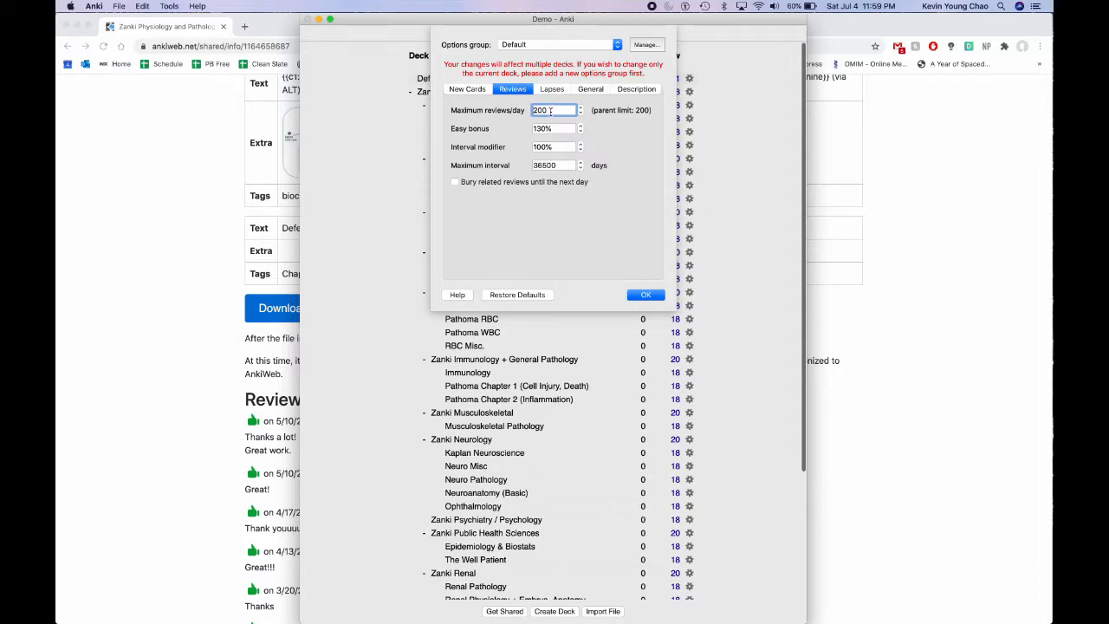
{"action": "double_click", "coordinate": [550, 110]}
{"action": "type", "text": "9999"}
{"action": "double_click", "coordinate": [538, 165]}
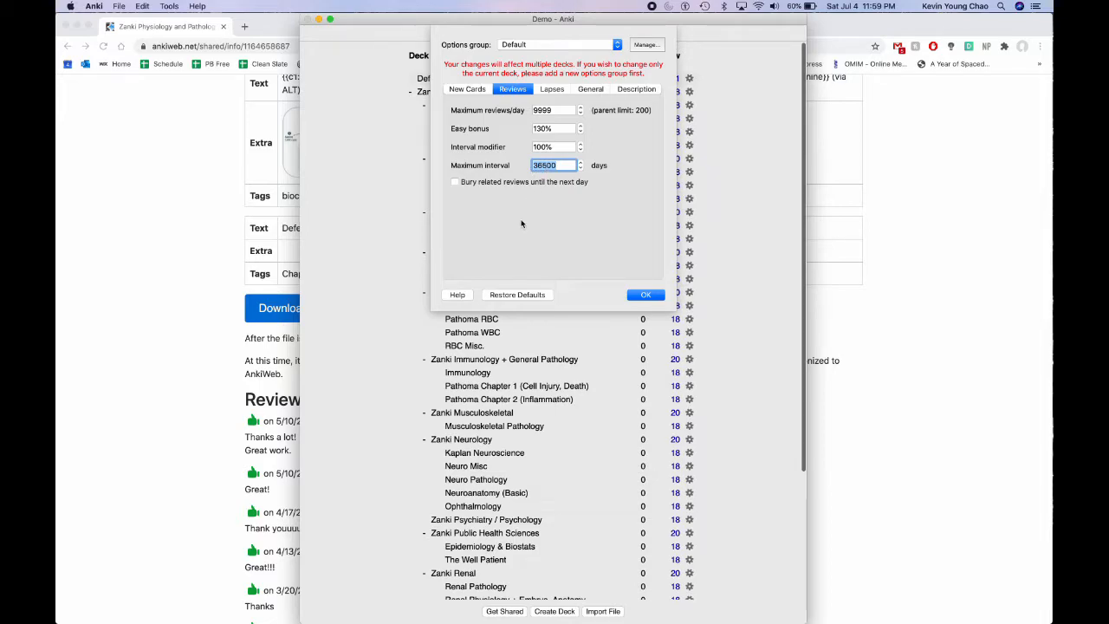
{"action": "type", "text": "90"}
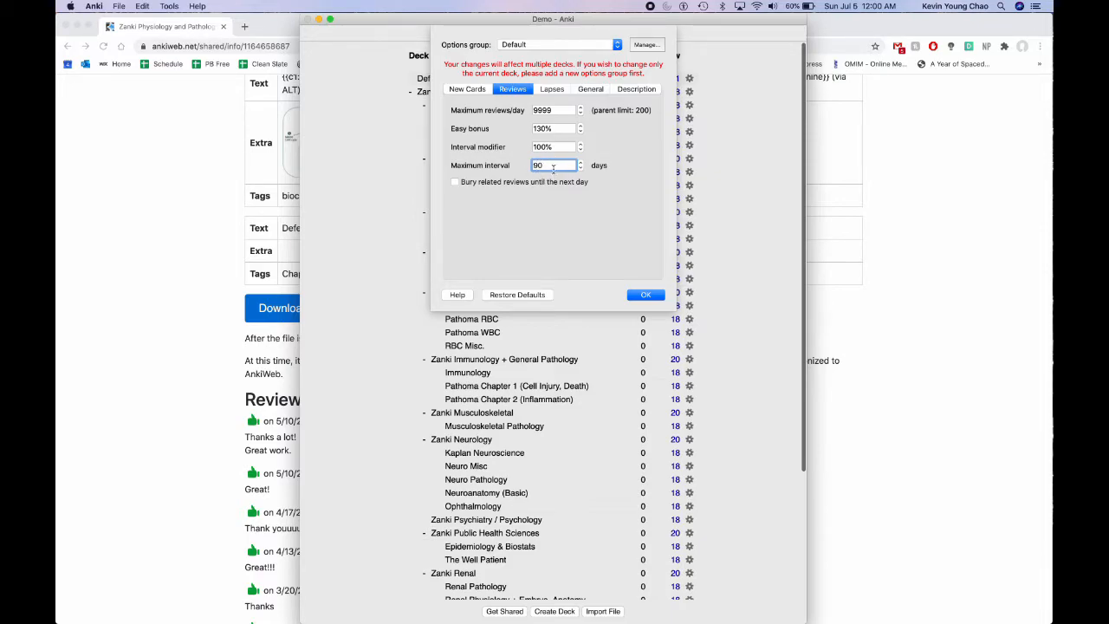
{"action": "left_click", "coordinate": [485, 184]}
Change the leech action in the lapse settings to Tag Only.
{"action": "left_click", "coordinate": [549, 92]}
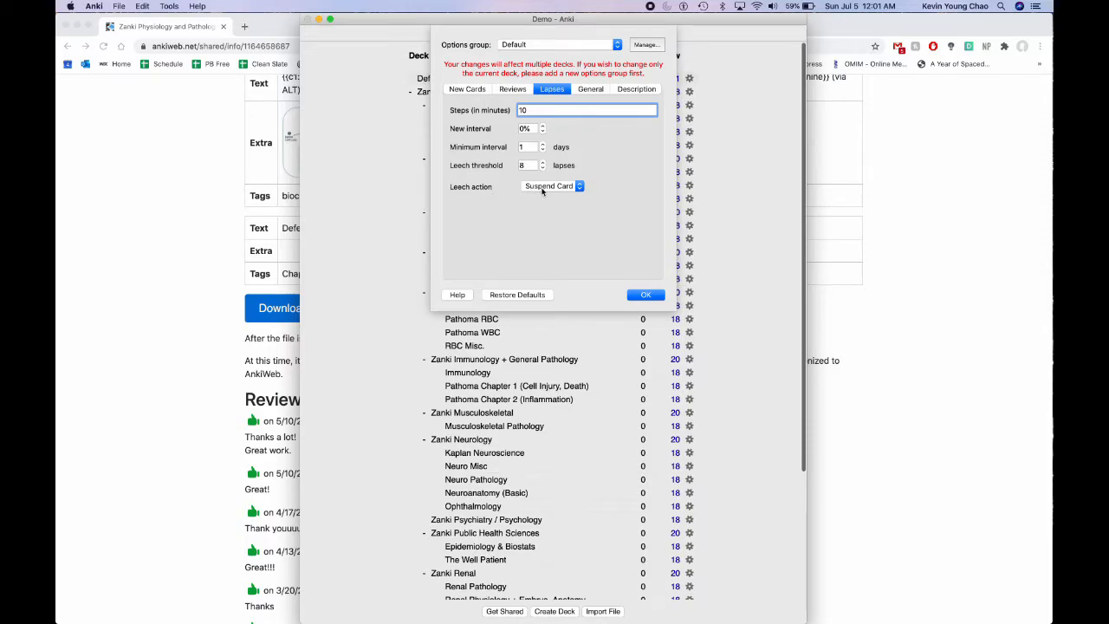
{"action": "left_click", "coordinate": [542, 187]}
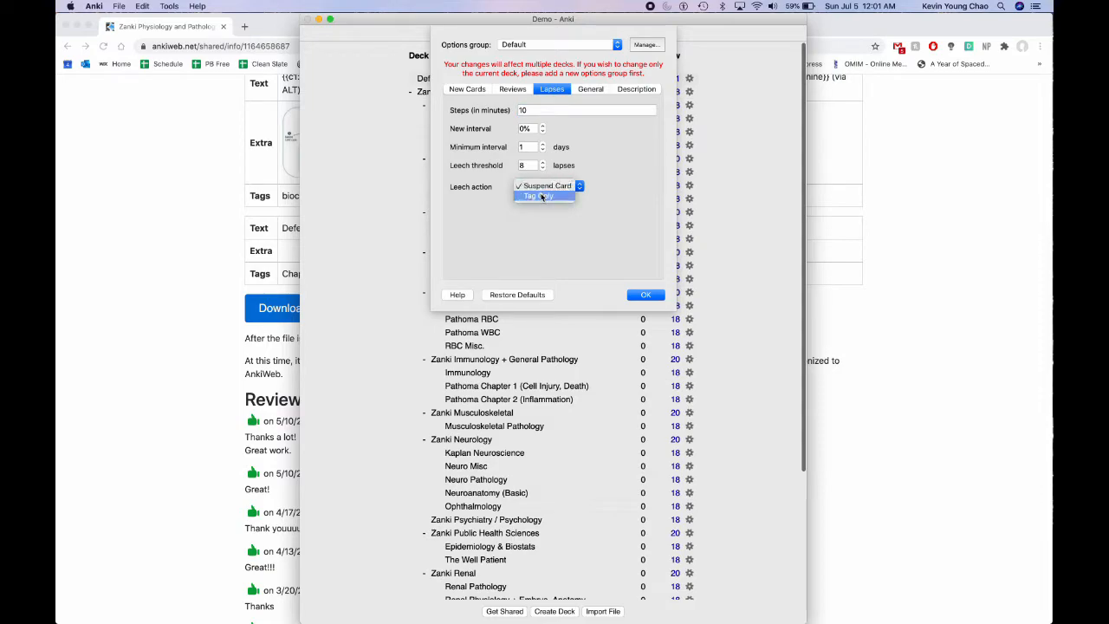
{"action": "left_click", "coordinate": [542, 197]}
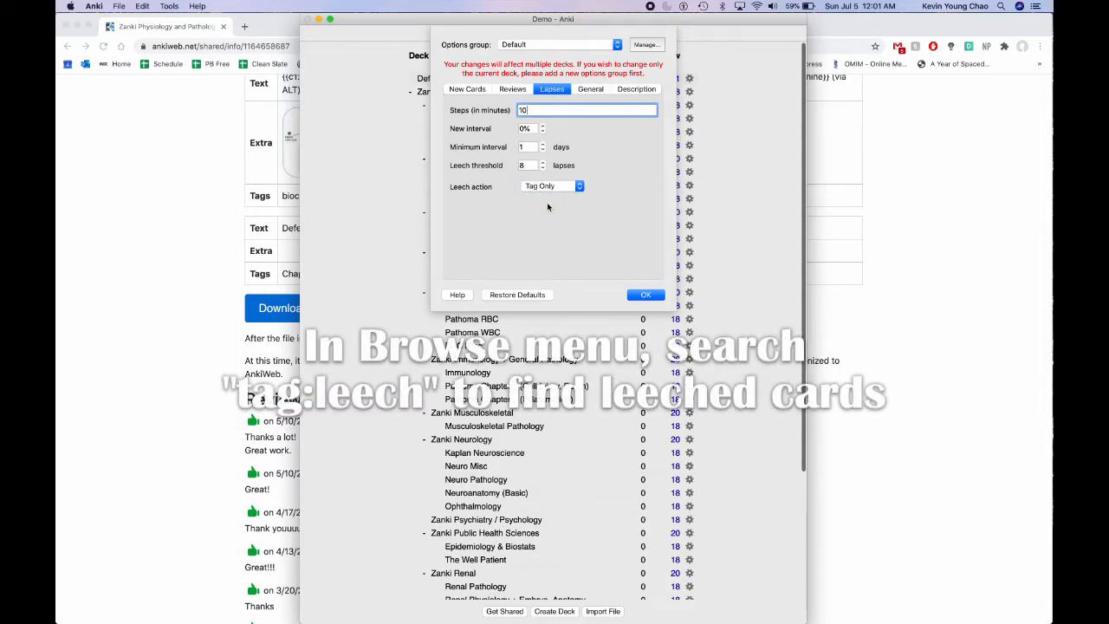
Set the deck to ignore answer times longer than 999 seconds and save the deck options.
{"action": "left_click", "coordinate": [591, 90]}
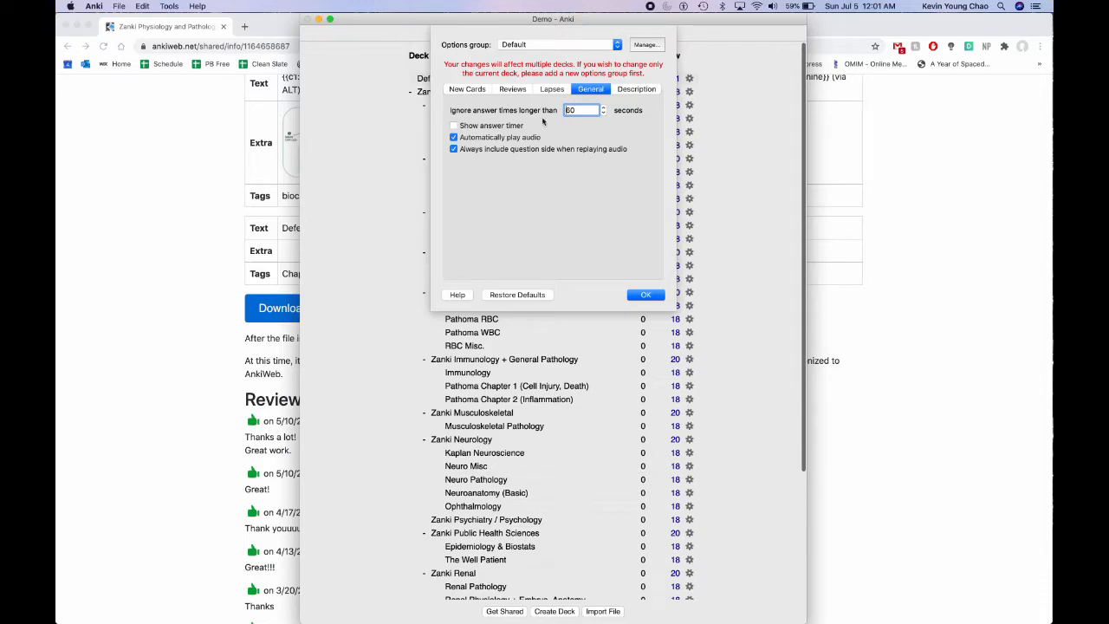
{"action": "double_click", "coordinate": [581, 110]}
{"action": "double_click", "coordinate": [580, 110]}
{"action": "double_click", "coordinate": [580, 110]}
{"action": "type", "text": "999"}
{"action": "left_click", "coordinate": [625, 91]}
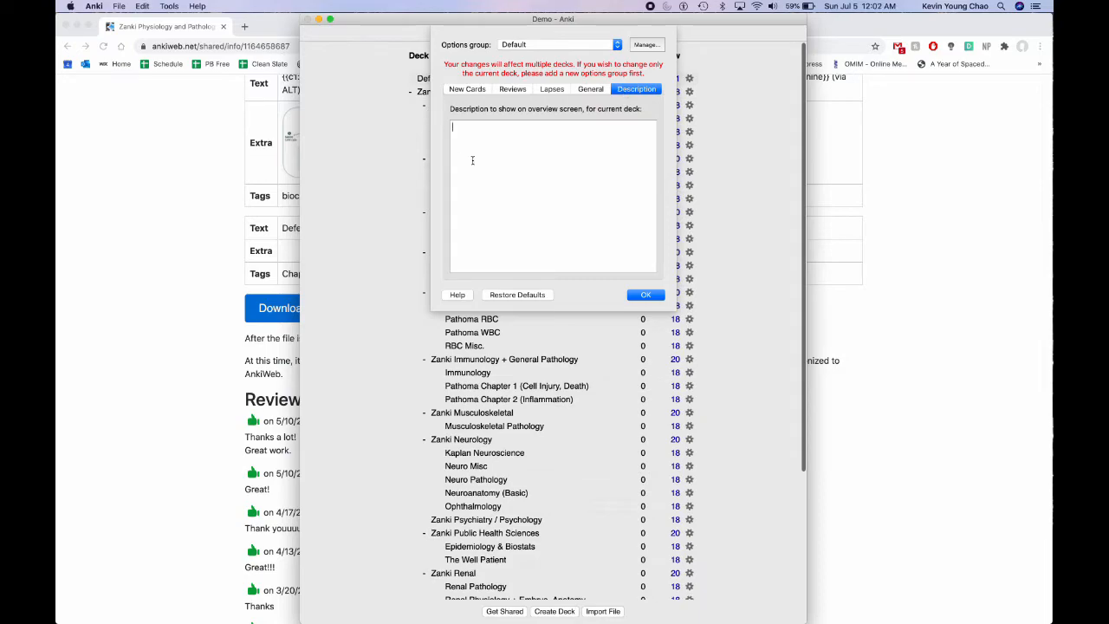
{"action": "left_click", "coordinate": [642, 297]}
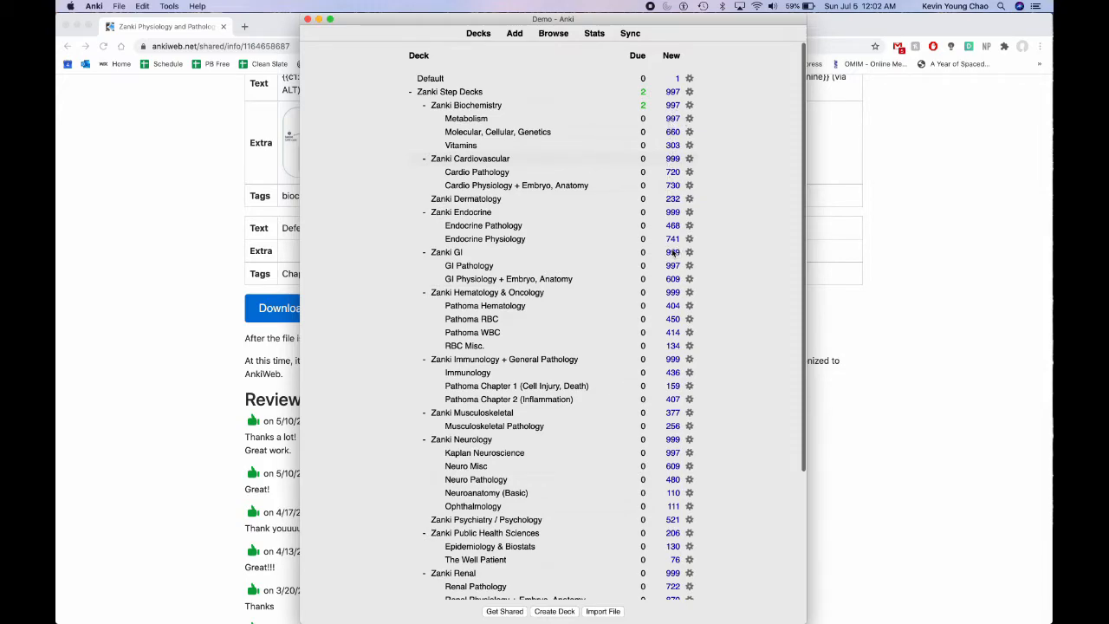
{"action": "scroll", "coordinate": [669, 256], "scroll_direction": "down", "scroll_amount": 5}
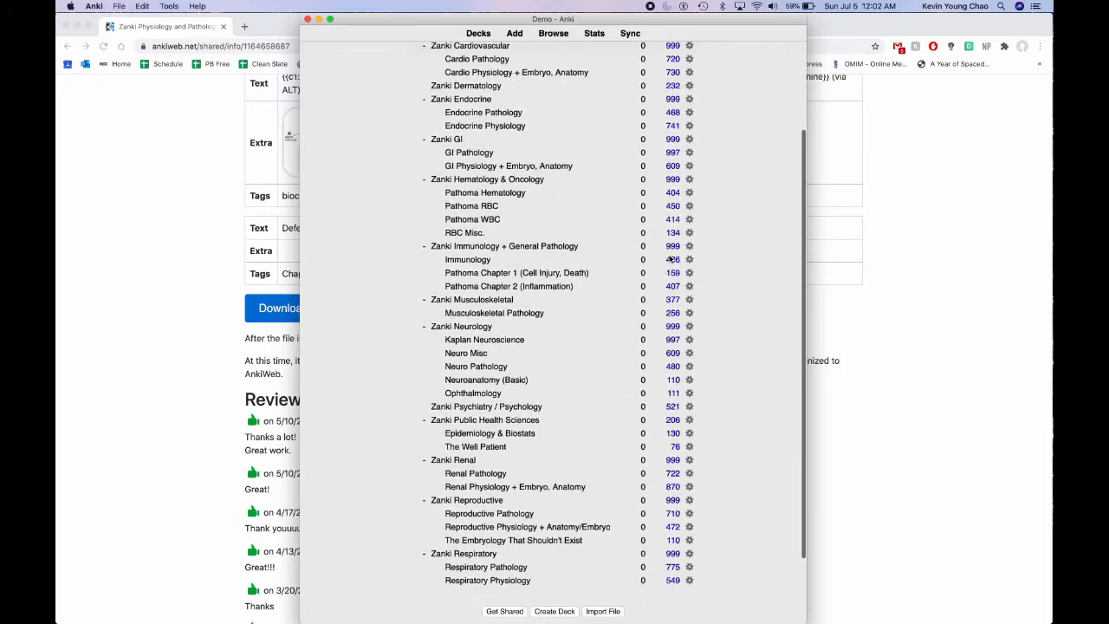
{"action": "scroll", "coordinate": [673, 247], "scroll_direction": "up", "scroll_amount": 5}
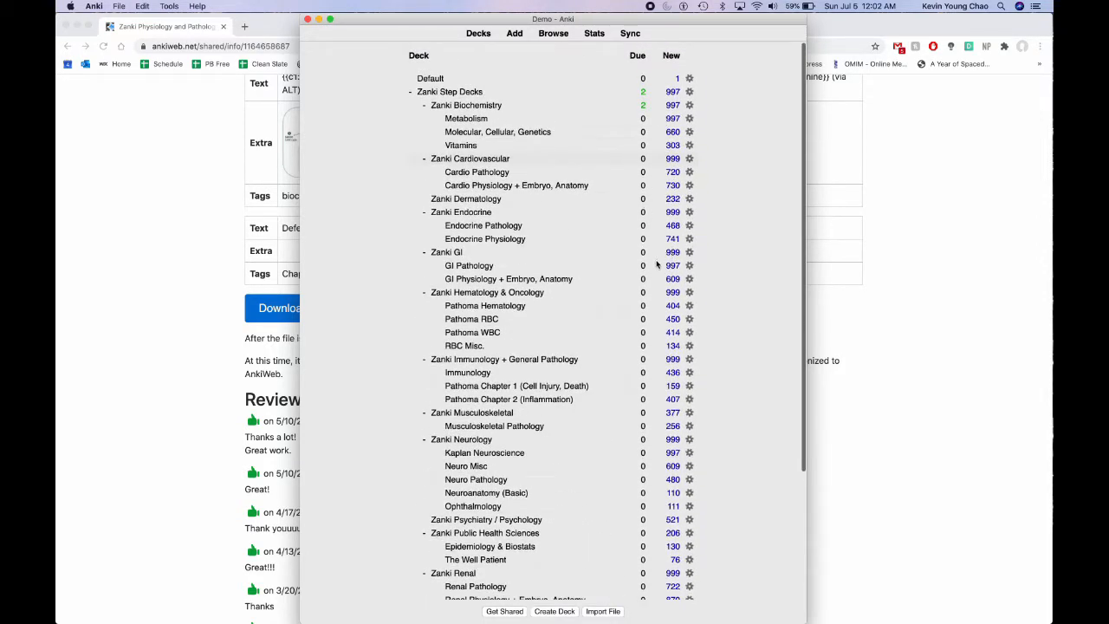
{"action": "scroll", "coordinate": [629, 259], "scroll_direction": "down", "scroll_amount": 2}
{"action": "scroll", "coordinate": [631, 259], "scroll_direction": "down", "scroll_amount": 1}
{"action": "scroll", "coordinate": [631, 260], "scroll_direction": "up", "scroll_amount": 3}
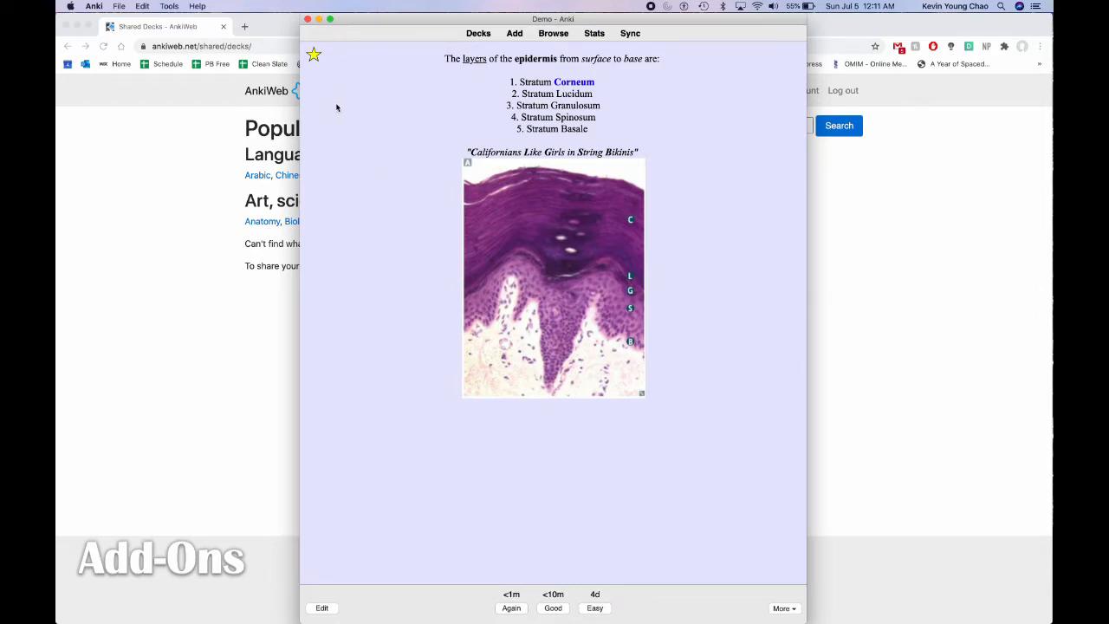
Open the add-ons manager, start getting a new add-on, and browse the add-ons available on AnkiWeb.
{"action": "left_click", "coordinate": [170, 6]}
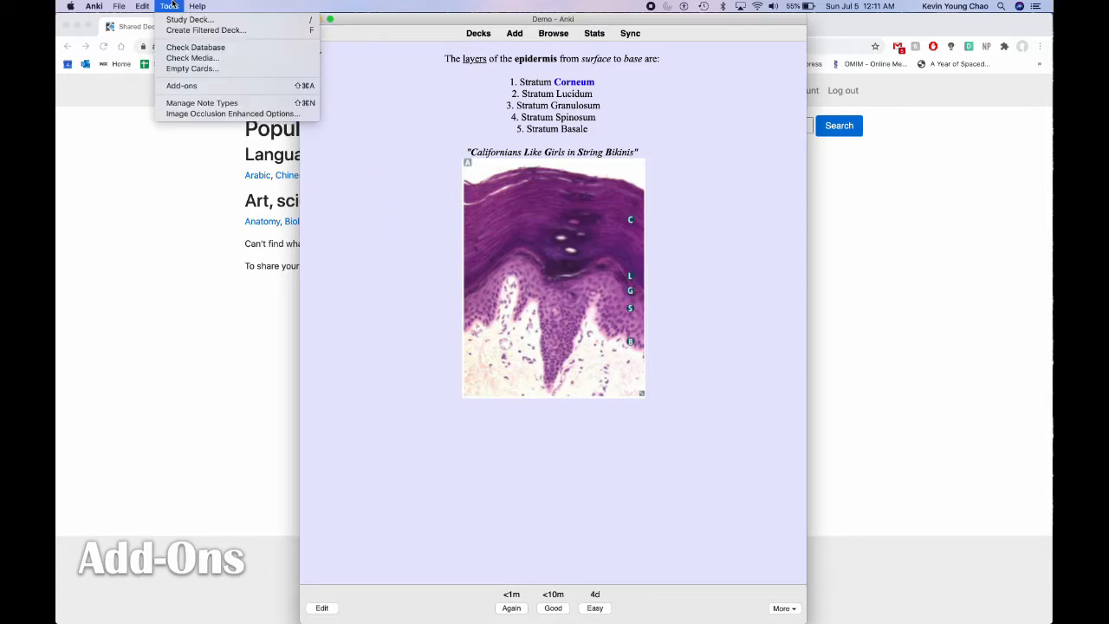
{"action": "left_click", "coordinate": [181, 87]}
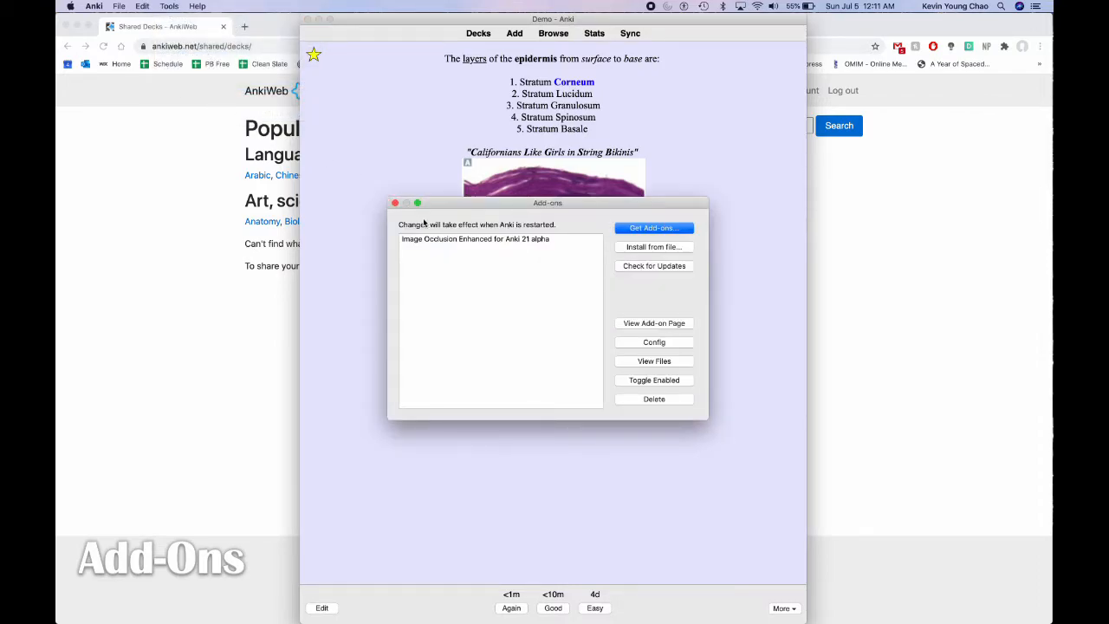
{"action": "left_click", "coordinate": [462, 246]}
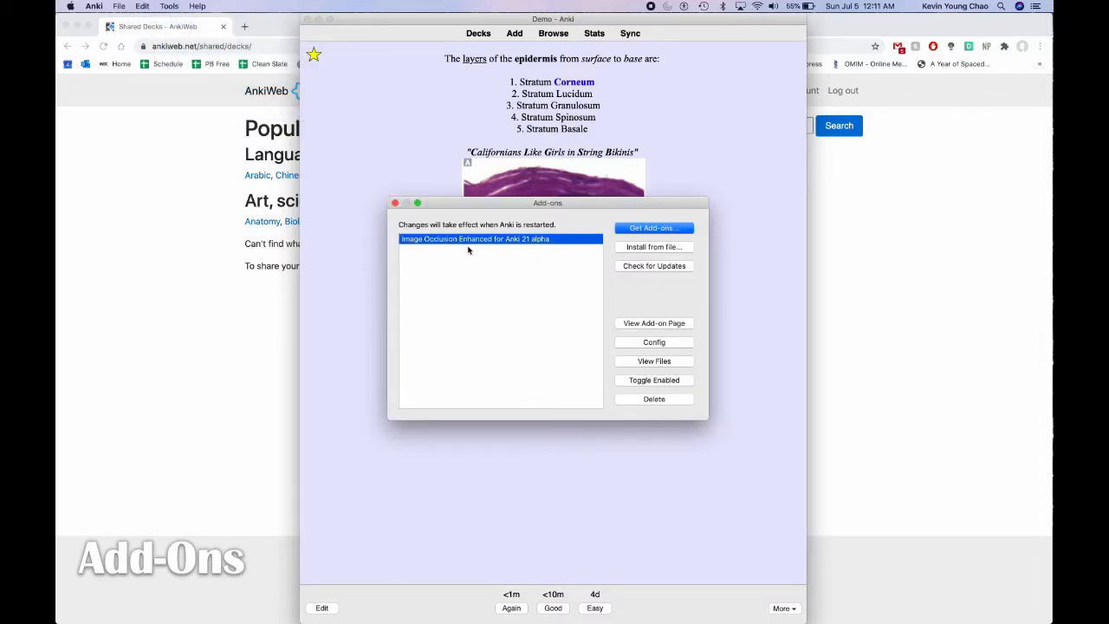
{"action": "left_click", "coordinate": [629, 228]}
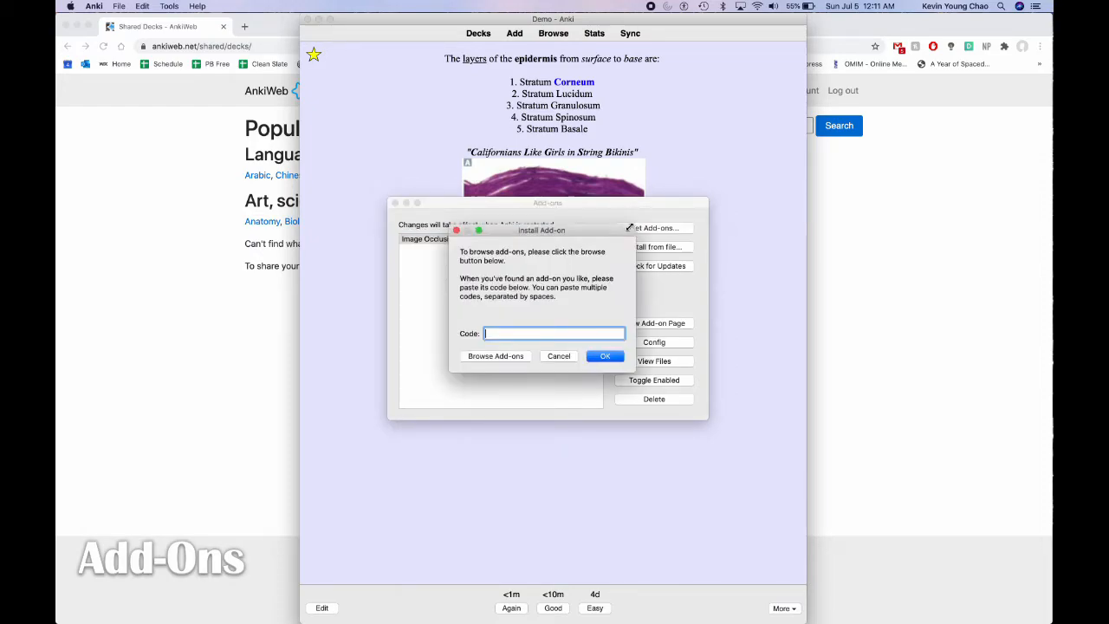
{"action": "left_click", "coordinate": [494, 356]}
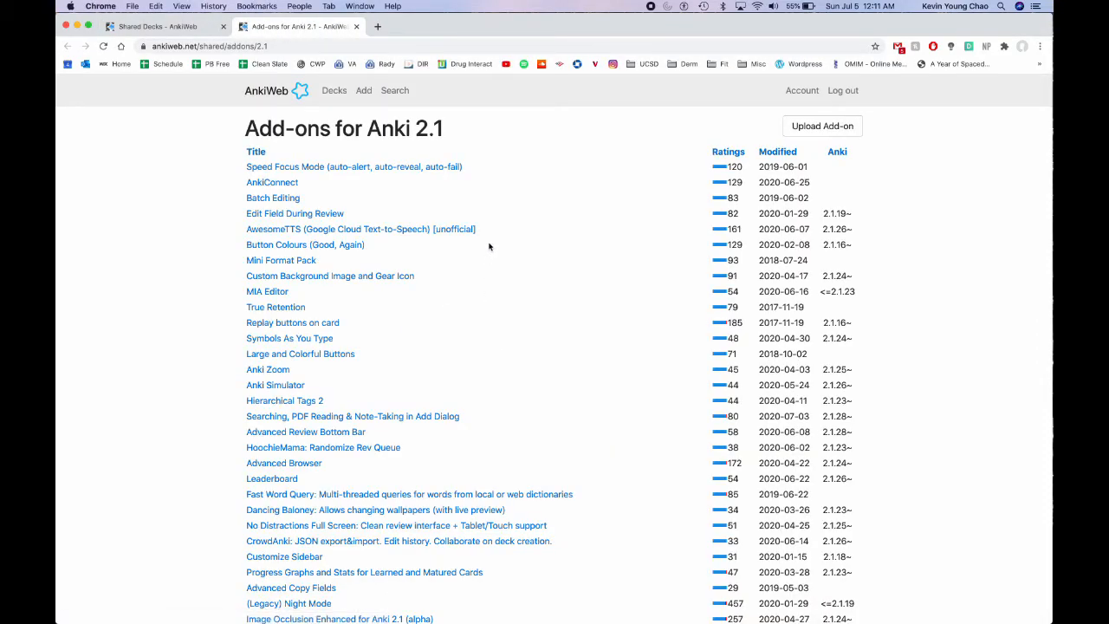
Look through the list of add-ons for Anki 2.1 and view the Image Occlusion Enhanced for Anki 2.1 (alpha) page.
{"action": "scroll", "coordinate": [489, 246], "scroll_direction": "down", "scroll_amount": 1}
{"action": "scroll", "coordinate": [488, 247], "scroll_direction": "up", "scroll_amount": 1}
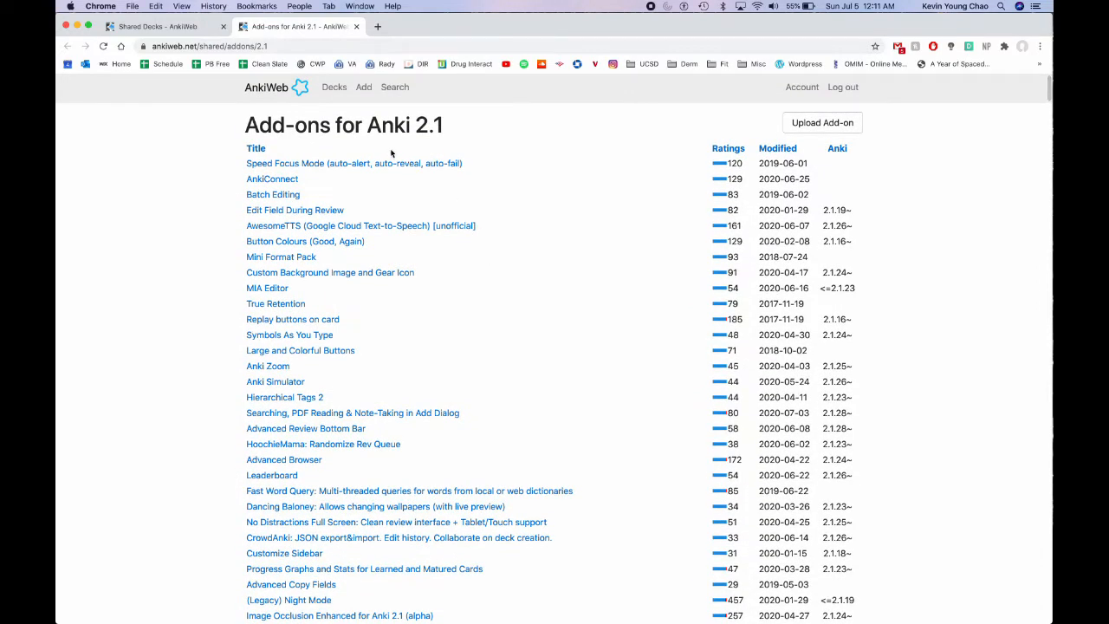
{"action": "scroll", "coordinate": [389, 212], "scroll_direction": "down", "scroll_amount": 2}
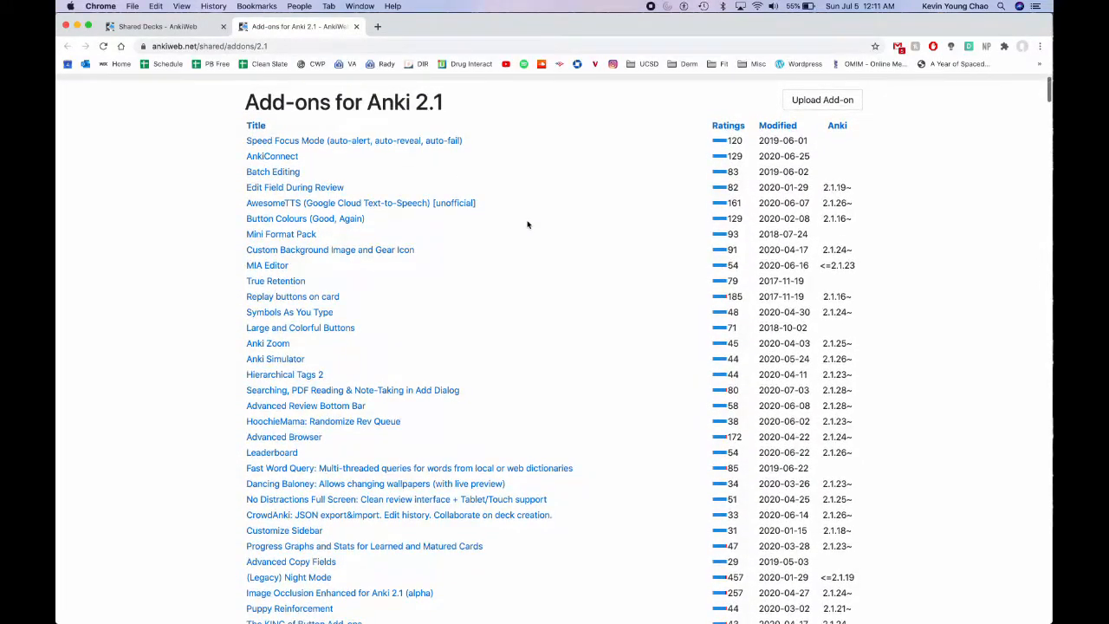
{"action": "scroll", "coordinate": [673, 277], "scroll_direction": "up", "scroll_amount": 2}
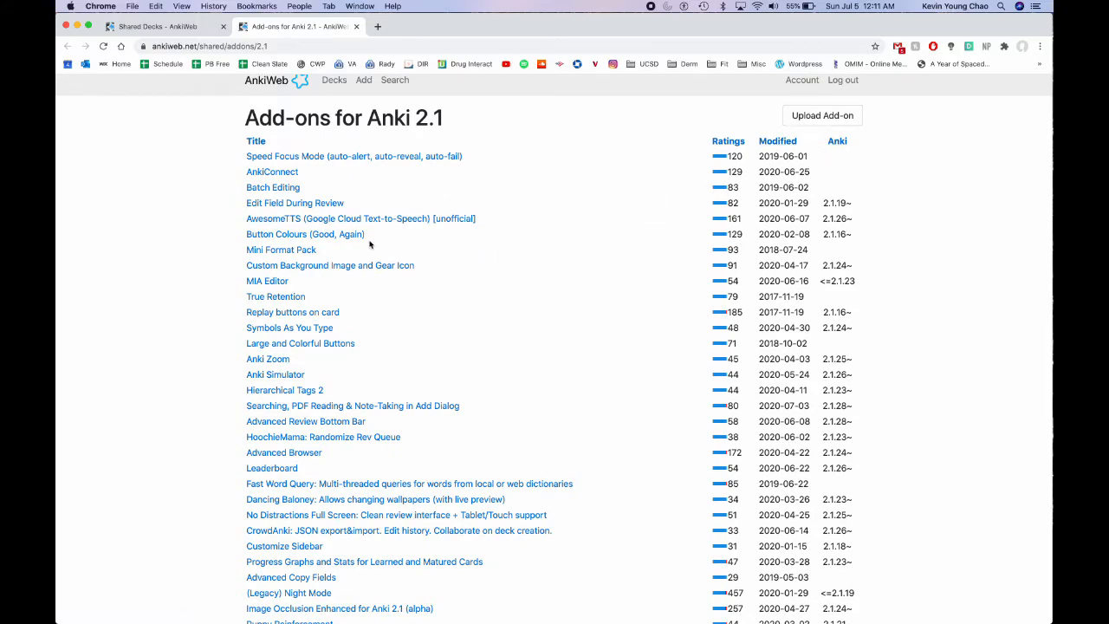
{"action": "scroll", "coordinate": [370, 243], "scroll_direction": "down", "scroll_amount": 1}
{"action": "scroll", "coordinate": [373, 242], "scroll_direction": "up", "scroll_amount": 2}
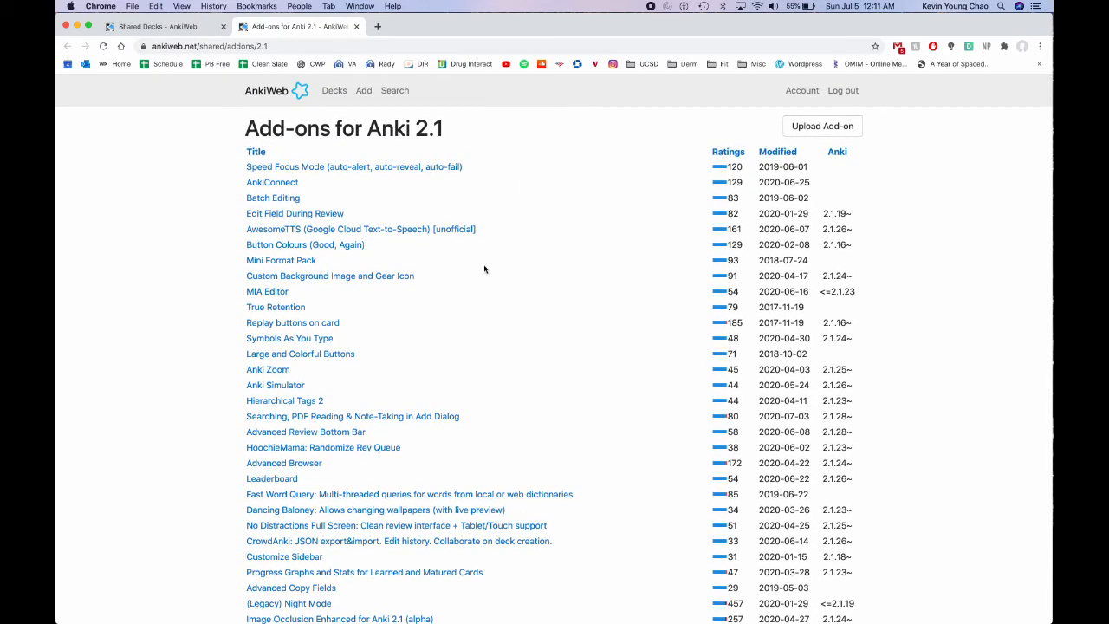
{"action": "scroll", "coordinate": [483, 268], "scroll_direction": "down", "scroll_amount": 5}
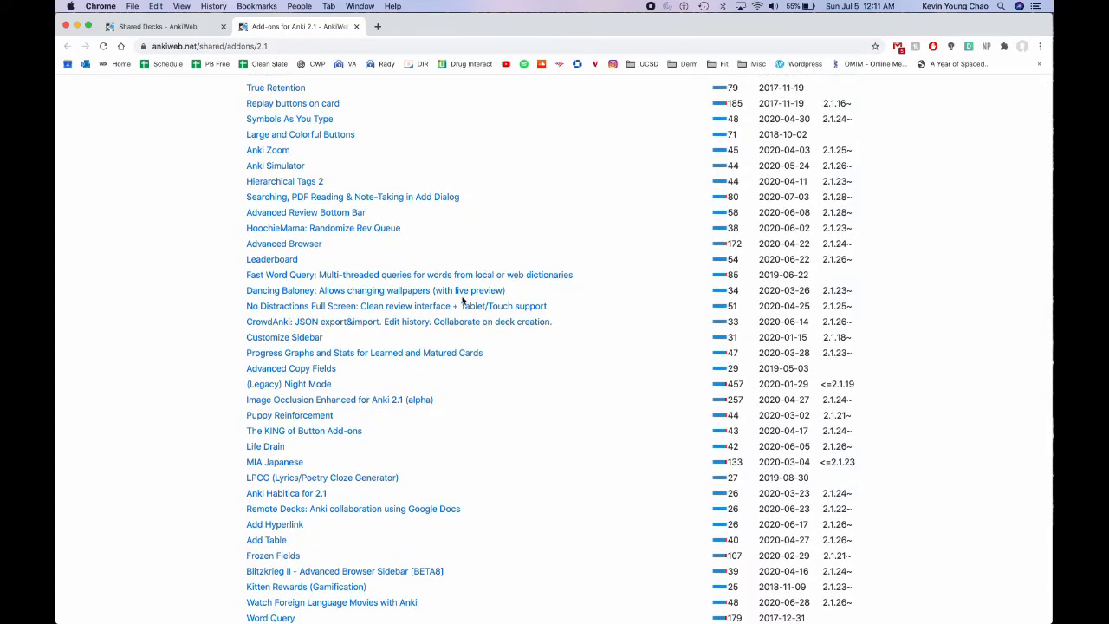
{"action": "key", "text": "super+Tab"}
{"action": "key", "text": "super+Tab"}
{"action": "scroll", "coordinate": [468, 230], "scroll_direction": "up", "scroll_amount": 1}
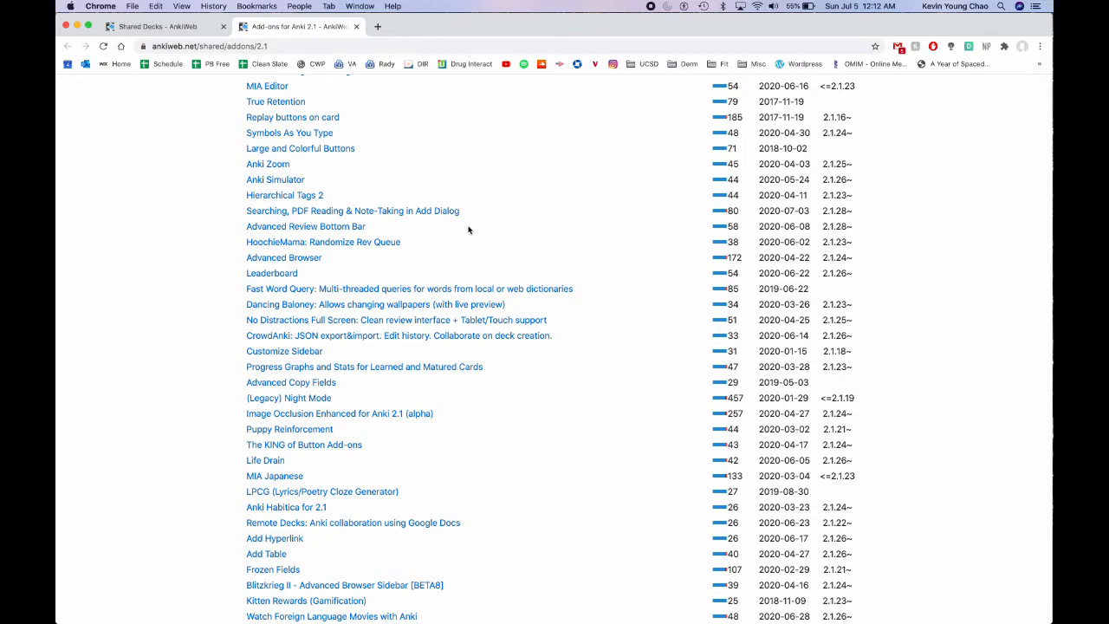
{"action": "left_click", "coordinate": [405, 415]}
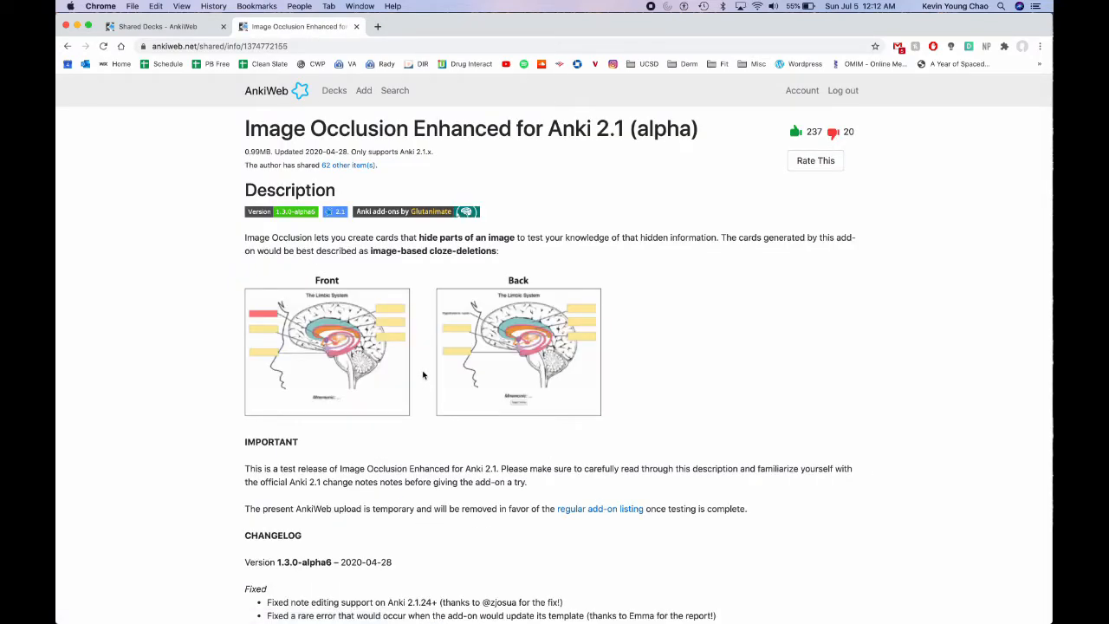
{"action": "scroll", "coordinate": [423, 374], "scroll_direction": "down", "scroll_amount": 2}
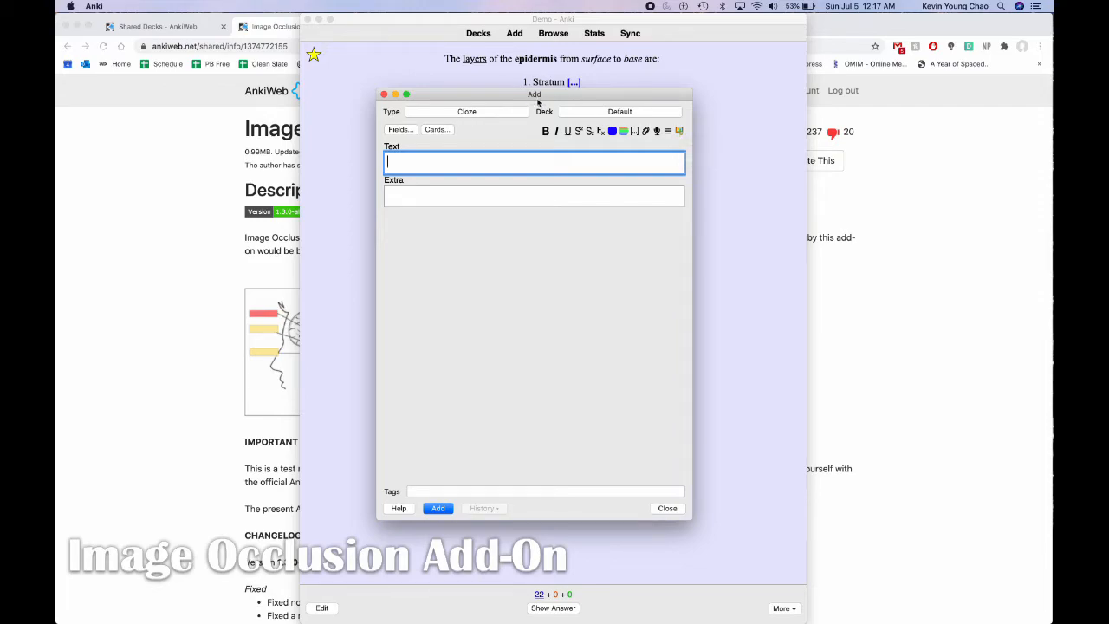
Load paste-187097365348774.jpg from the Desktop into the Image Occlusion editor and enlarge the editor window to show the whole image.
{"action": "left_click", "coordinate": [680, 130]}
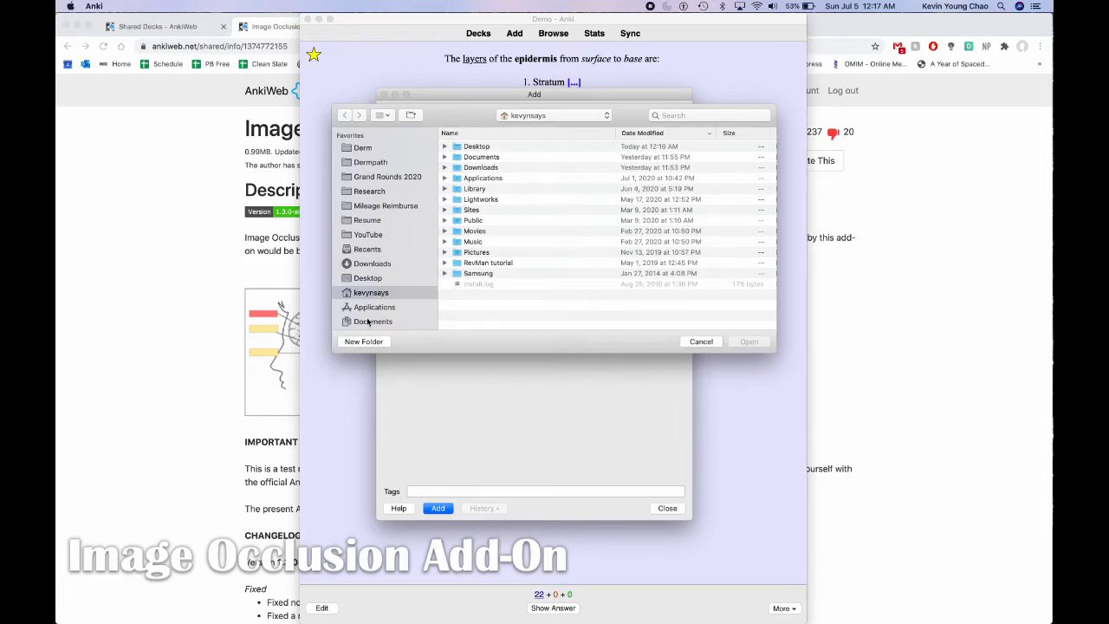
{"action": "left_click", "coordinate": [366, 277]}
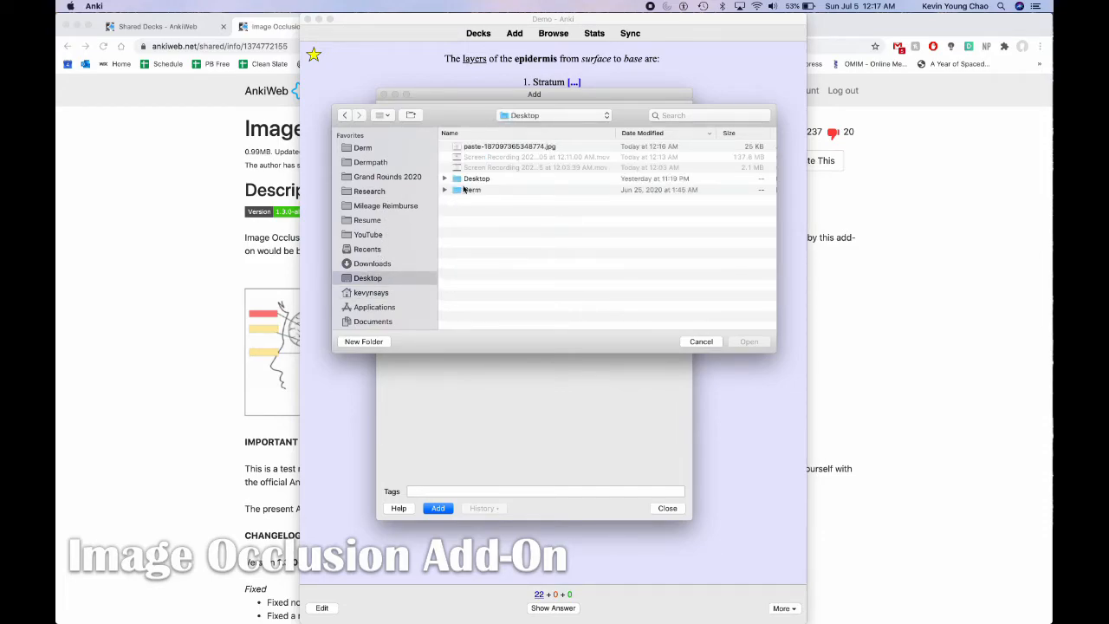
{"action": "left_click", "coordinate": [485, 149]}
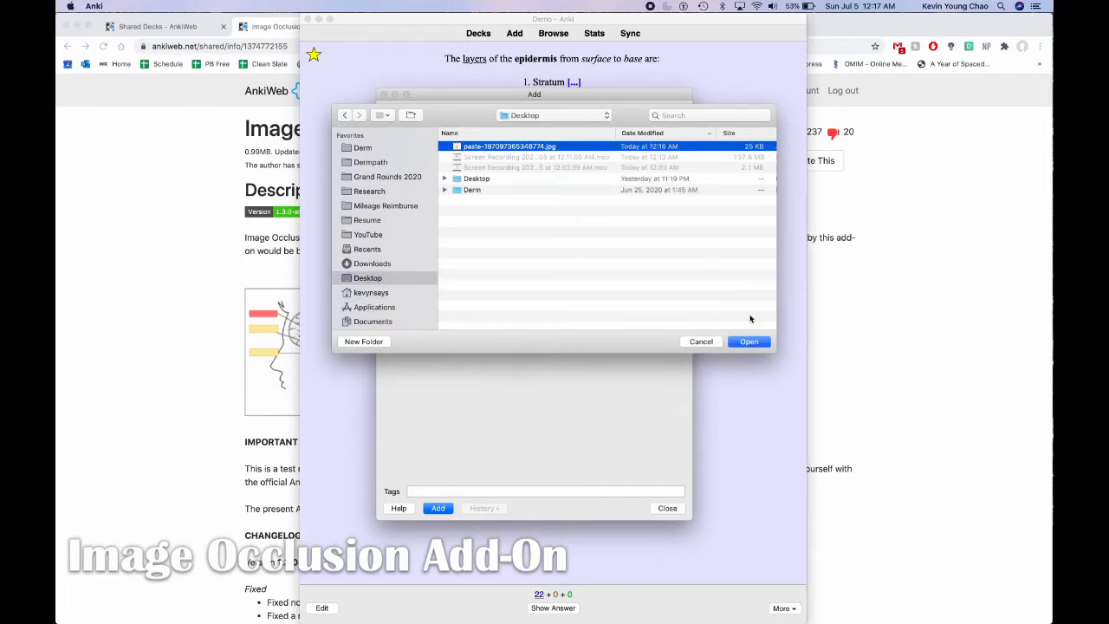
{"action": "left_click", "coordinate": [750, 342]}
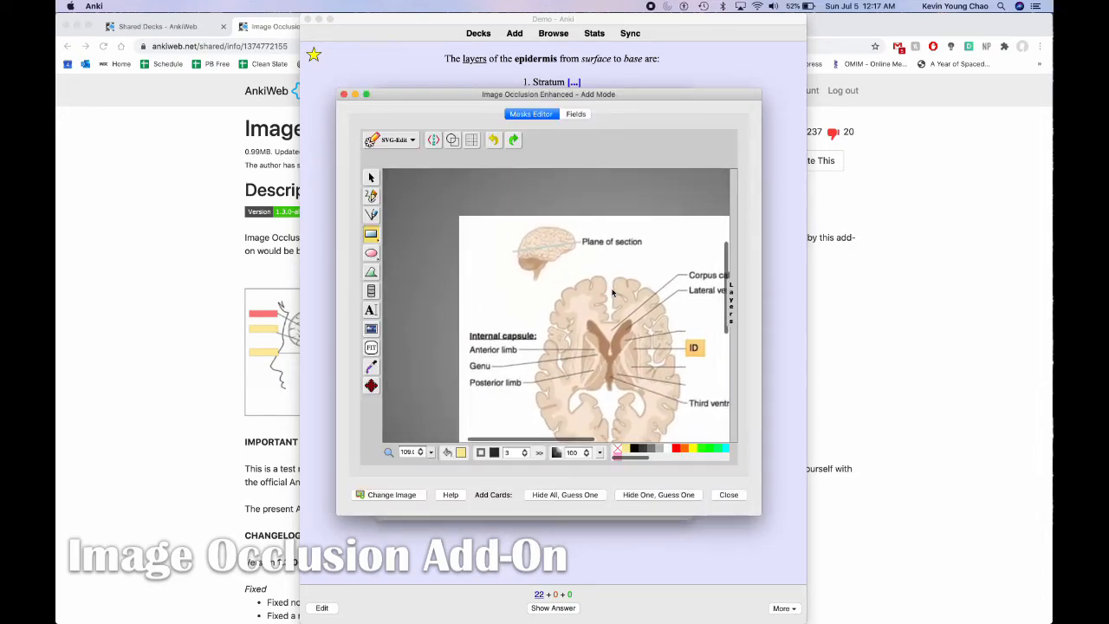
{"action": "left_click_drag", "start_coordinate": [759, 94], "coordinate": [877, 27]}
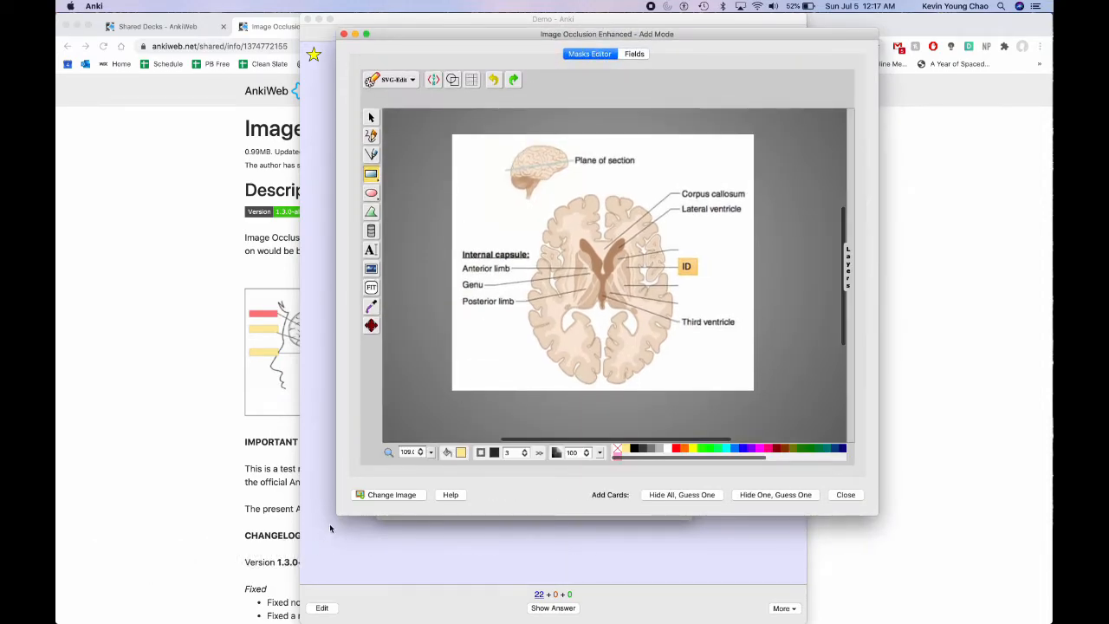
{"action": "left_click_drag", "start_coordinate": [336, 516], "coordinate": [172, 561]}
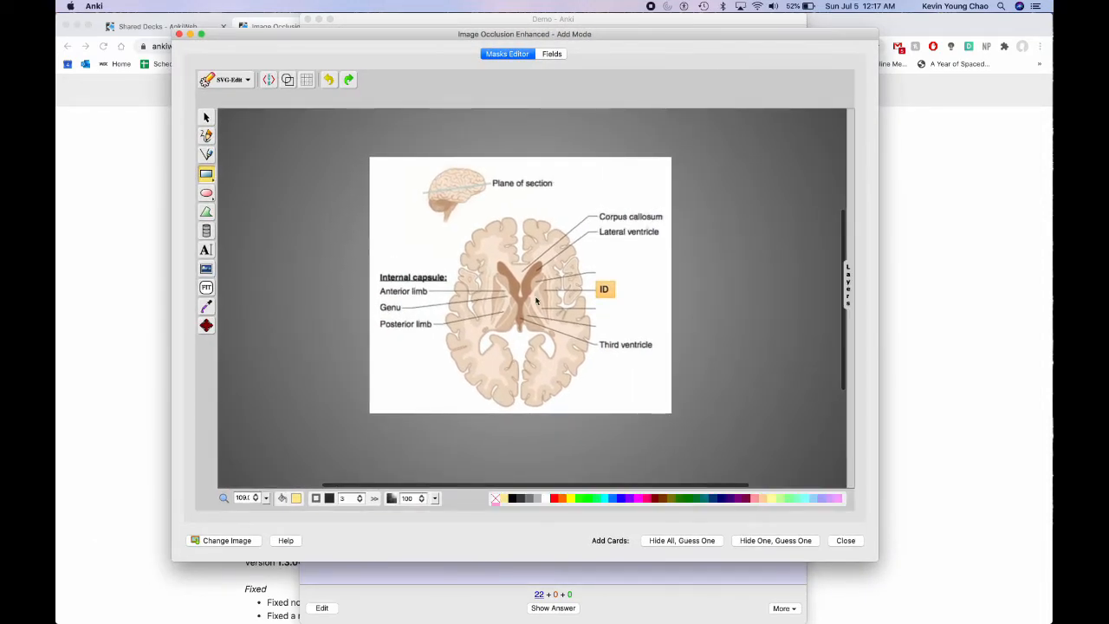
Cover the corpus callosum, lateral ventricle, anterior limb, genu, posterior limb and third ventricle labels with rectangular masks and add Hide All, Guess One cards.
{"action": "left_click", "coordinate": [209, 180]}
{"action": "left_click_drag", "start_coordinate": [596, 208], "coordinate": [665, 223]}
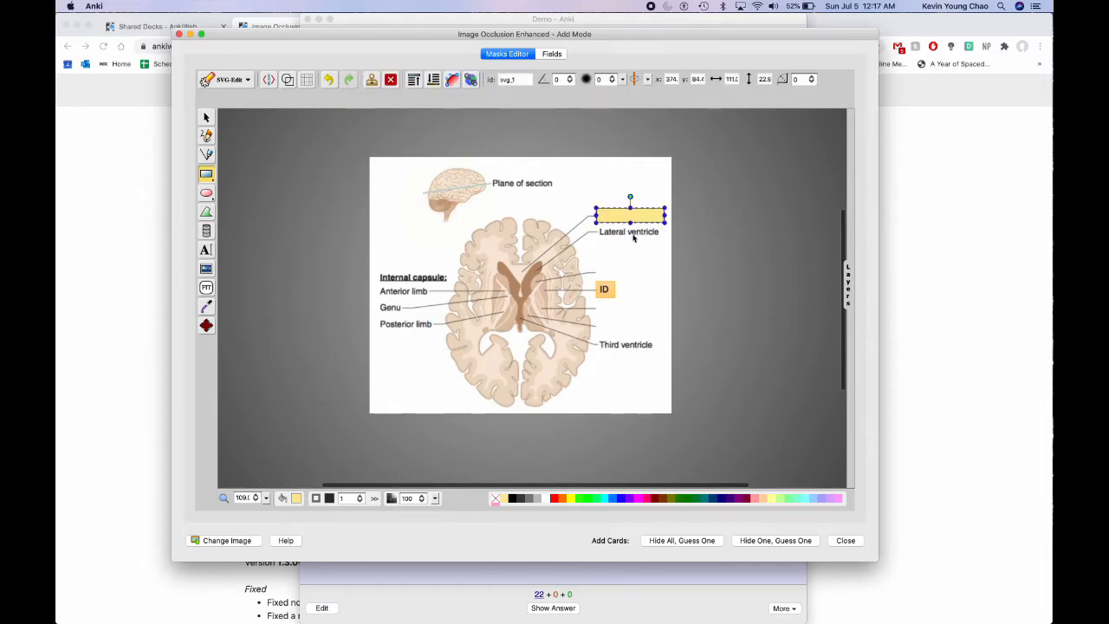
{"action": "left_click_drag", "start_coordinate": [595, 239], "coordinate": [667, 225]}
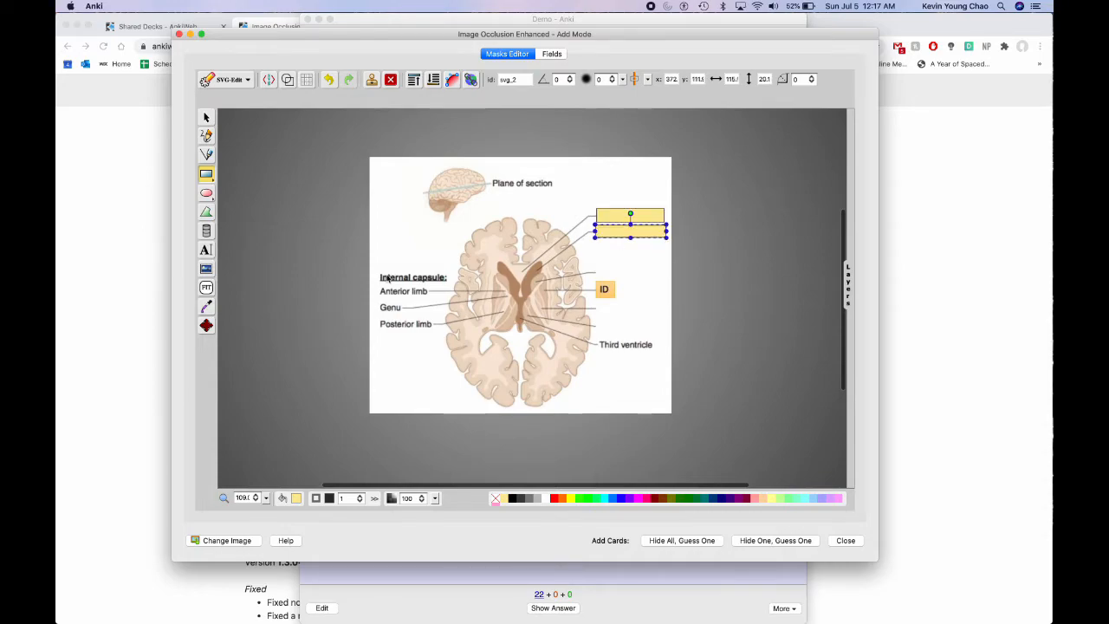
{"action": "mouse_move", "coordinate": [375, 285]}
{"action": "left_mouse_down"}
{"action": "mouse_move", "coordinate": [433, 297]}
{"action": "mouse_move", "coordinate": [406, 317]}
{"action": "mouse_move", "coordinate": [436, 317]}
{"action": "left_mouse_up"}
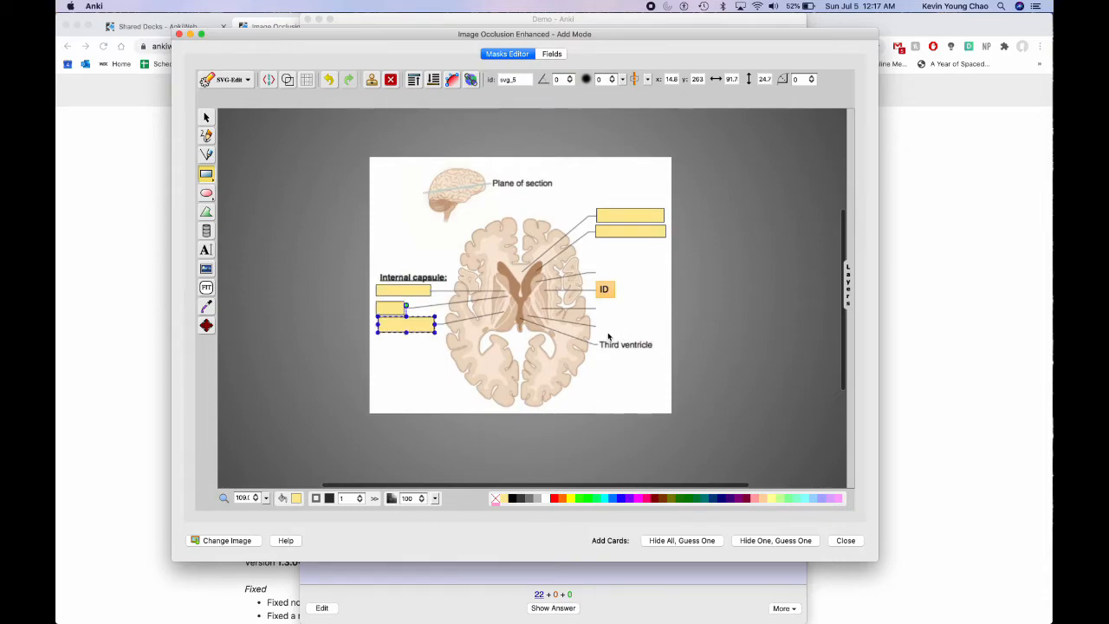
{"action": "mouse_move", "coordinate": [598, 335]}
{"action": "left_mouse_down"}
{"action": "mouse_move", "coordinate": [664, 355]}
{"action": "mouse_move", "coordinate": [656, 350]}
{"action": "left_mouse_up"}
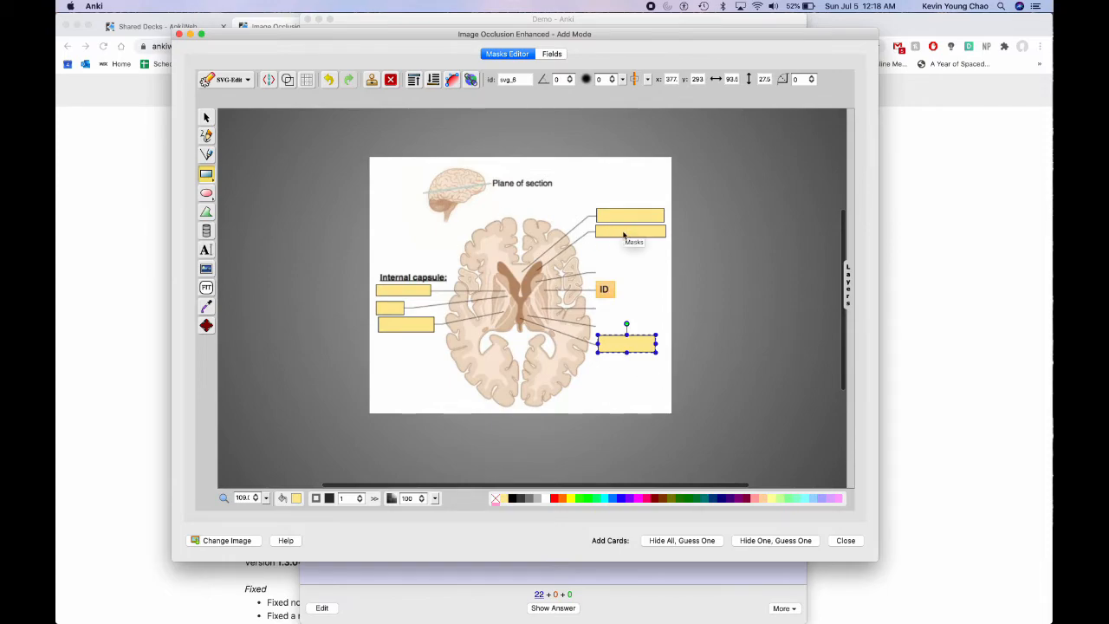
{"action": "left_click", "coordinate": [695, 543]}
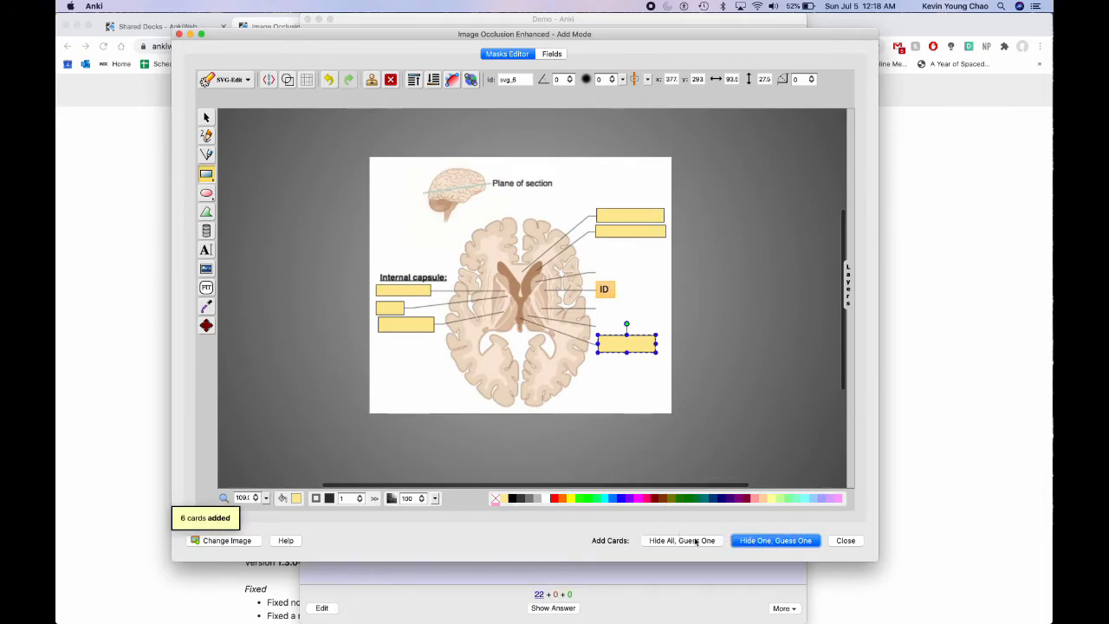
Preview the first image occlusion card in the card browser and reveal its answer side.
{"action": "left_click", "coordinate": [601, 581]}
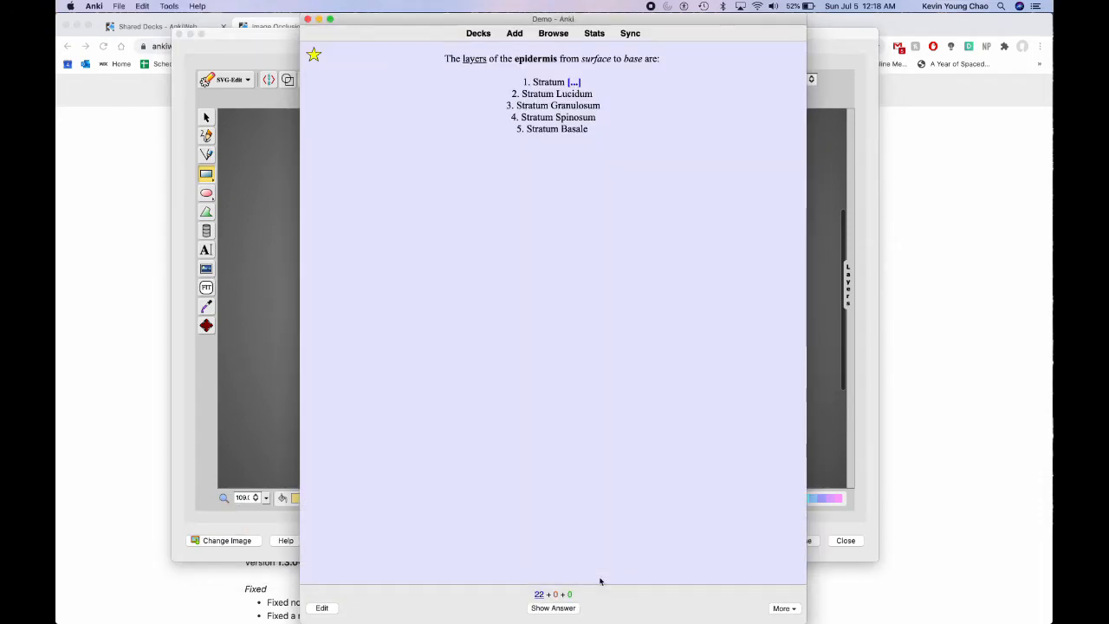
{"action": "left_click", "coordinate": [560, 38]}
{"action": "key", "text": "Up"}
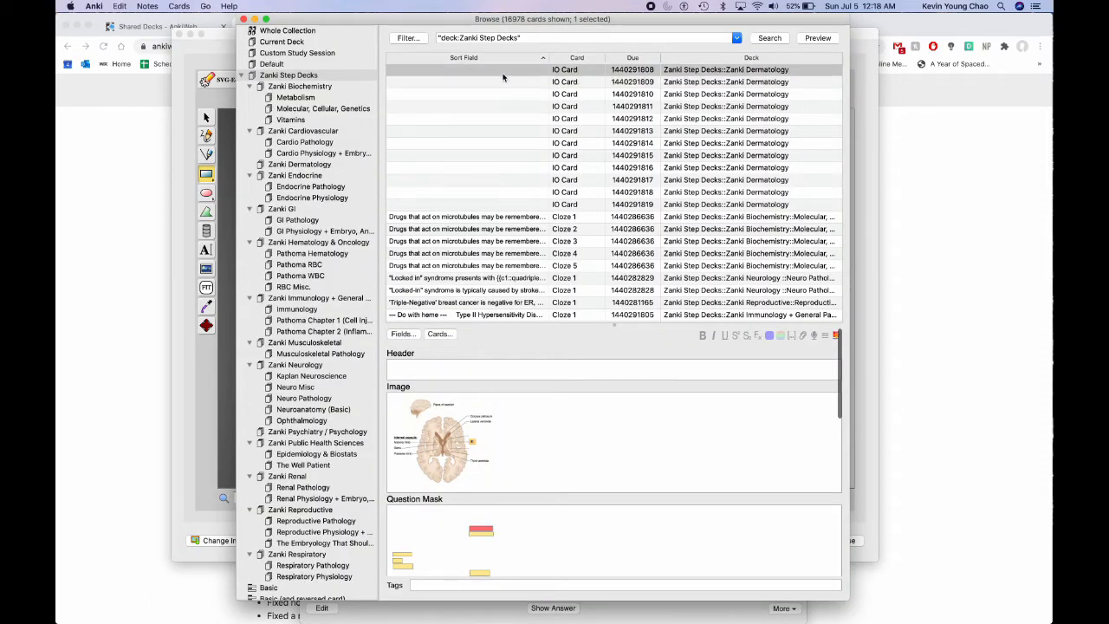
{"action": "left_click", "coordinate": [817, 38]}
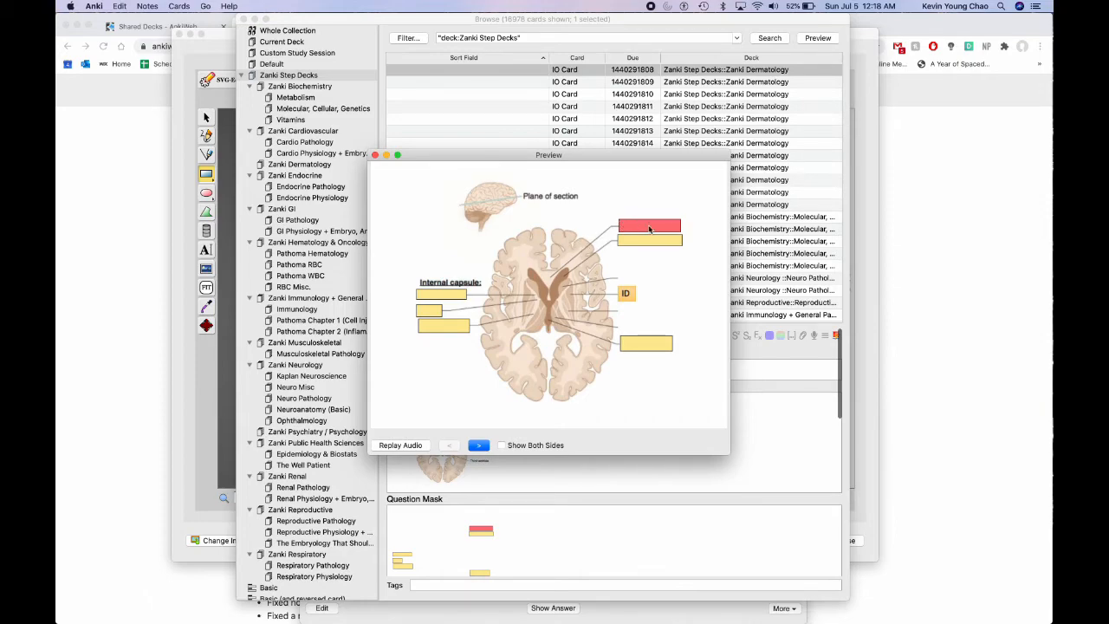
{"action": "left_click", "coordinate": [478, 444]}
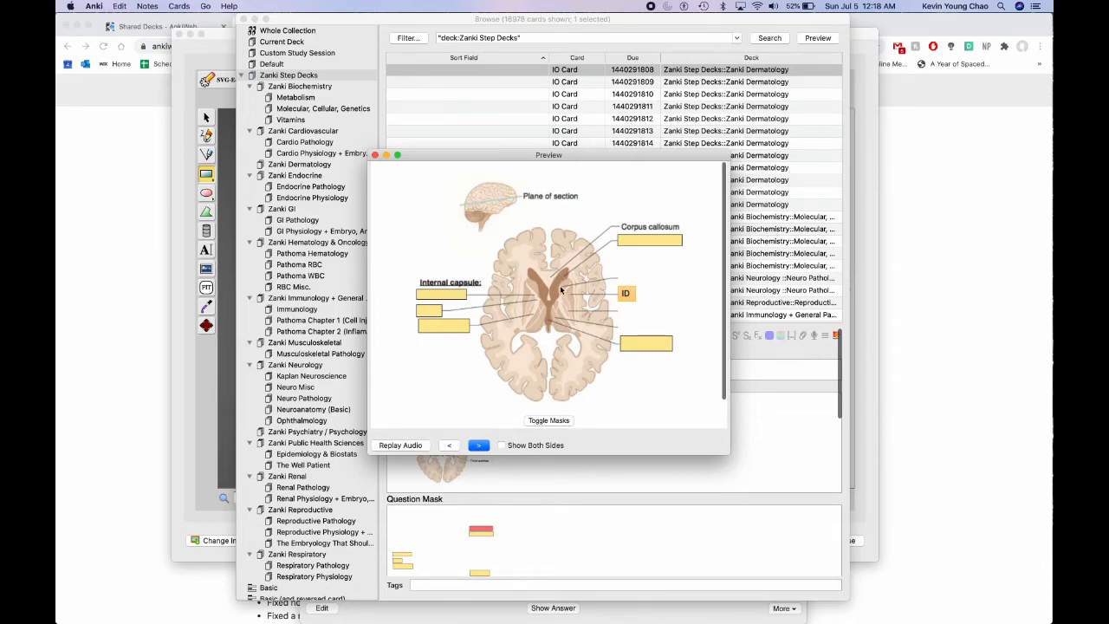
Toggle the remaining masks off and back on in the card's answer, and close the preview.
{"action": "scroll", "coordinate": [561, 292], "scroll_direction": "down", "scroll_amount": 2}
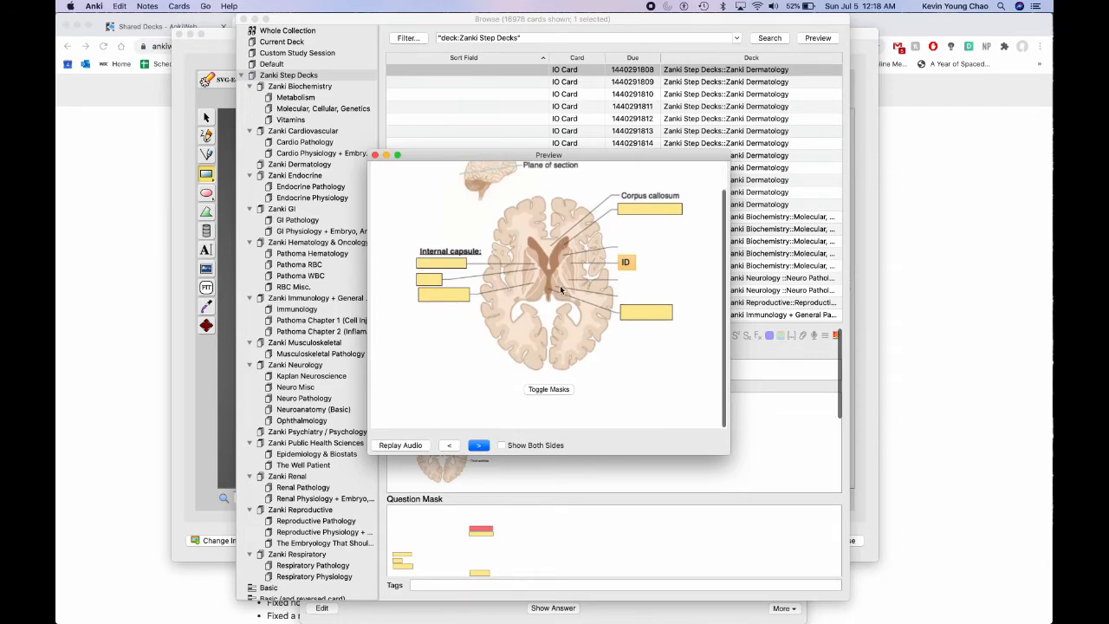
{"action": "left_click", "coordinate": [559, 390]}
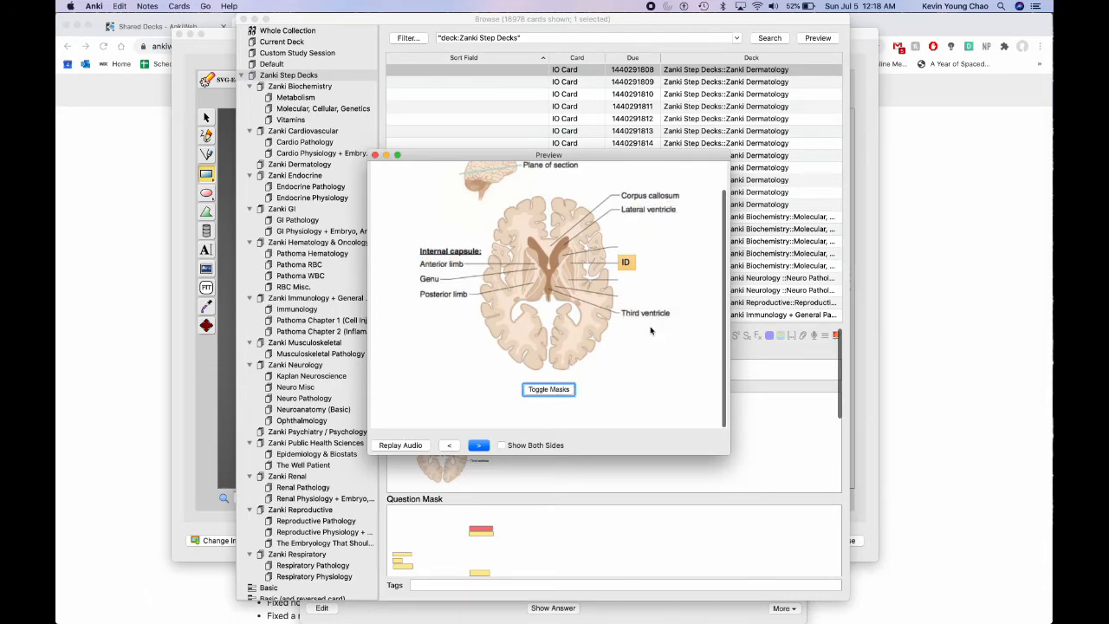
{"action": "left_click", "coordinate": [539, 390]}
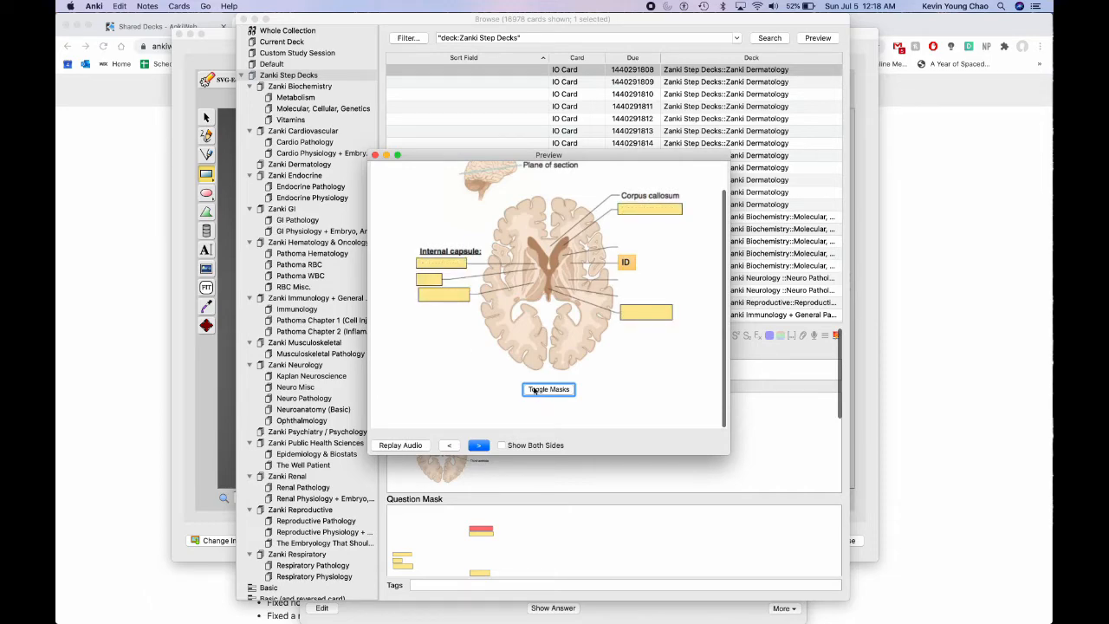
{"action": "scroll", "coordinate": [433, 276], "scroll_direction": "up", "scroll_amount": 3}
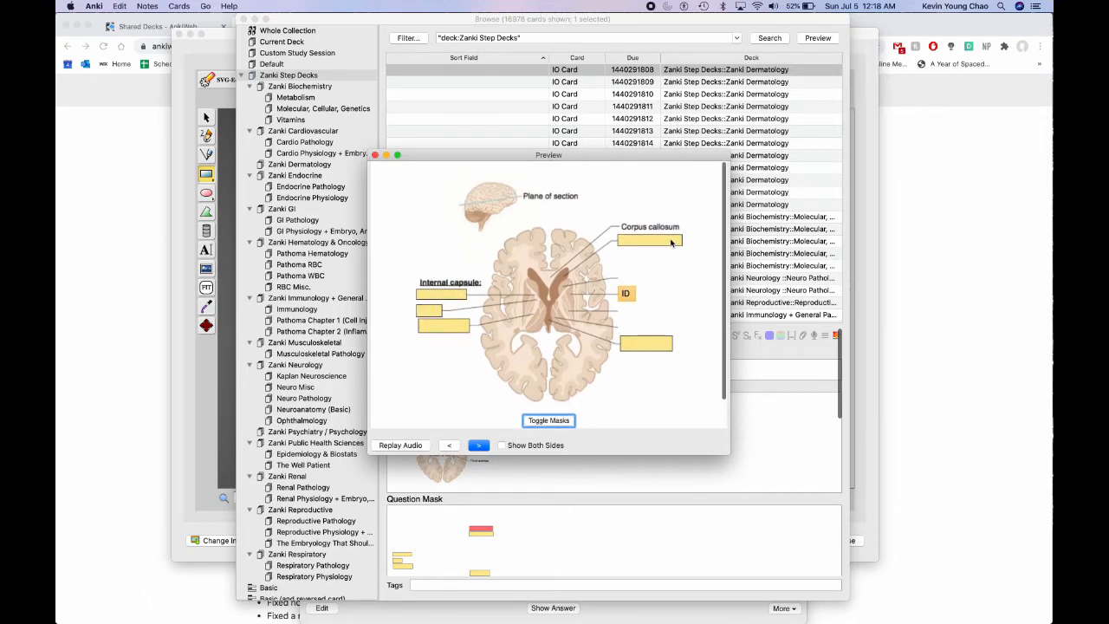
{"action": "left_click", "coordinate": [374, 154]}
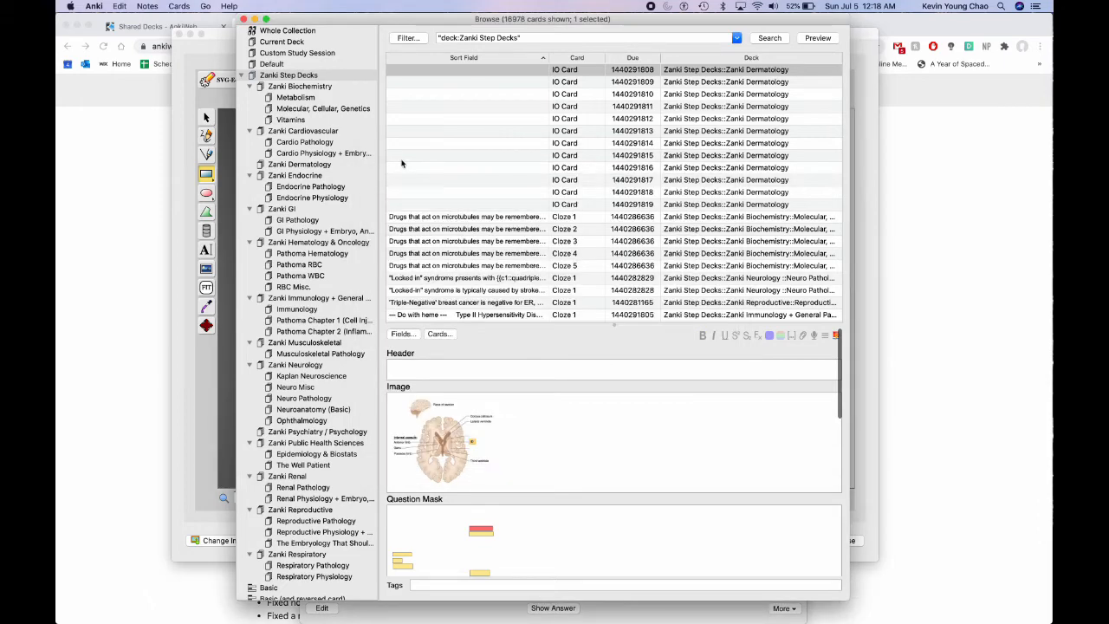
Preview the image occlusion card that hides only the anterior limb label and reveal its answer side.
{"action": "left_click", "coordinate": [392, 165]}
{"action": "left_click", "coordinate": [809, 38]}
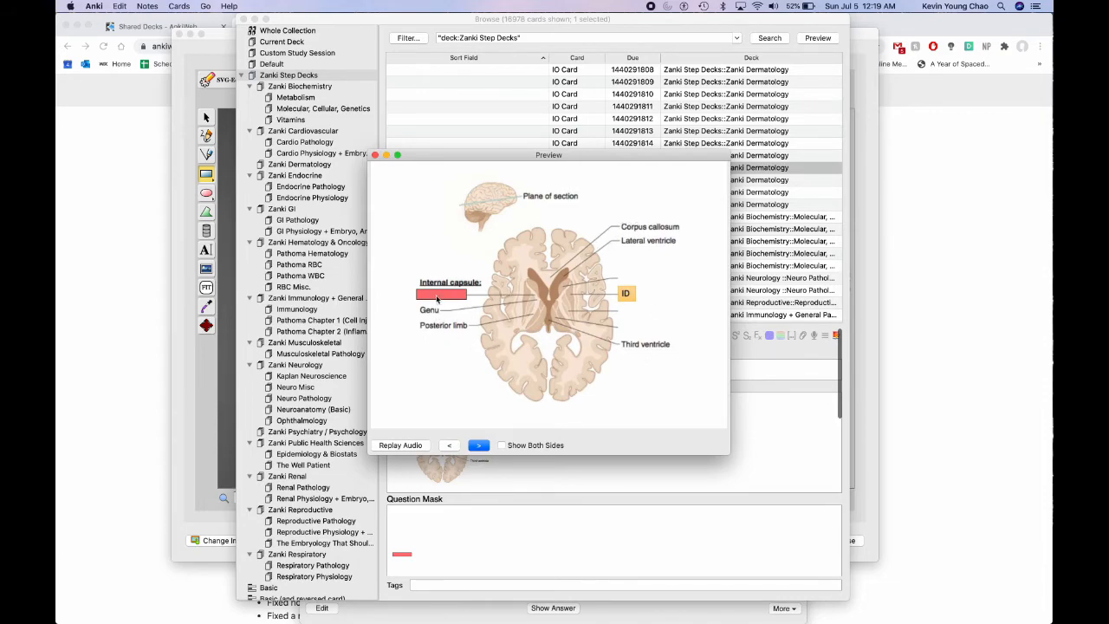
{"action": "left_click", "coordinate": [480, 447]}
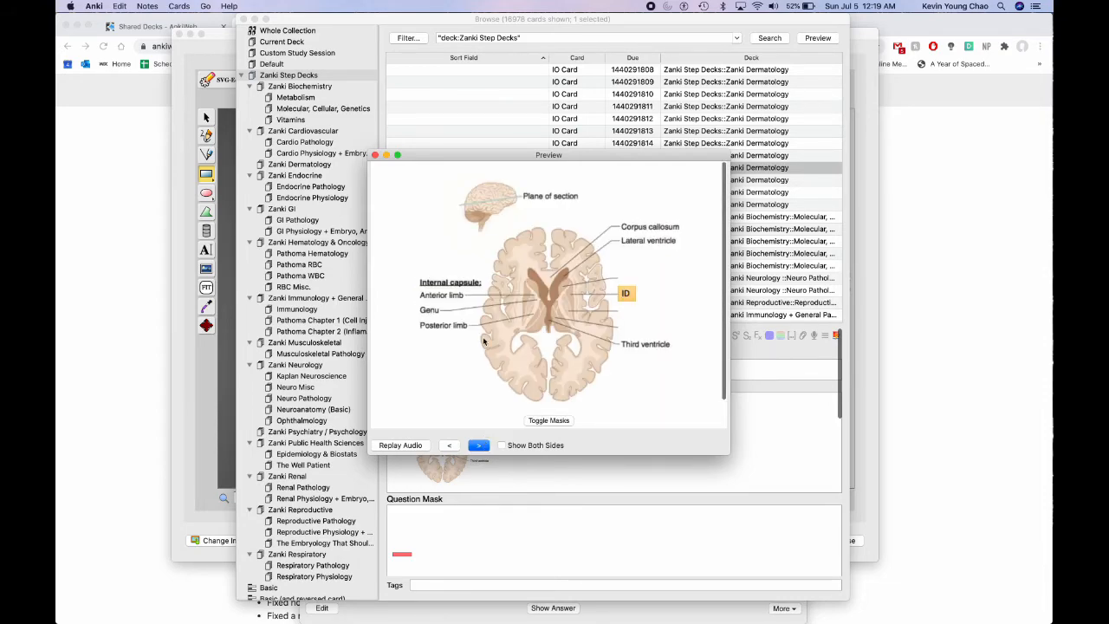
{"action": "scroll", "coordinate": [484, 341], "scroll_direction": "down", "scroll_amount": 1}
Return to the Image Occlusion masks editor and group the anterior limb, genu and posterior limb masks into one object.
{"action": "key", "text": "super+grave"}
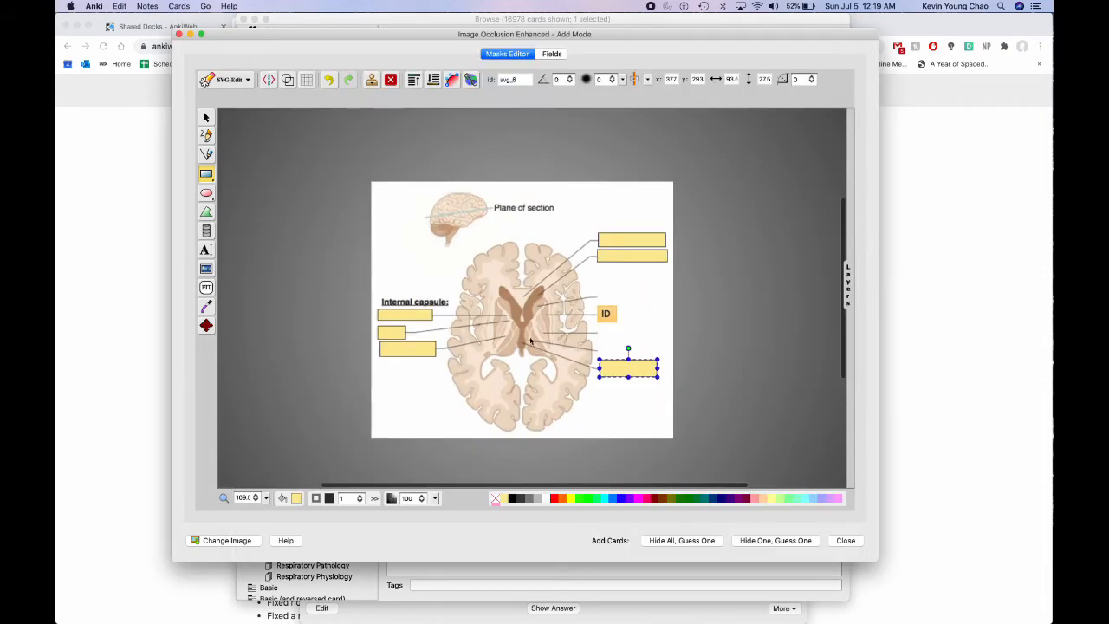
{"action": "key", "text": "v"}
{"action": "left_click", "coordinate": [413, 352]}
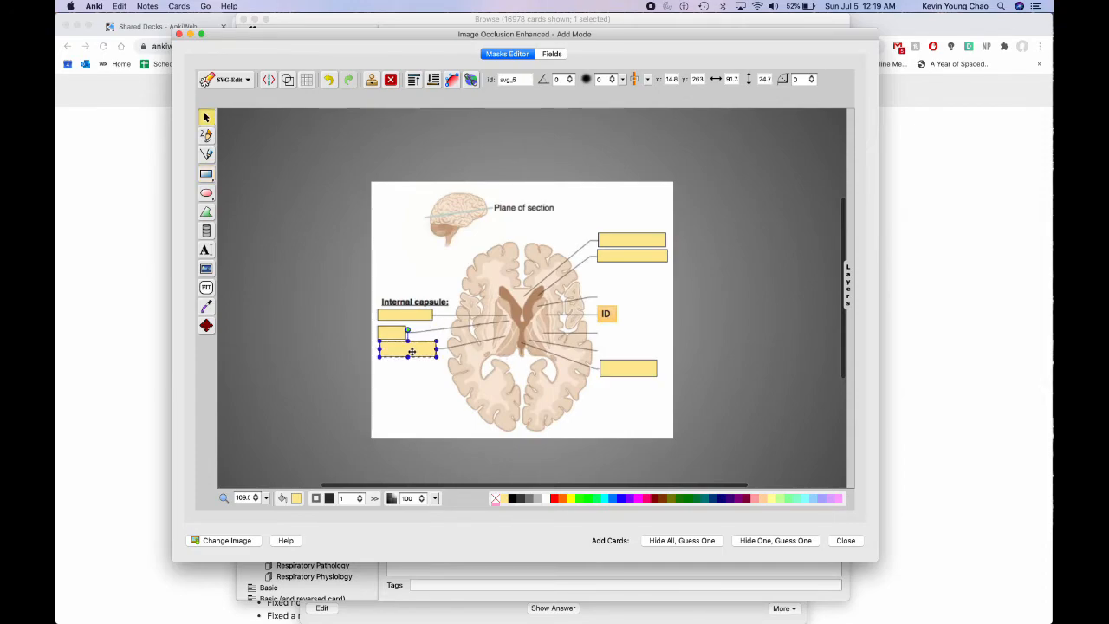
{"action": "left_click", "coordinate": [392, 333]}
{"action": "left_click", "coordinate": [398, 335], "text": "shift"}
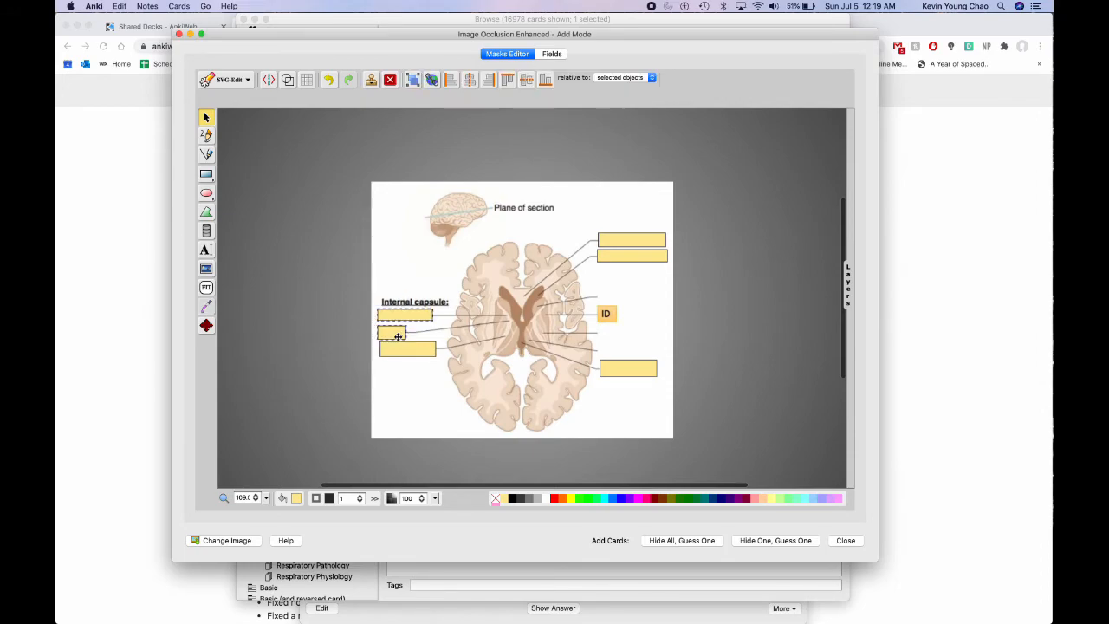
{"action": "left_click", "coordinate": [396, 348], "text": "shift"}
{"action": "left_click", "coordinate": [413, 79]}
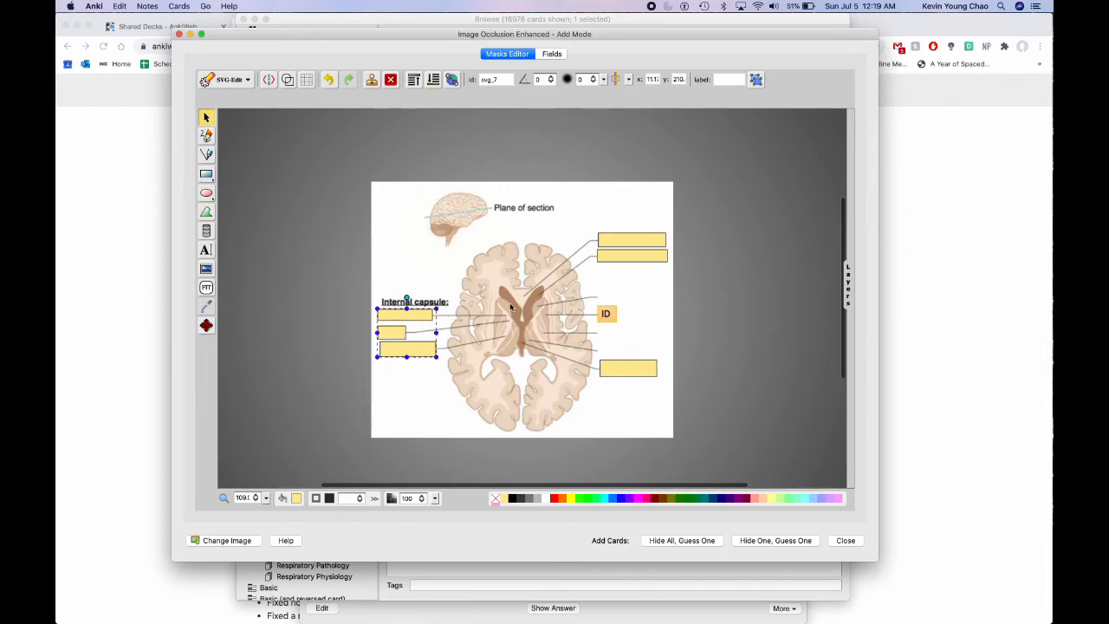
Enter "Brain Anatomy" as the header, add the cards as Hide All, Guess One, and close the editor.
{"action": "left_click", "coordinate": [553, 56]}
{"action": "left_click", "coordinate": [523, 55]}
{"action": "left_click", "coordinate": [552, 53]}
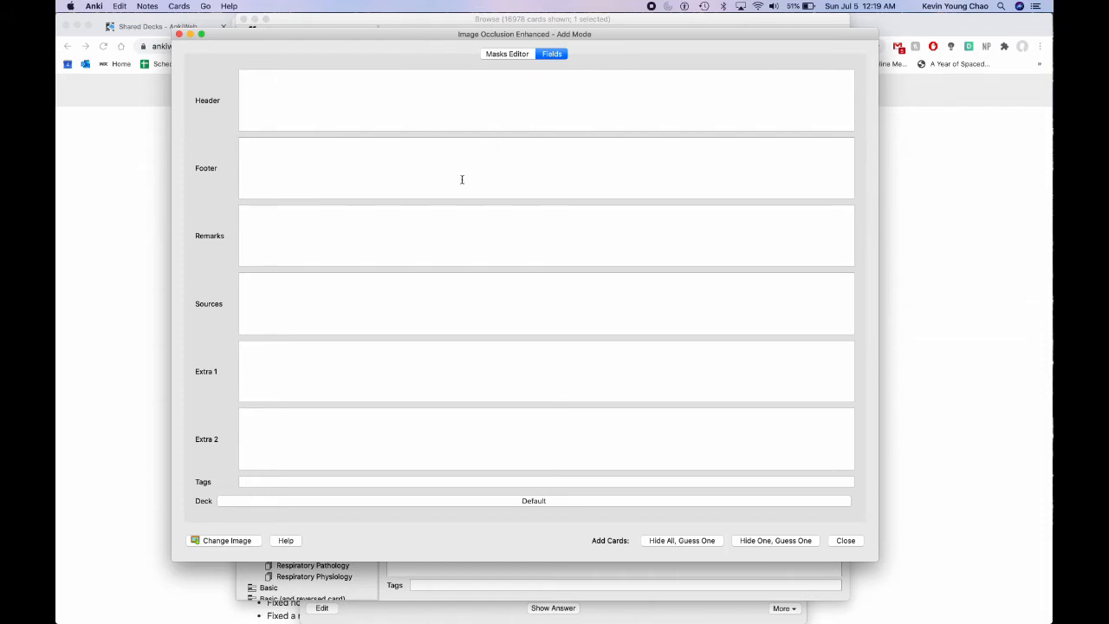
{"action": "type", "text": "Brain Anatomy"}
{"action": "left_click", "coordinate": [308, 481]}
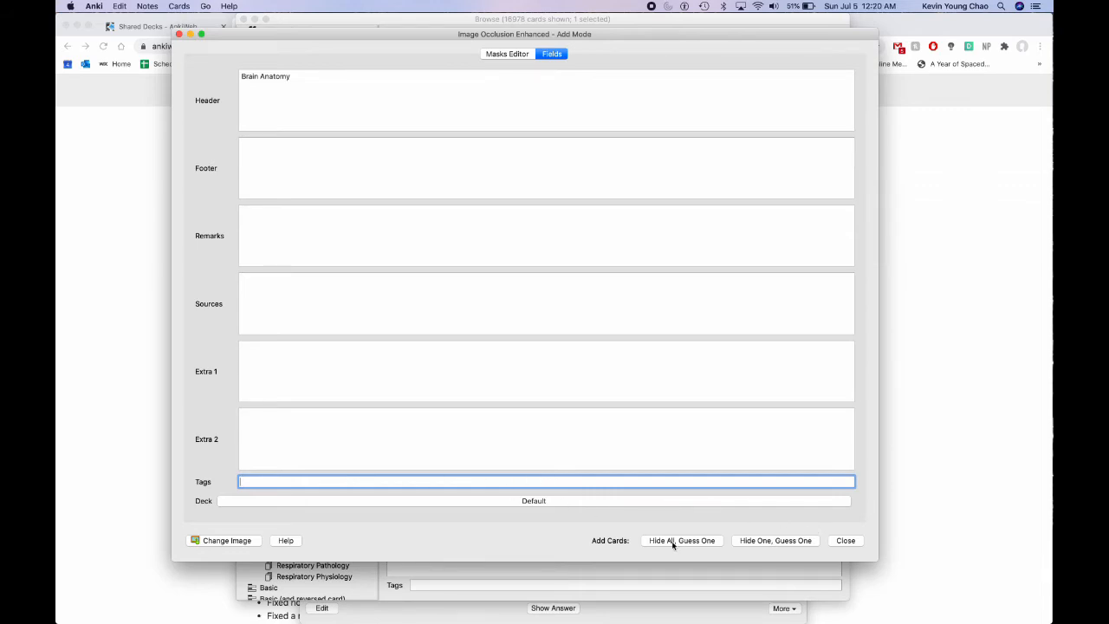
{"action": "left_click", "coordinate": [711, 540]}
{"action": "left_click", "coordinate": [843, 540]}
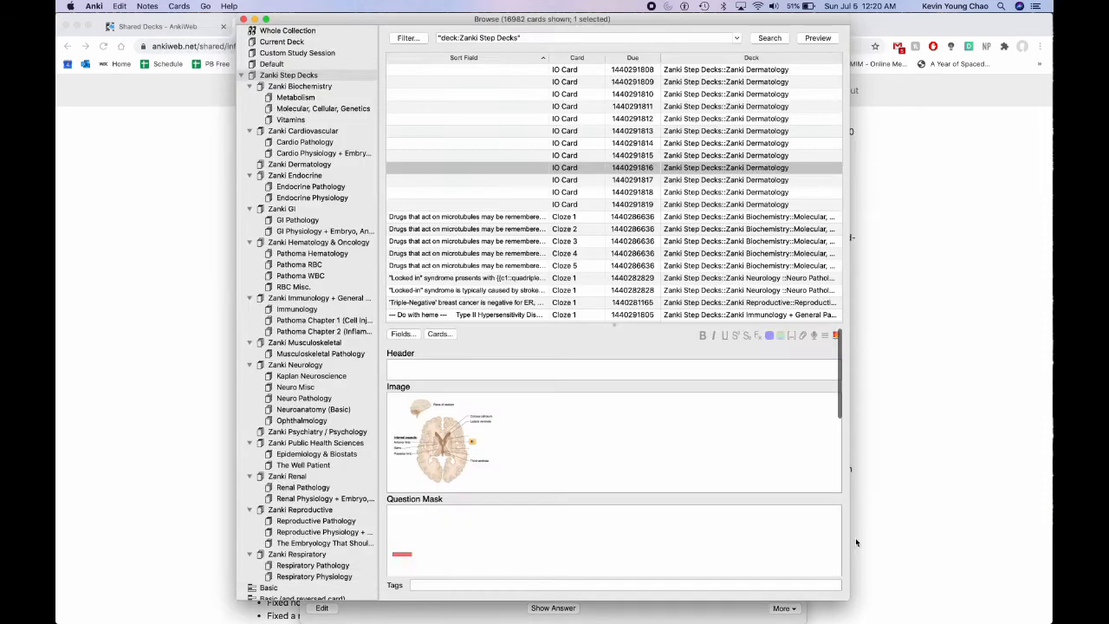
Preview the Brain Anatomy card with the grouped internal capsule masks, reveal its answer, return to the question and close the preview.
{"action": "left_click", "coordinate": [817, 38]}
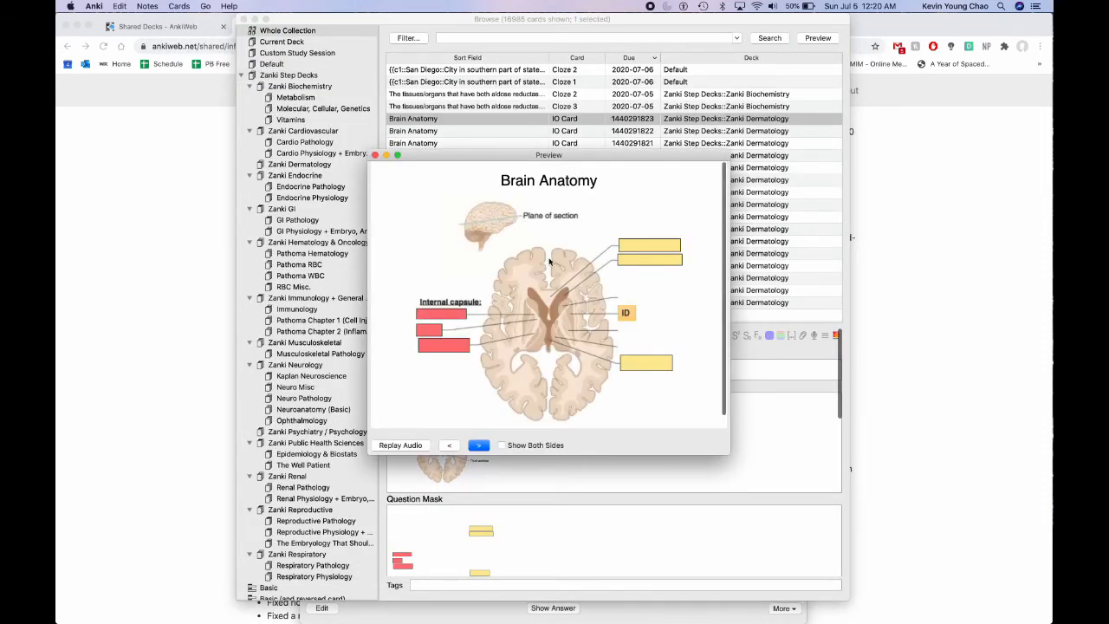
{"action": "scroll", "coordinate": [543, 319], "scroll_direction": "down", "scroll_amount": 1}
{"action": "left_click", "coordinate": [472, 447]}
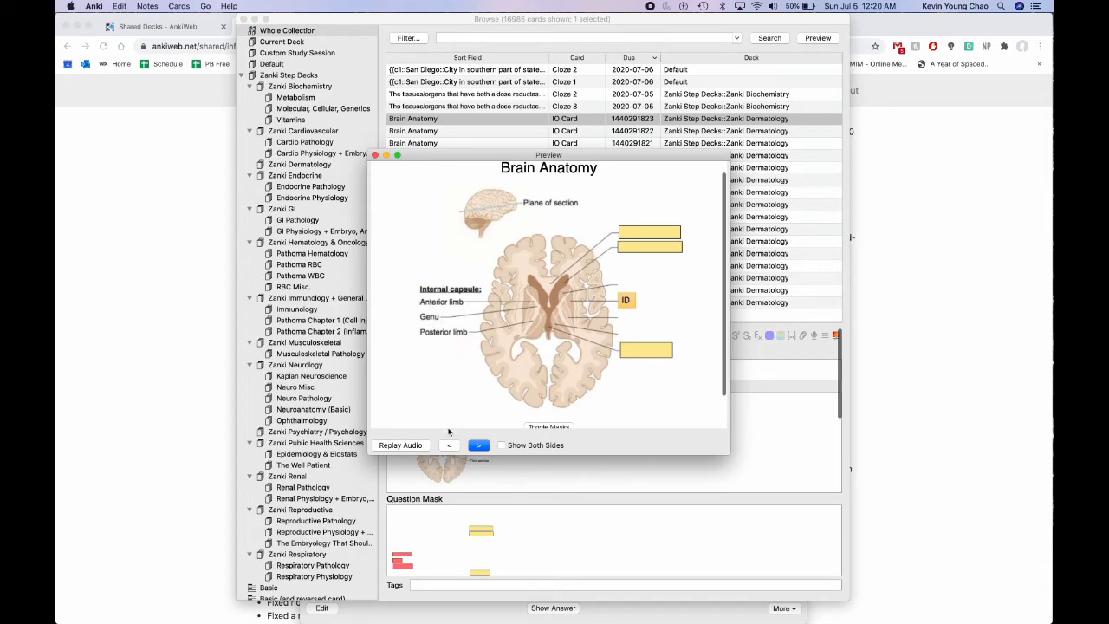
{"action": "left_click", "coordinate": [448, 444]}
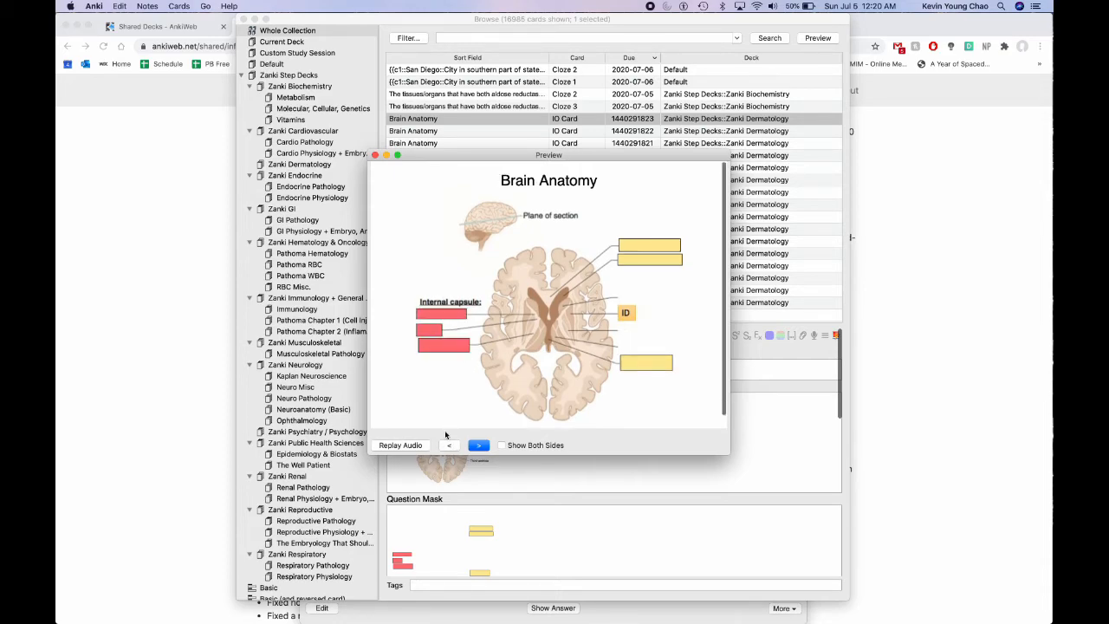
{"action": "left_click", "coordinate": [375, 155]}
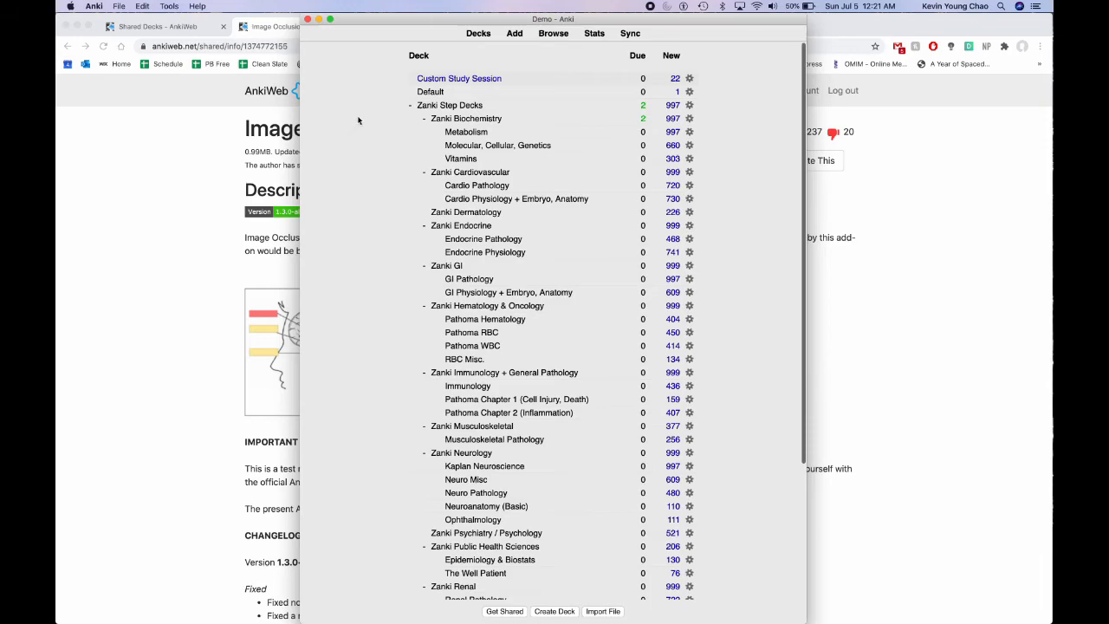
Switch to the User 1 profile in a widened window and collapse its 2 - Pruritis and 18 - Neoplasms decks.
{"action": "left_click", "coordinate": [122, 6]}
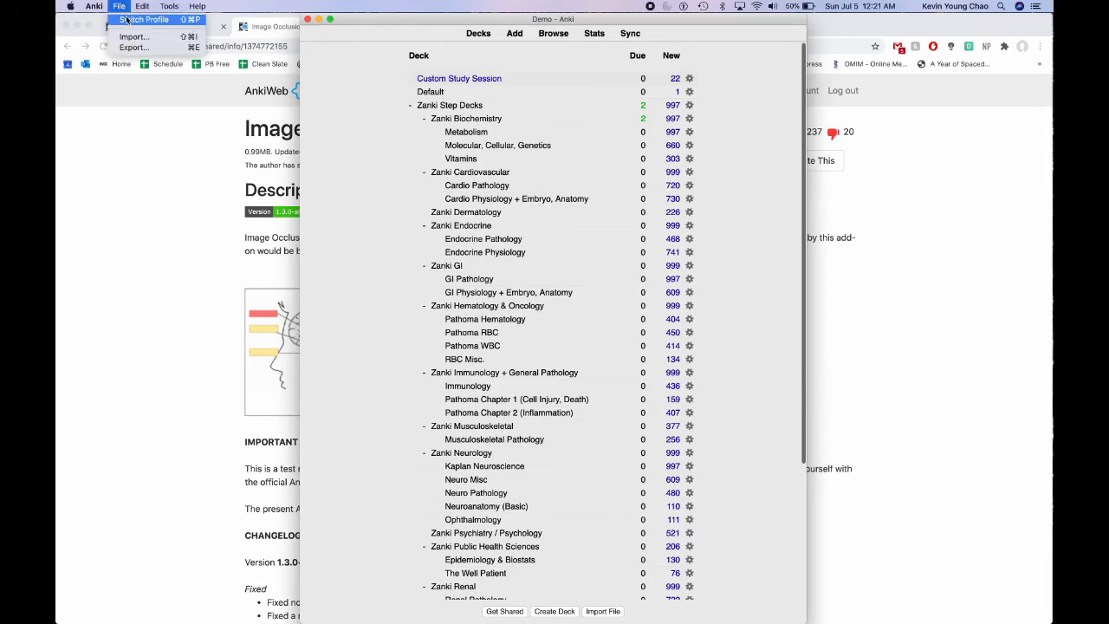
{"action": "left_click", "coordinate": [126, 19]}
{"action": "double_click", "coordinate": [461, 240]}
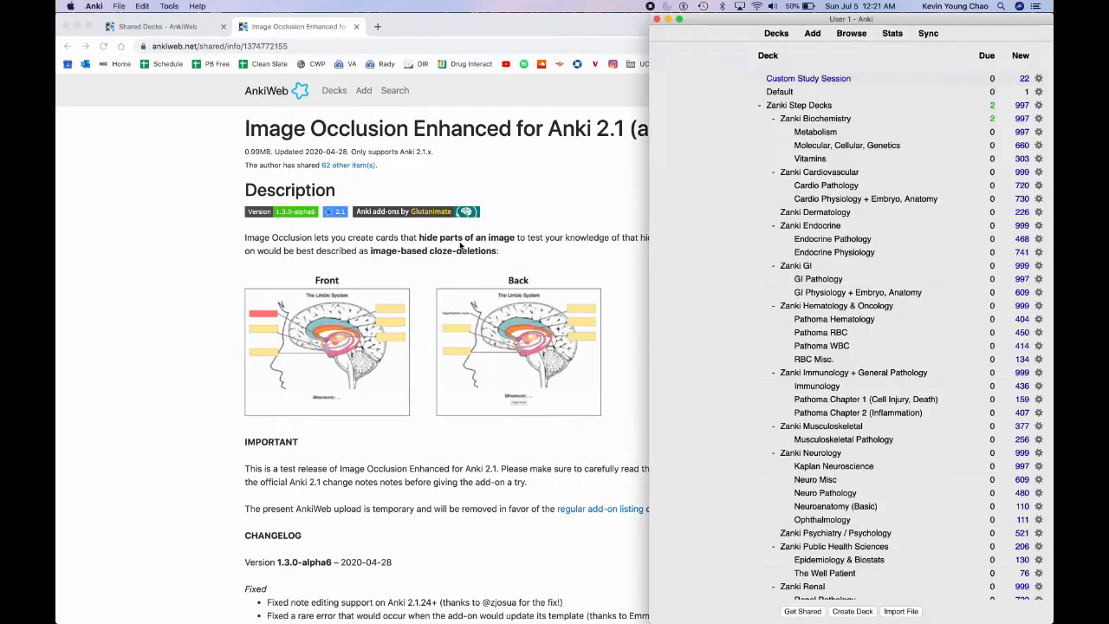
{"action": "left_click_drag", "start_coordinate": [649, 195], "coordinate": [57, 198]}
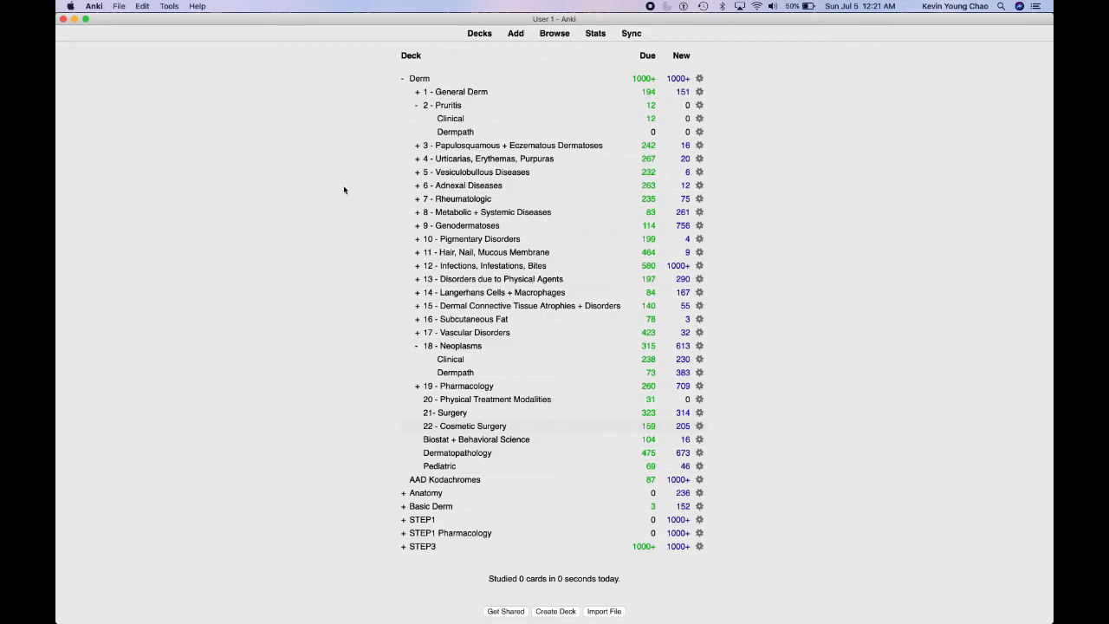
{"action": "left_click", "coordinate": [416, 105]}
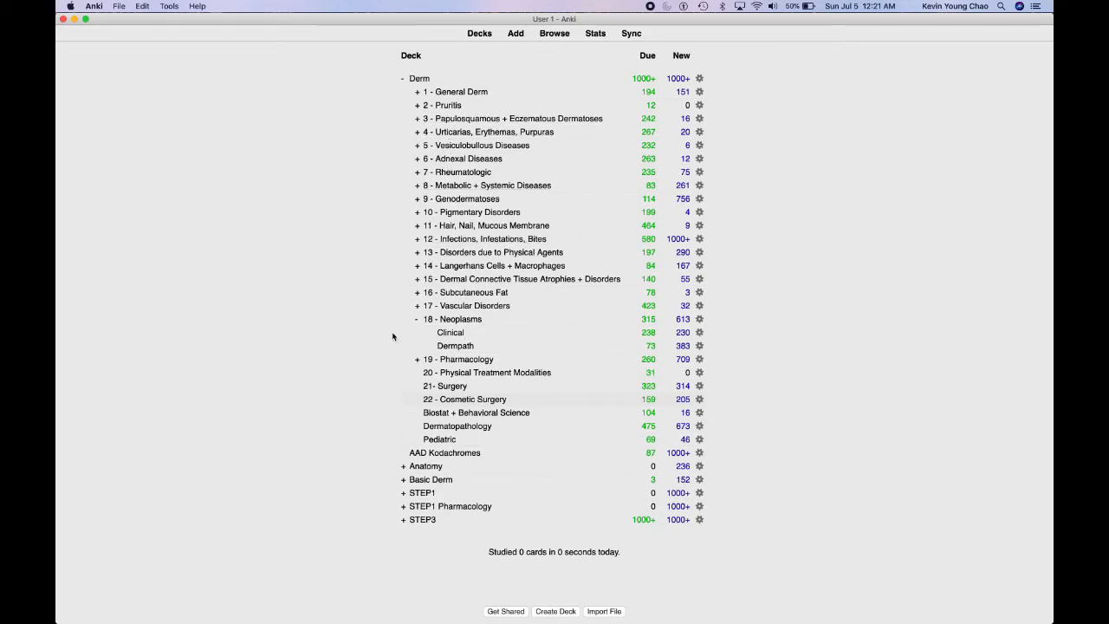
{"action": "left_click", "coordinate": [416, 320]}
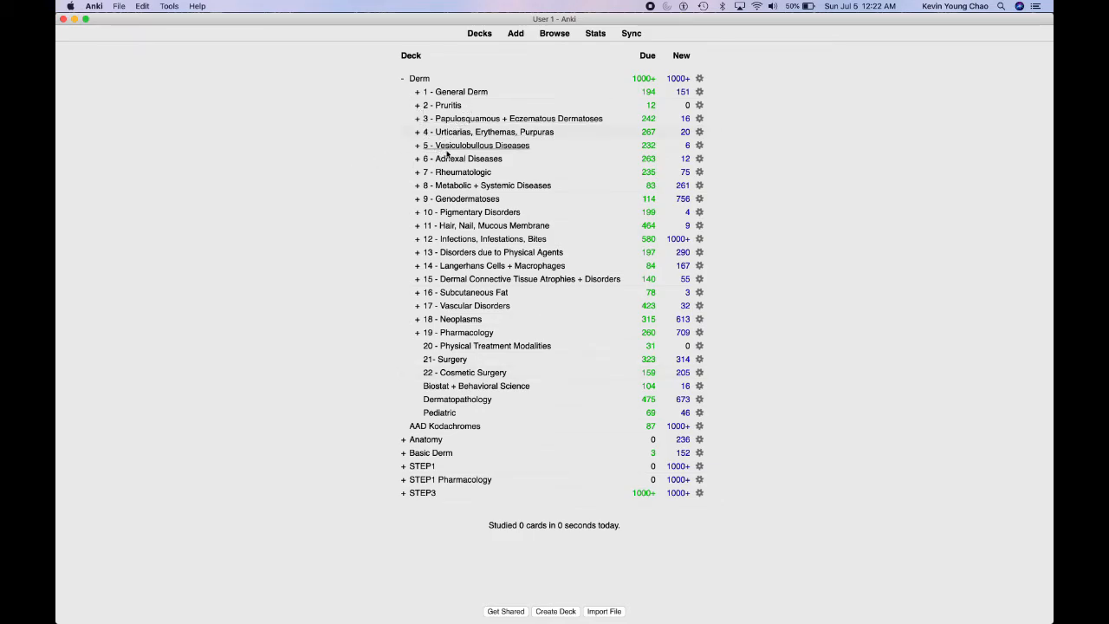
Study the first card of the 2 - Pruritis deck, rate it Easy, and return to the deck list.
{"action": "left_click", "coordinate": [449, 108]}
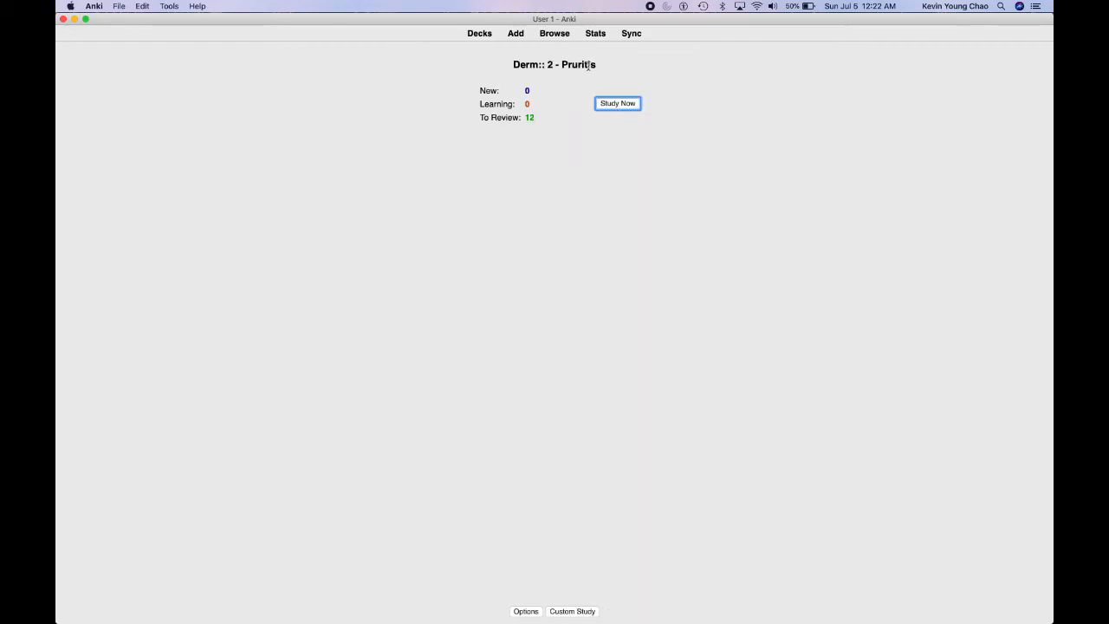
{"action": "left_click", "coordinate": [610, 104]}
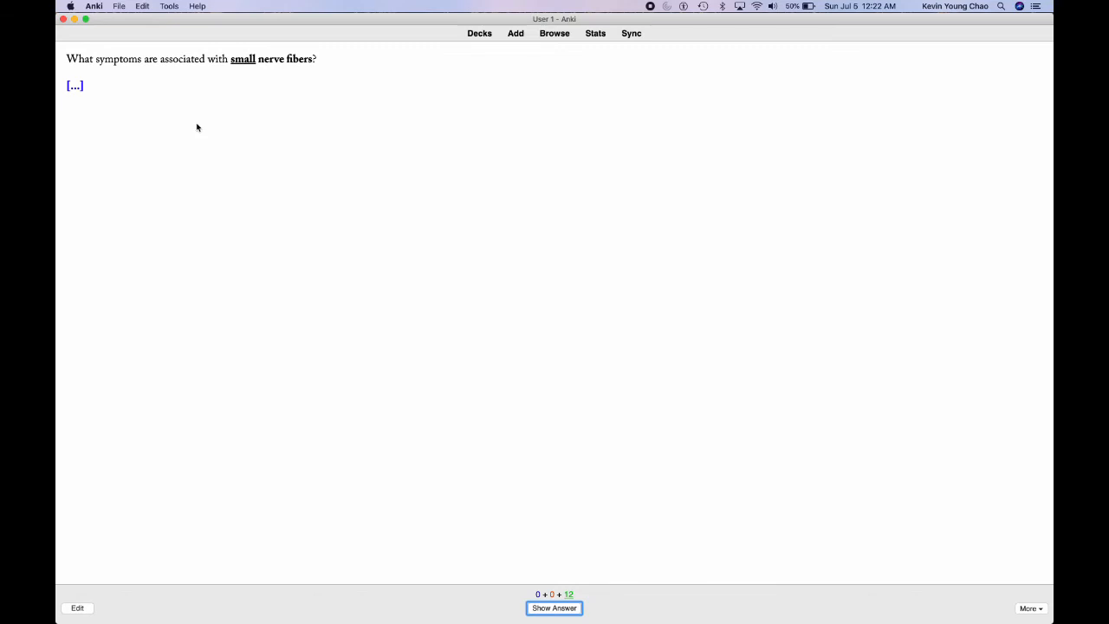
{"action": "key", "text": "space"}
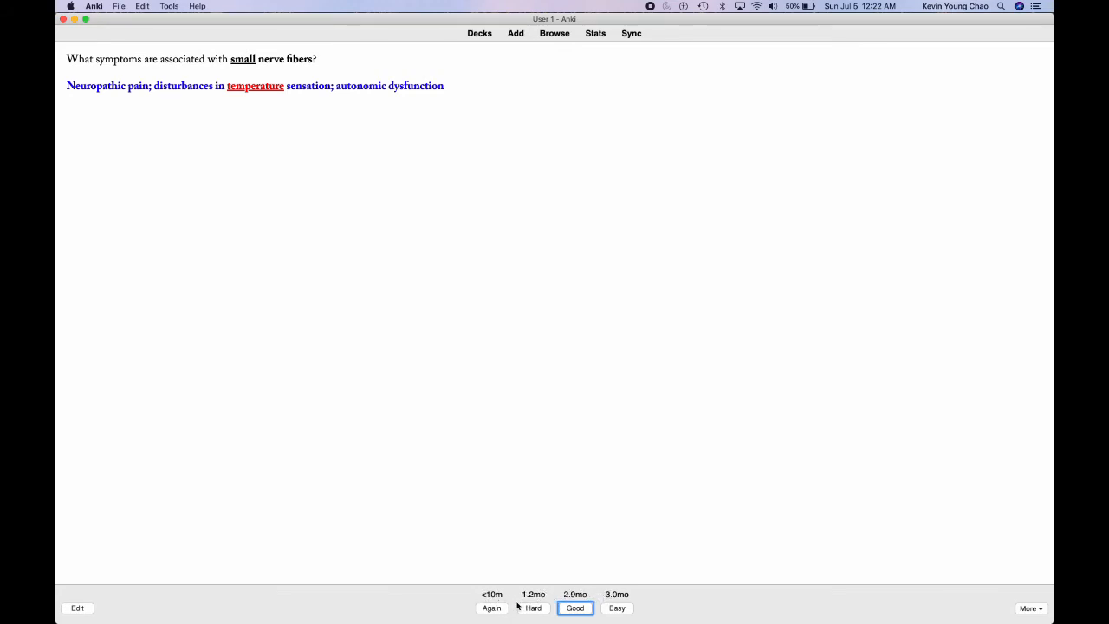
{"action": "left_click", "coordinate": [612, 608]}
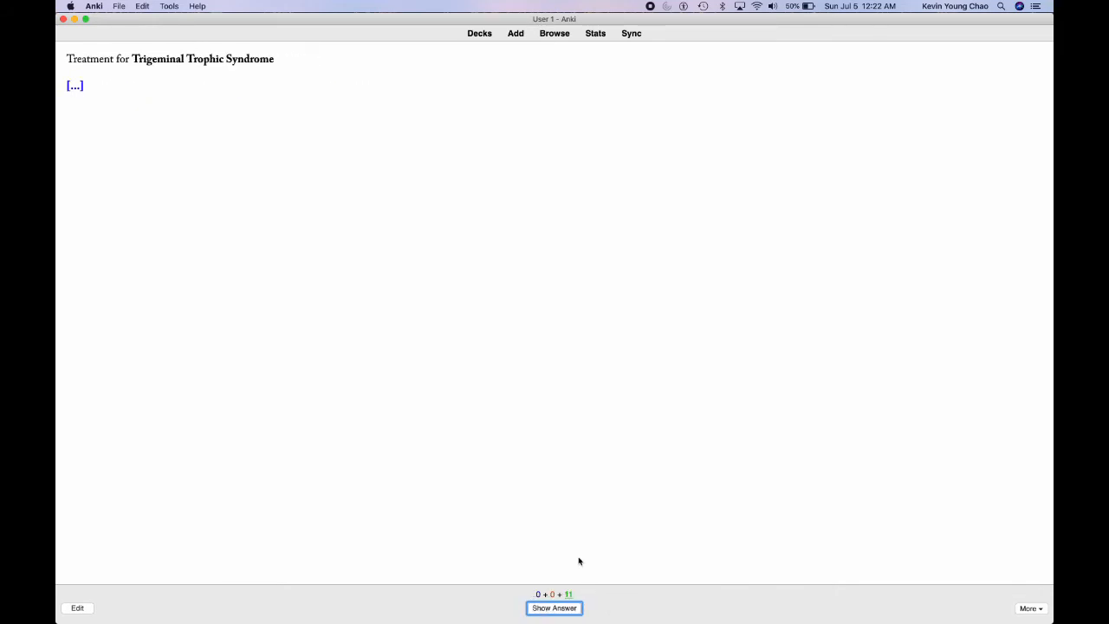
{"action": "key", "text": "d"}
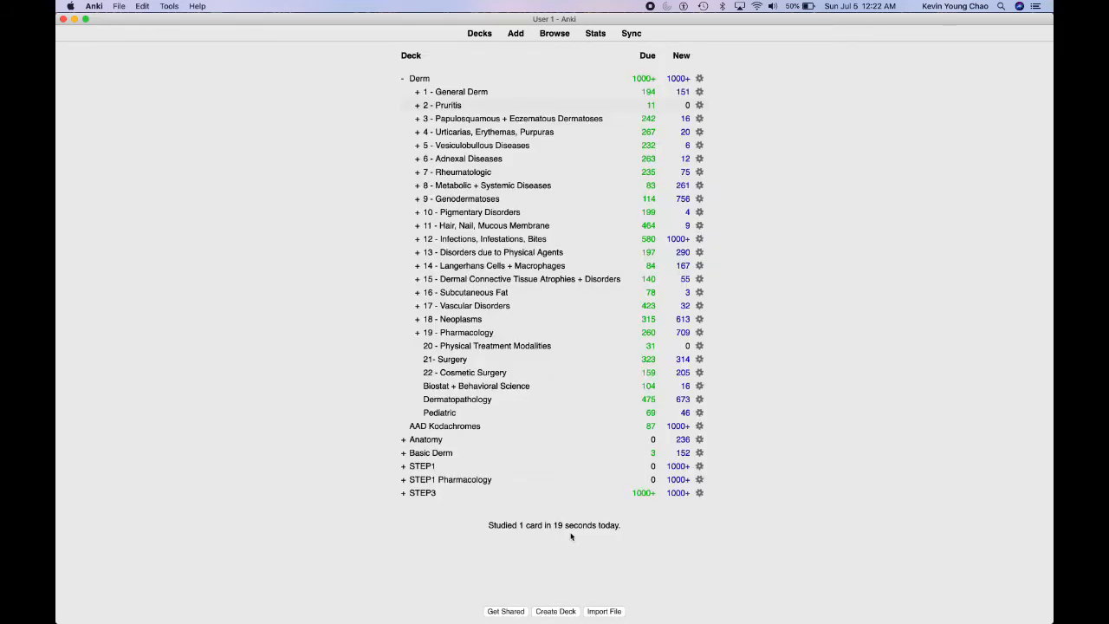